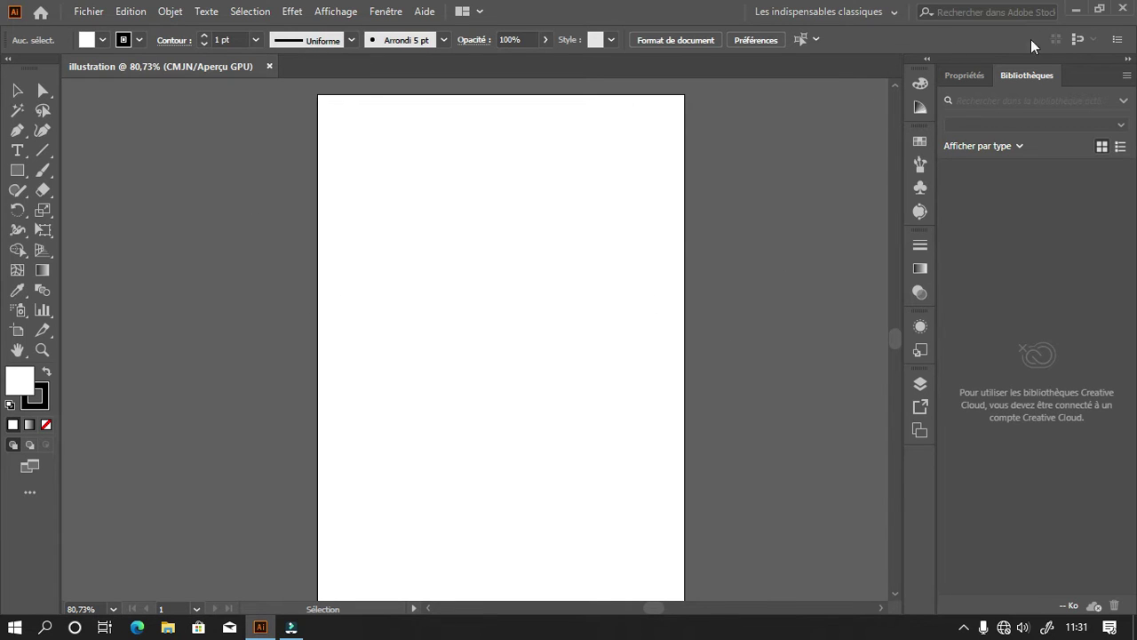
- Limit the colour guide (Guide des couleurs) to the document swatches, Nuancier du document, and close it
click(920, 86)
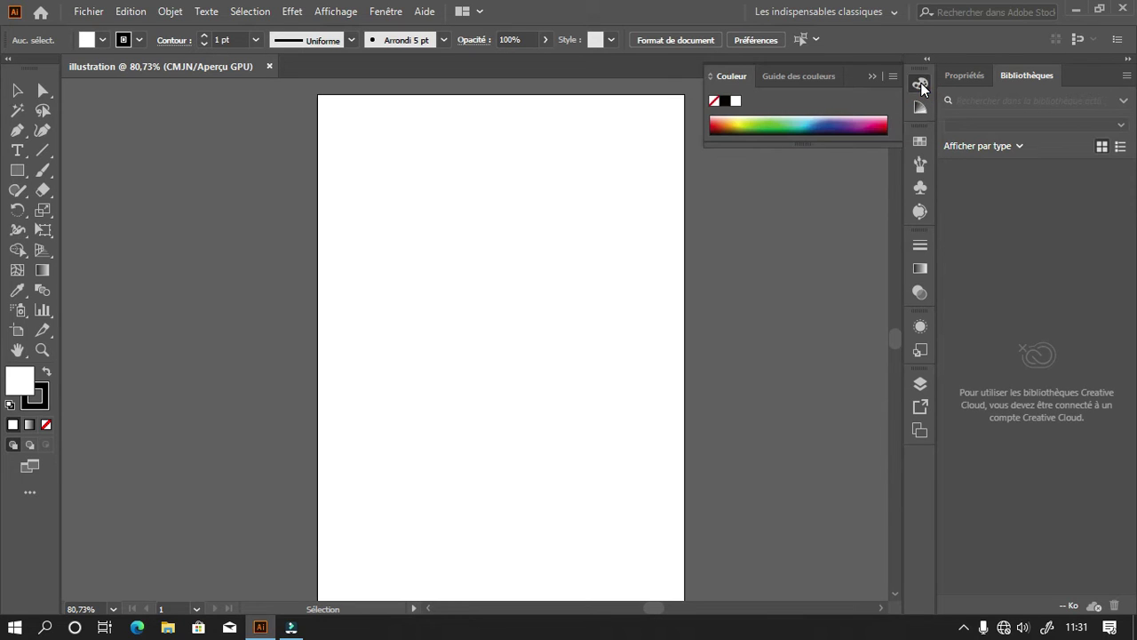
click(921, 85)
click(920, 85)
click(920, 85)
click(920, 86)
click(786, 77)
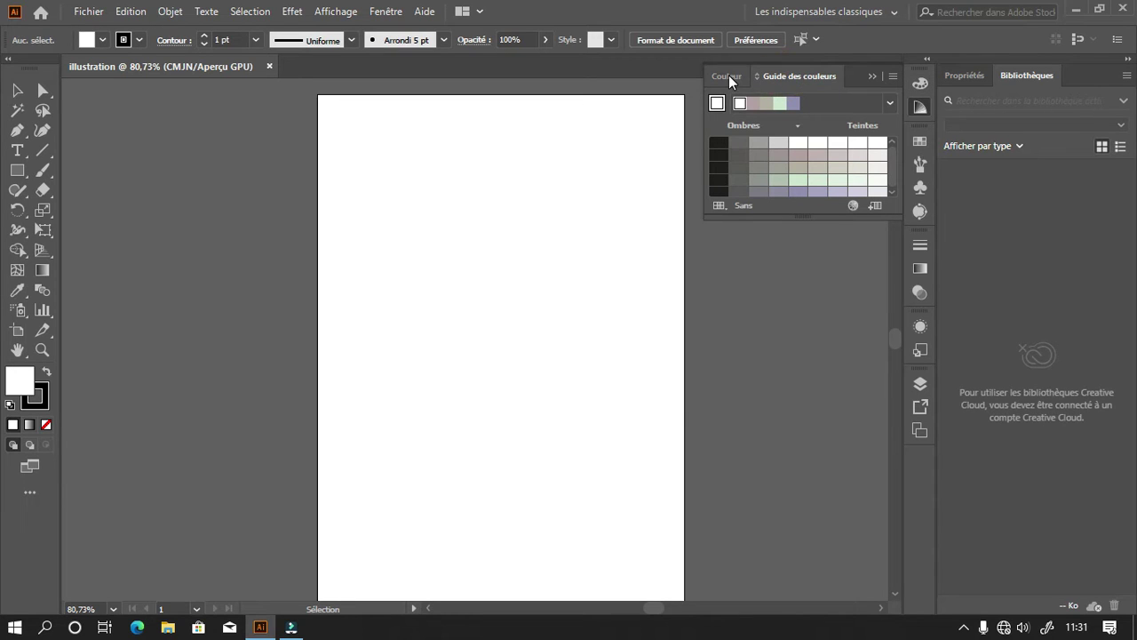
click(722, 207)
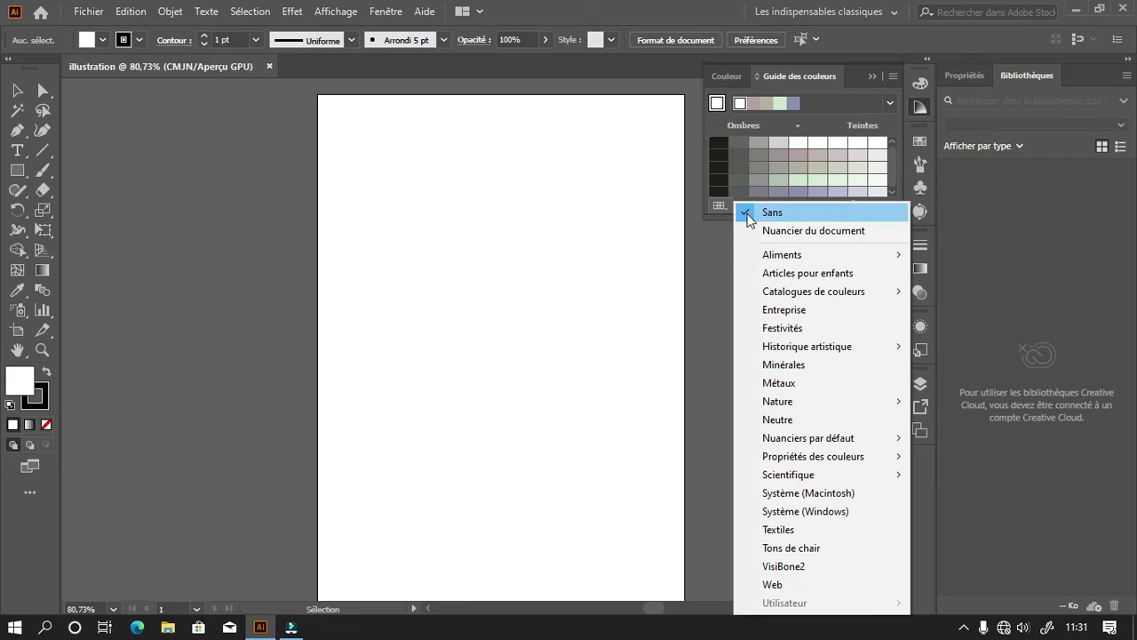
click(793, 233)
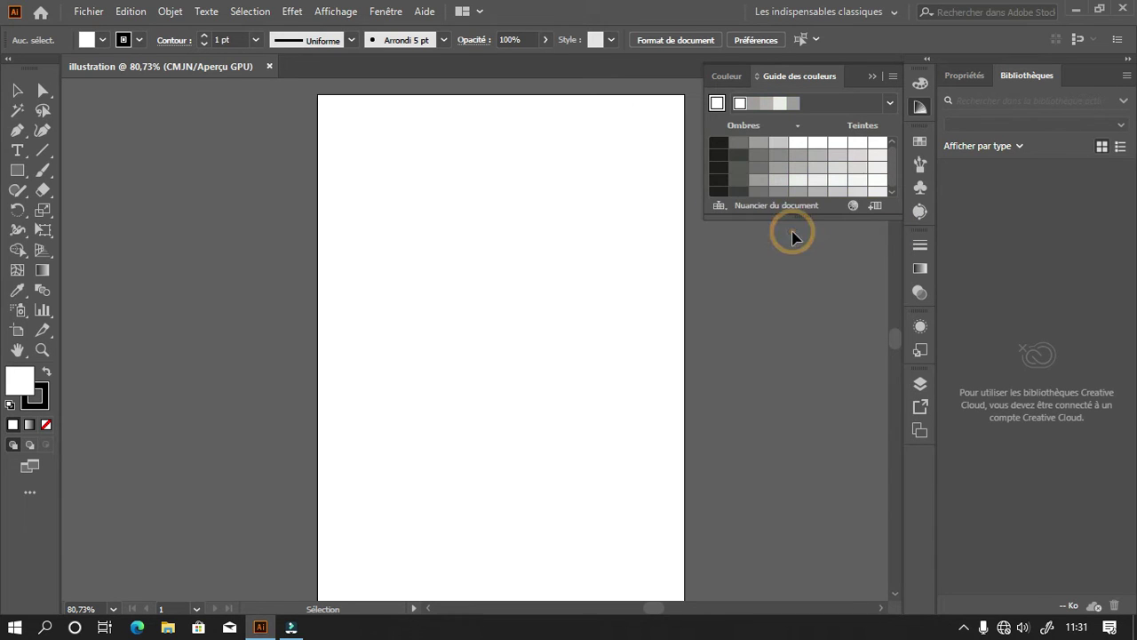
click(732, 74)
click(876, 77)
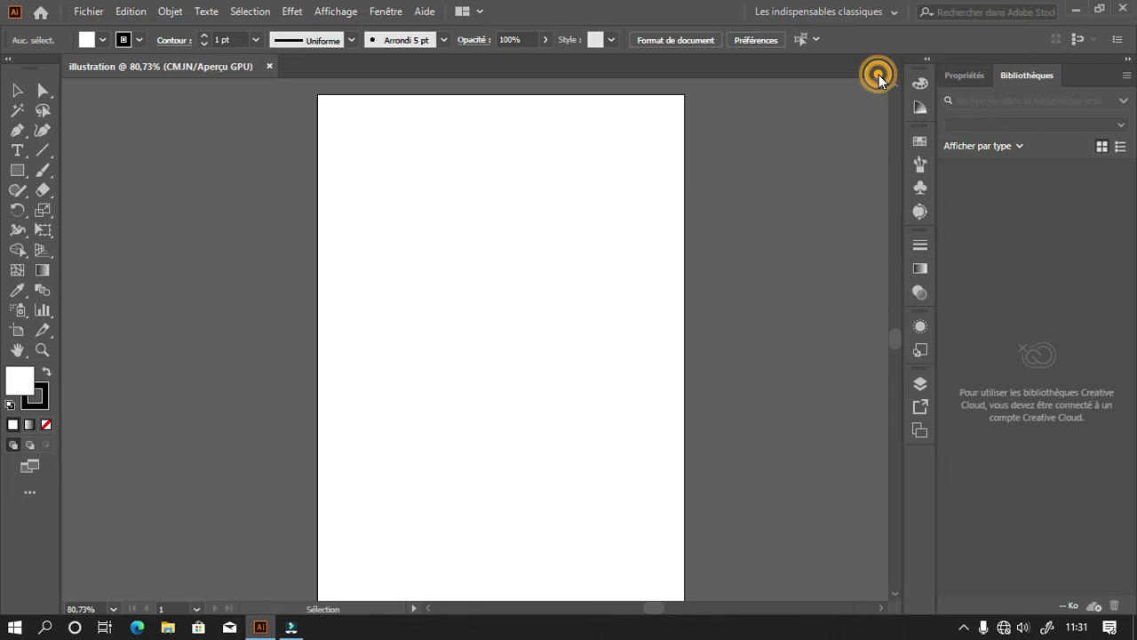
- Look over the colour guide, the document swatches in Nuancier and the available brushes in Formes
click(920, 108)
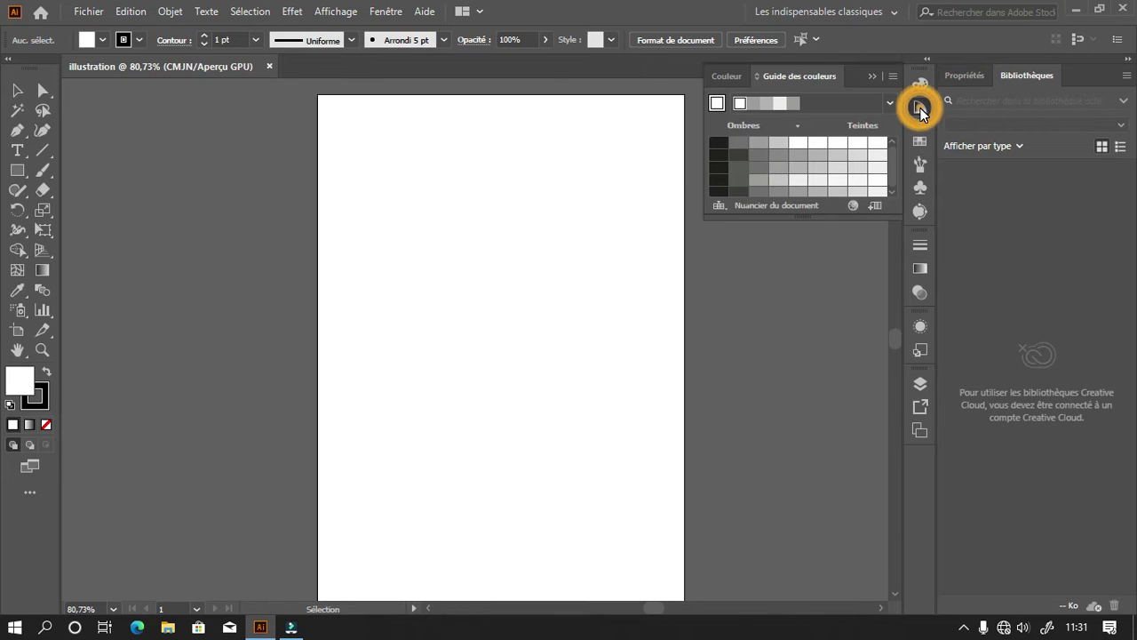
click(920, 109)
click(919, 136)
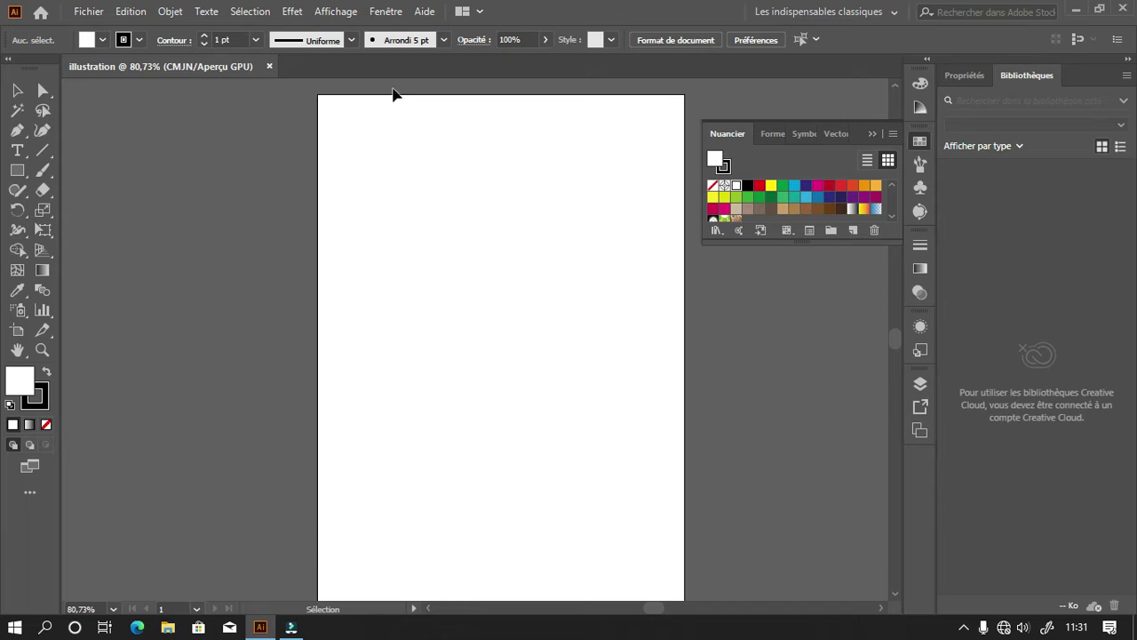
click(104, 40)
click(104, 40)
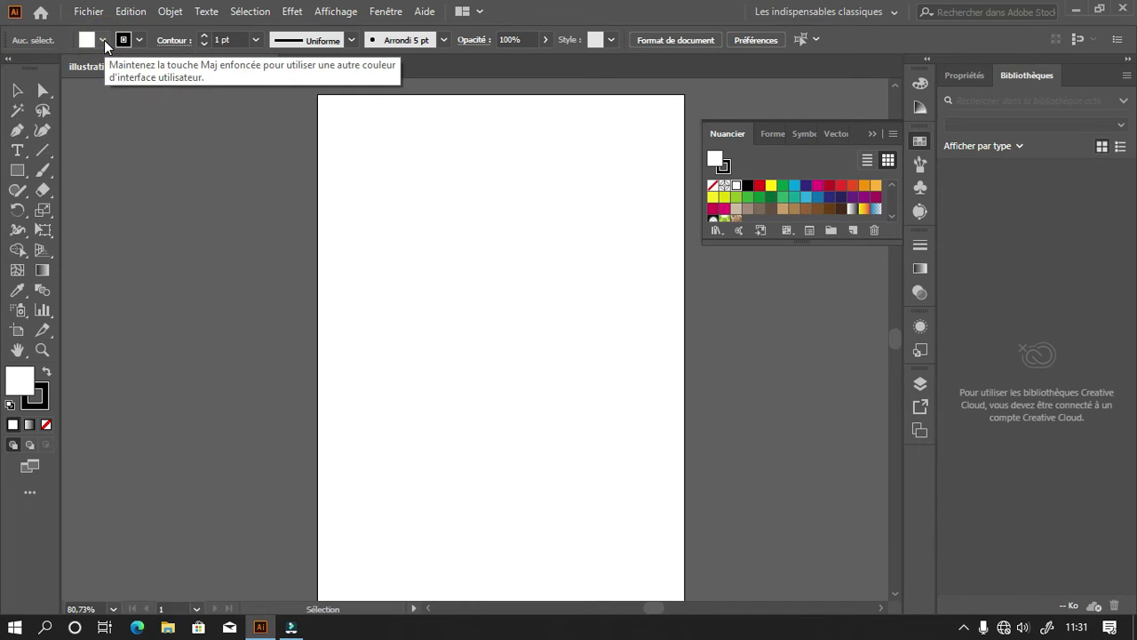
click(872, 134)
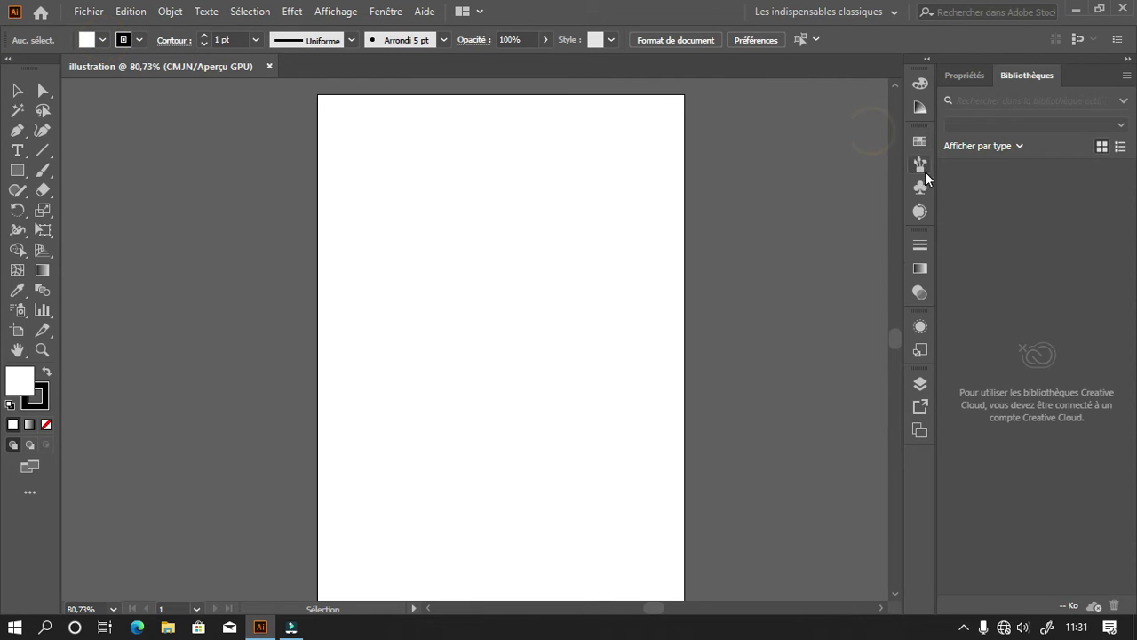
click(920, 164)
scroll(806, 183, down, 2)
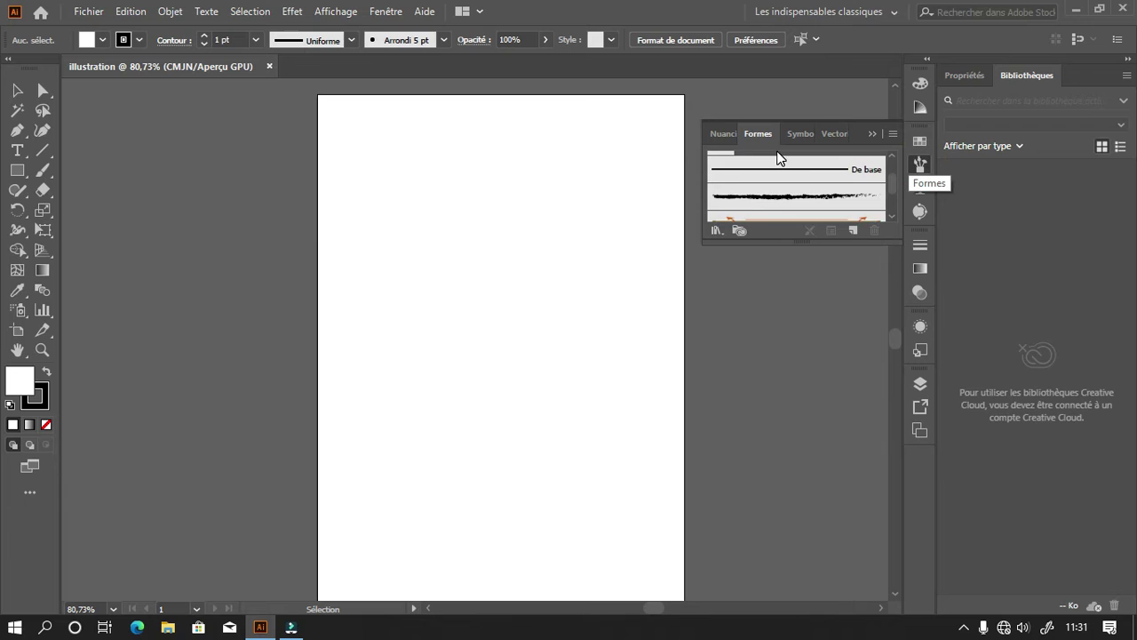
scroll(812, 191, up, 1)
scroll(811, 187, up, 1)
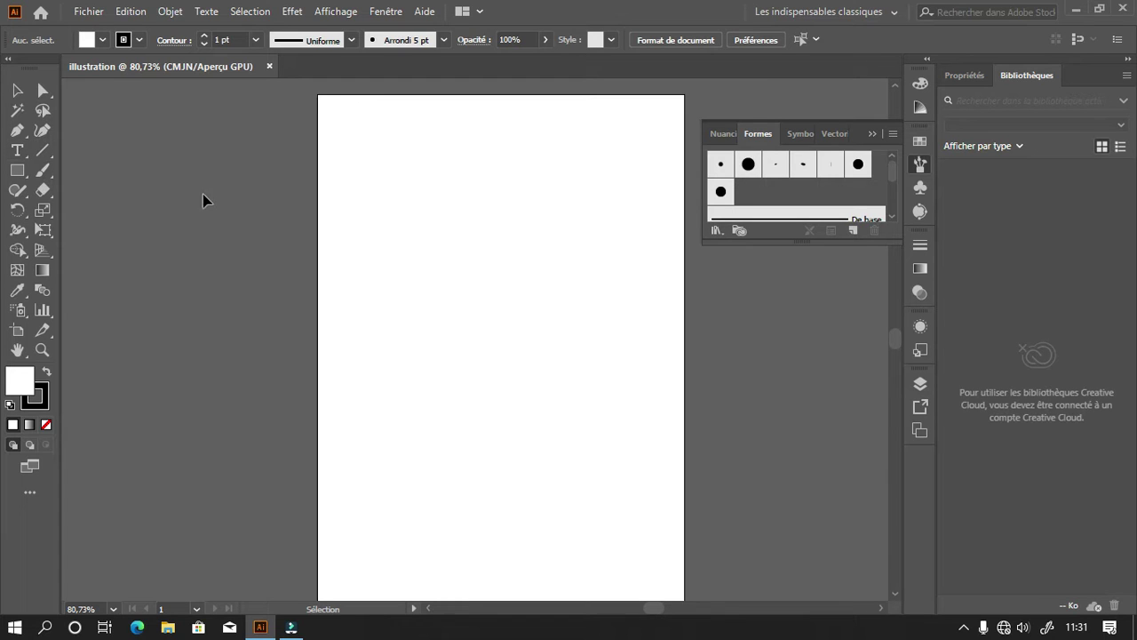
- Draw a nearly vertical straight line with the Pen tool in the upper half of the artboard and select it
click(14, 132)
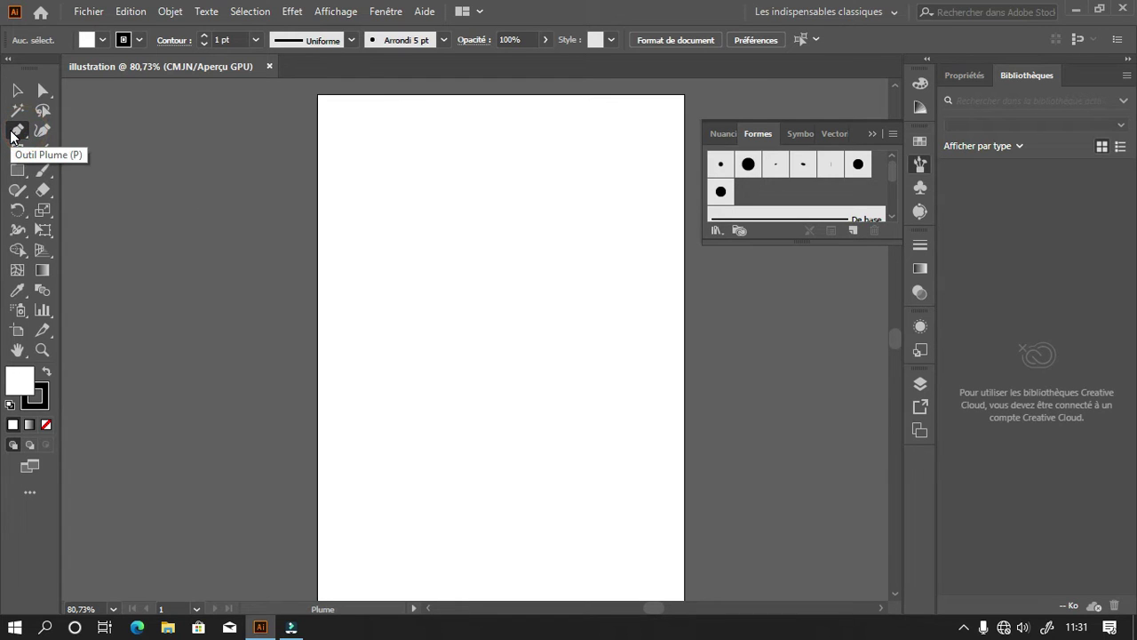
click(442, 158)
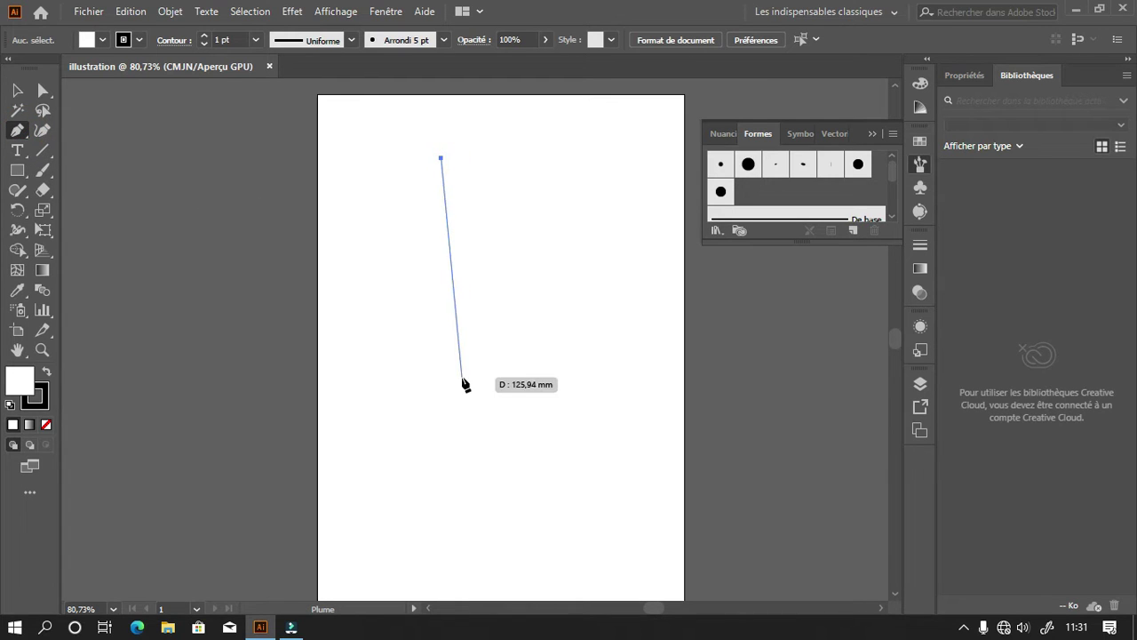
click(450, 376)
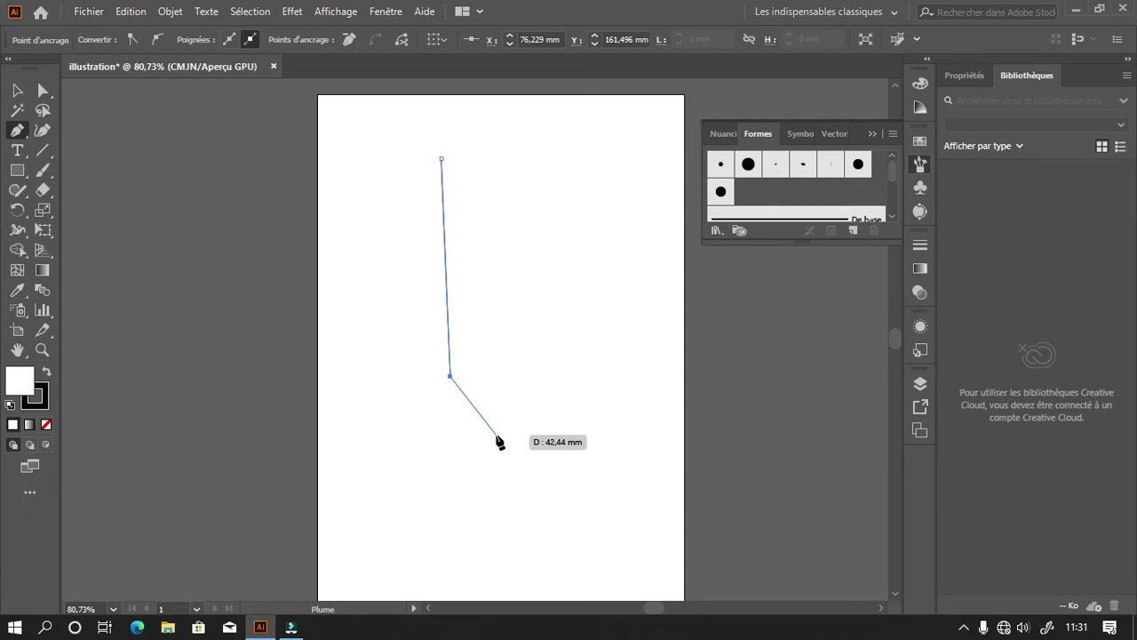
click(498, 437)
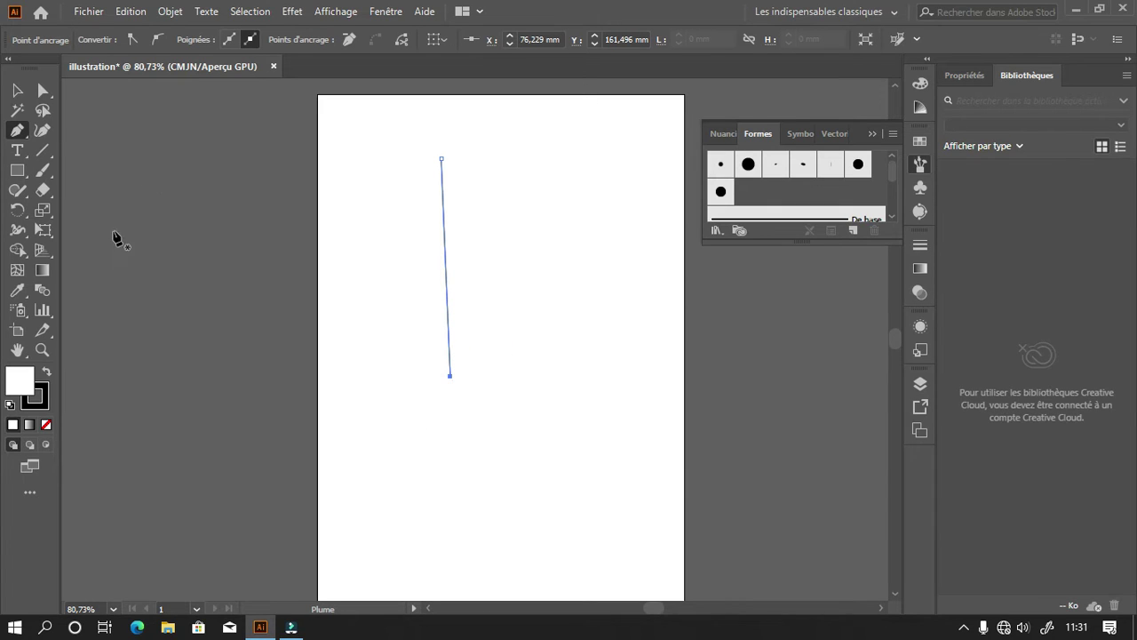
click(17, 90)
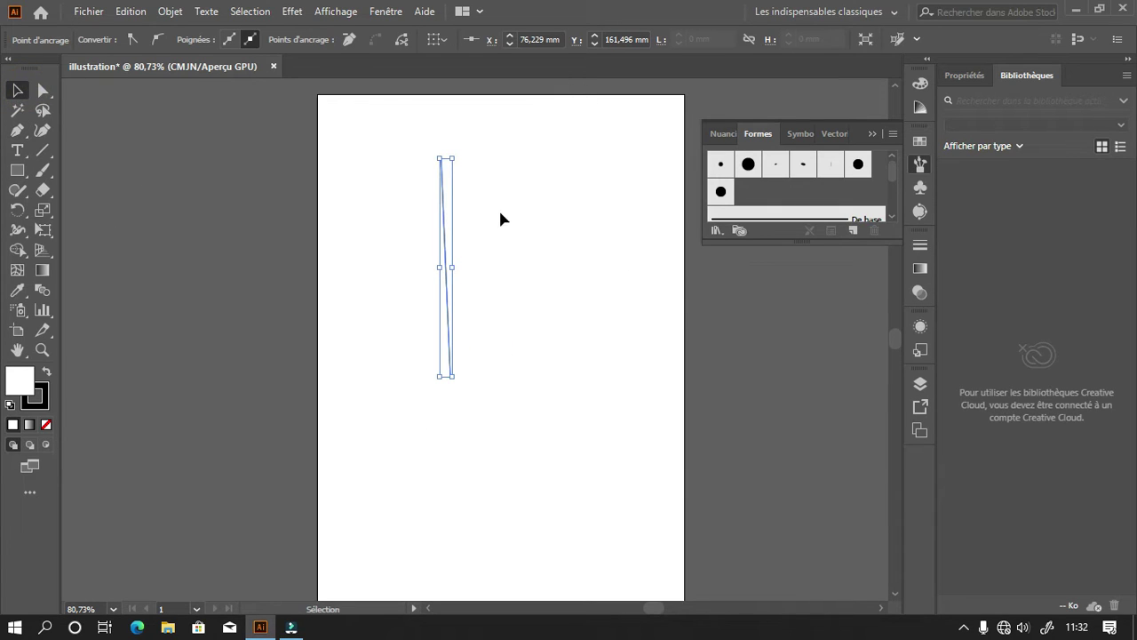
click(413, 199)
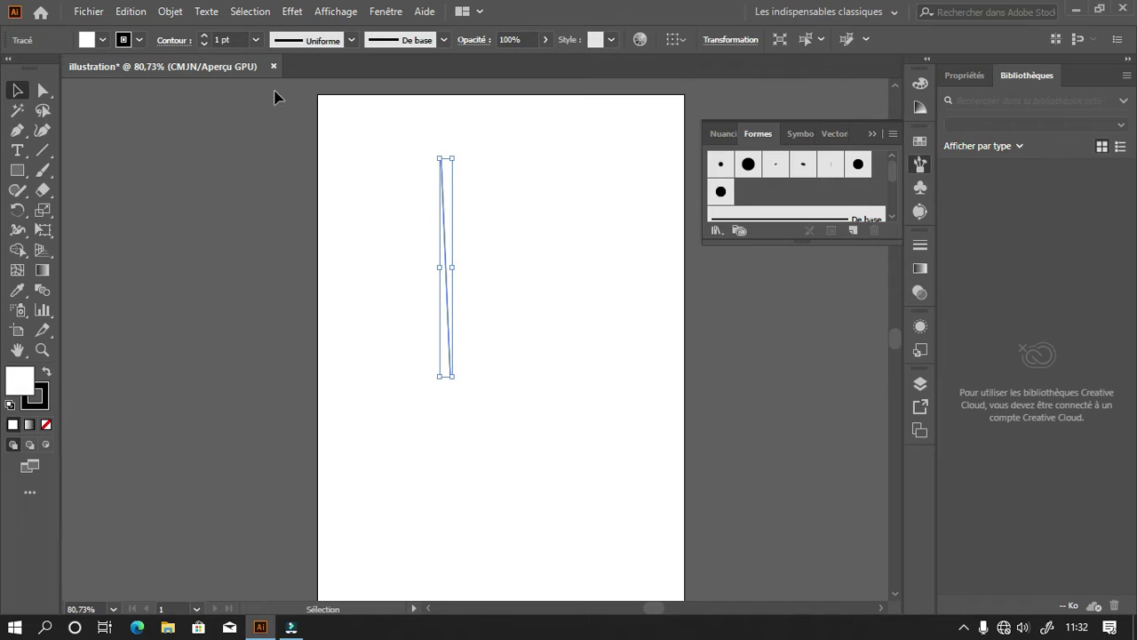
- Set the stroke weight of the line to 5 pt and deselect it
click(204, 37)
click(205, 37)
click(204, 36)
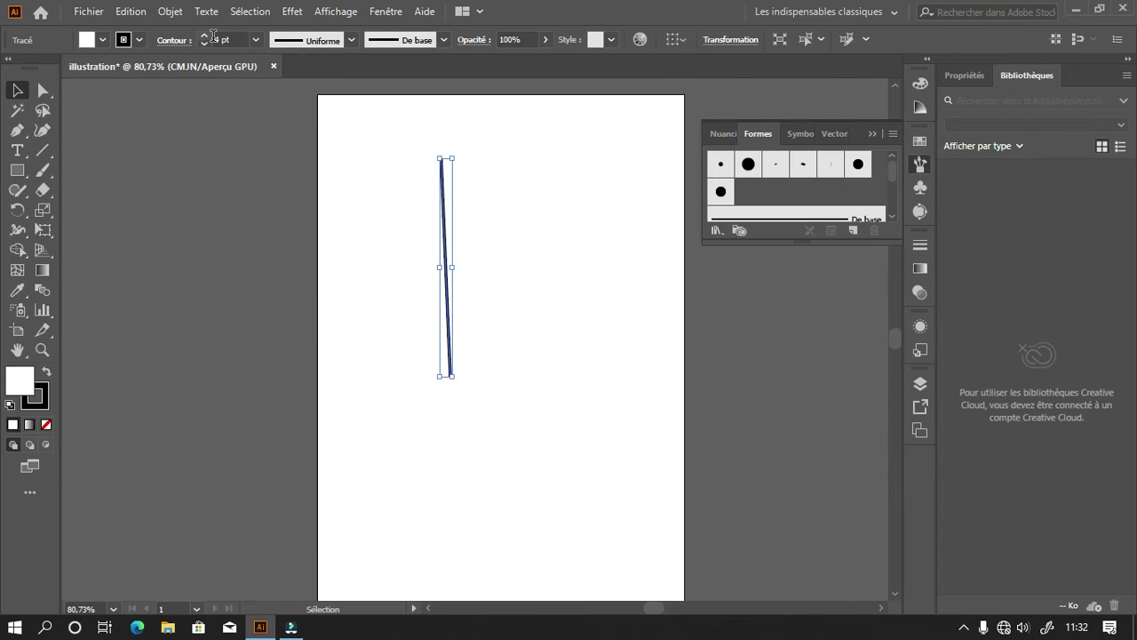
click(215, 40)
text(5)
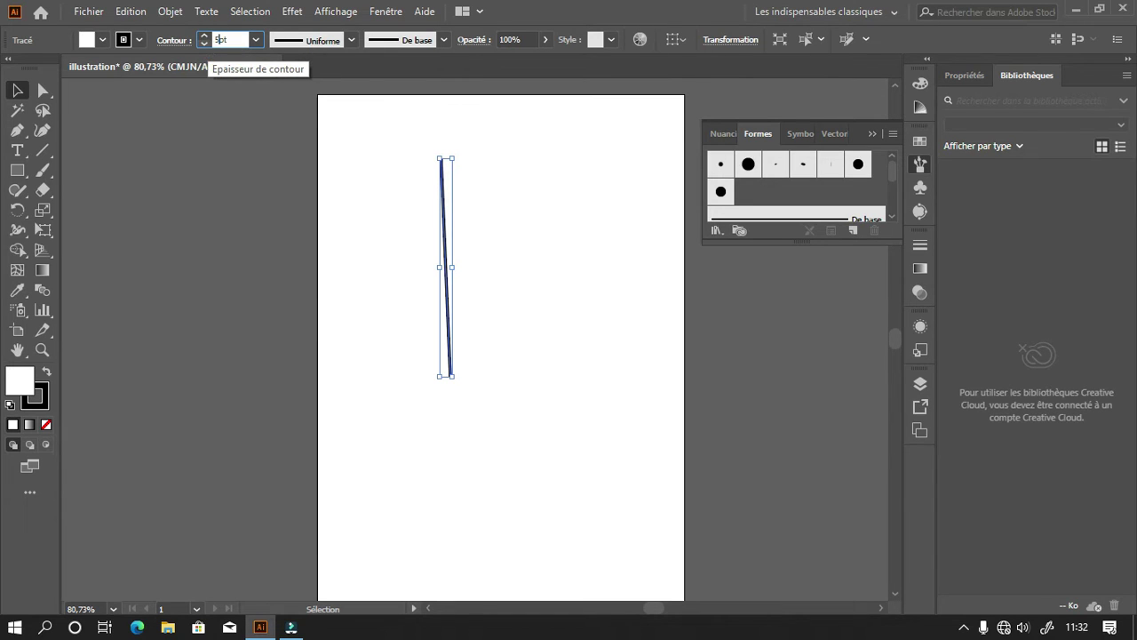
key(Return)
click(530, 208)
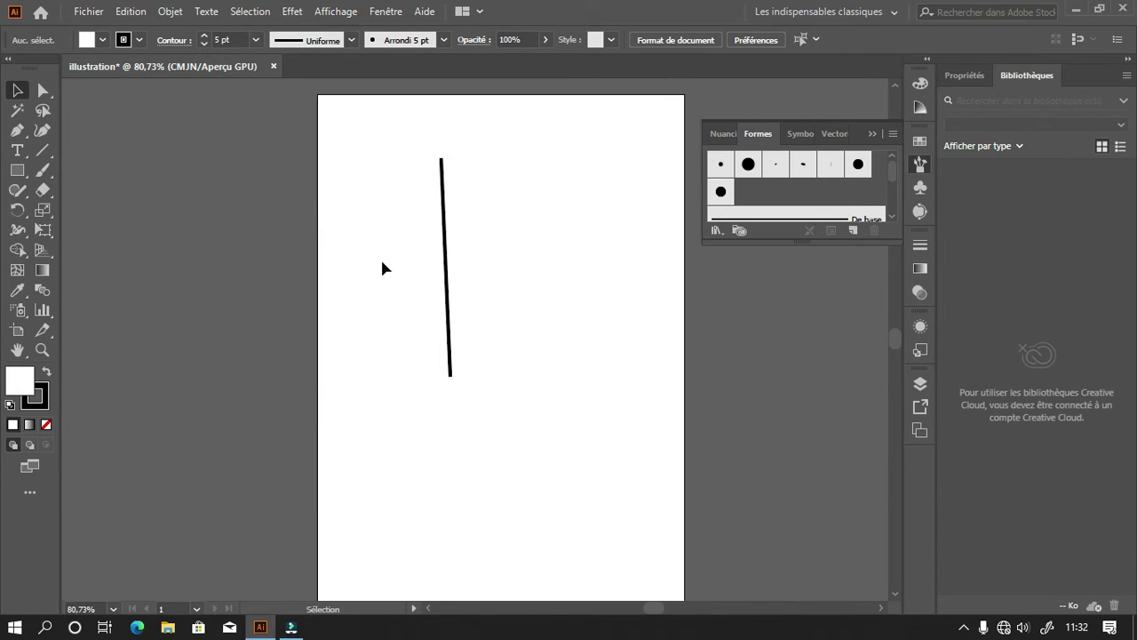
- Try the Séparateur brush and the denim seam pattern brush on the line, and delete the line
drag(382, 267, 484, 263)
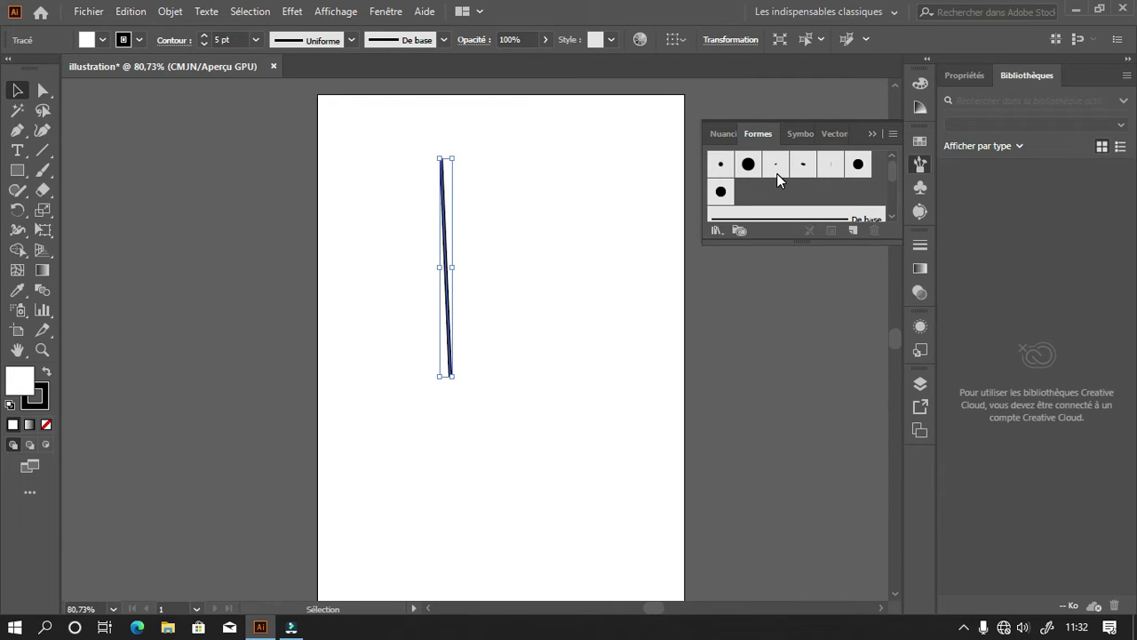
scroll(782, 183, down, 3)
scroll(795, 191, up, 1)
scroll(799, 200, down, 1)
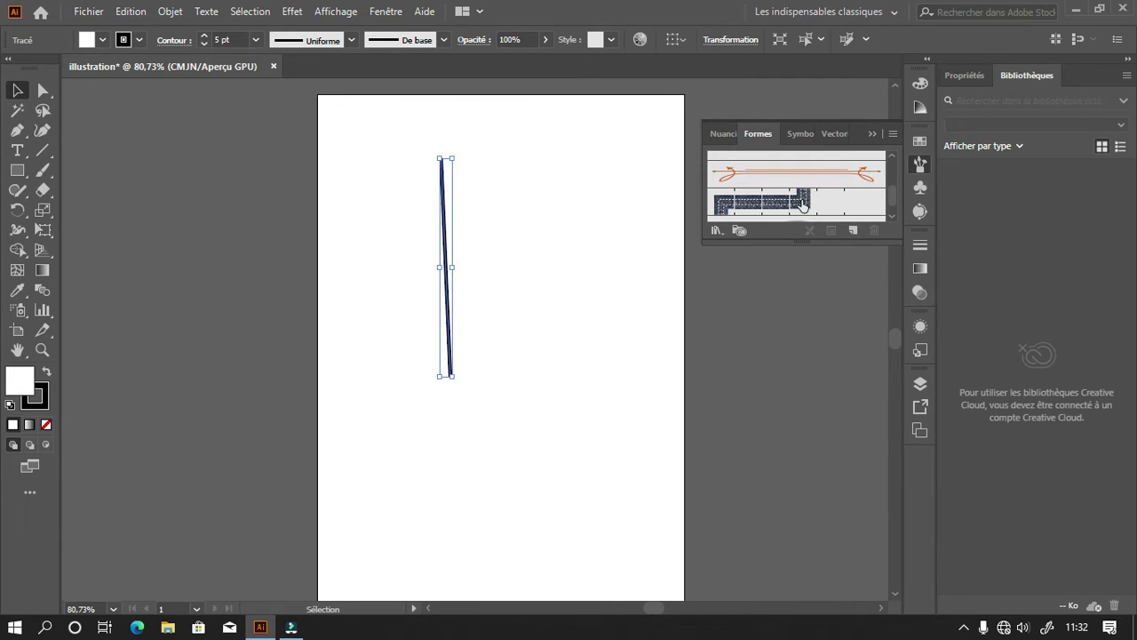
click(780, 178)
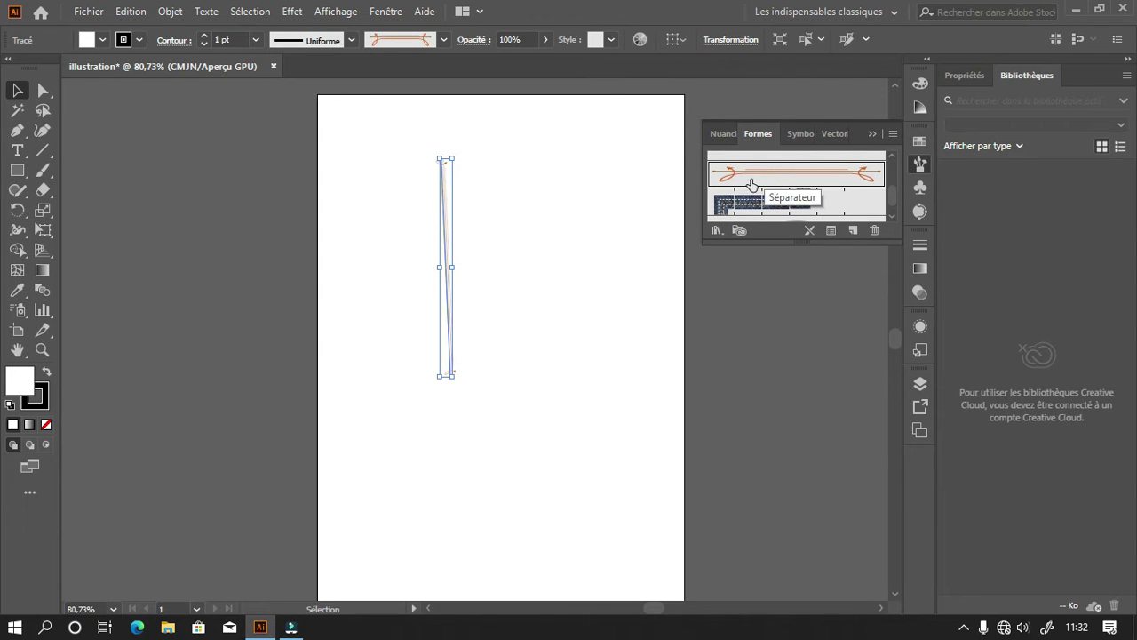
click(770, 206)
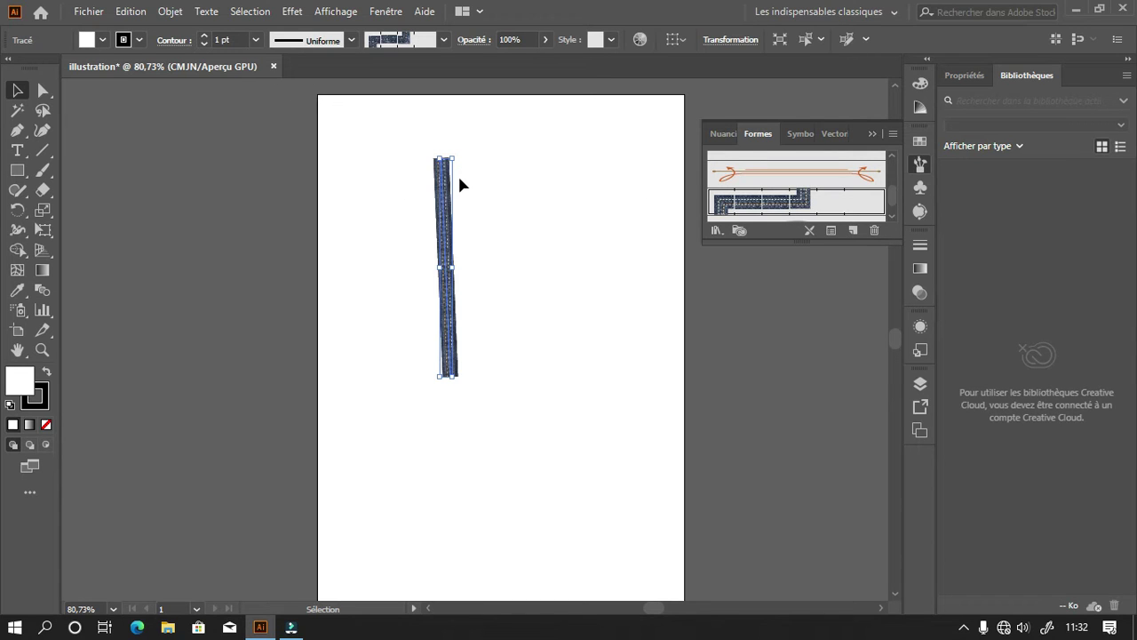
key(Delete)
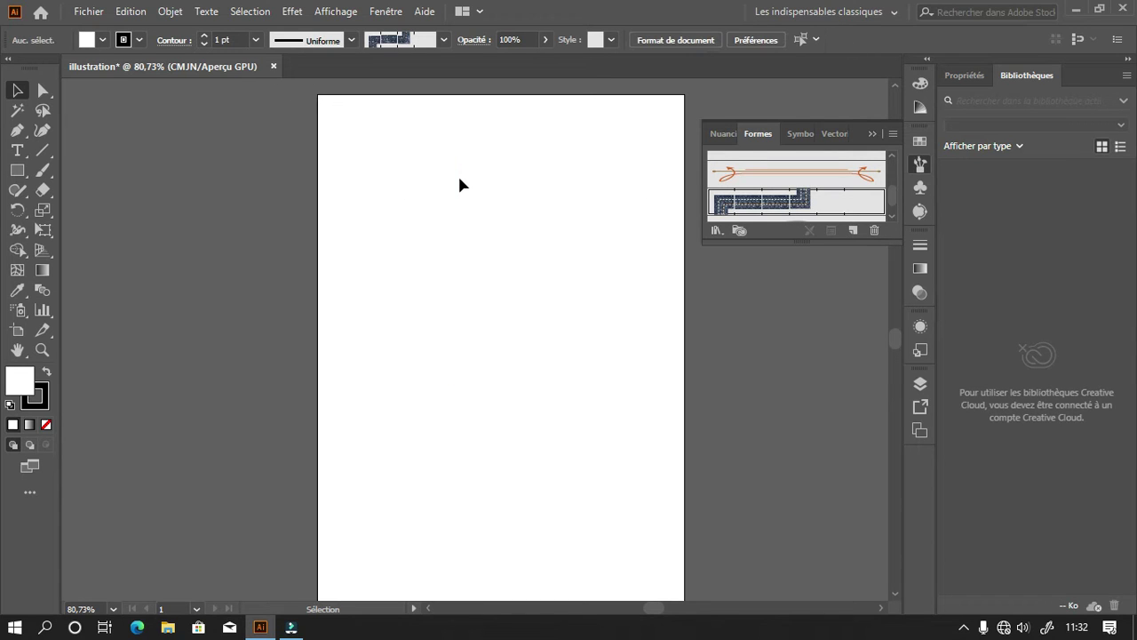
- Place the Orange lumineux and Motif tache vectorisé symbols on the artboard and enlarge and reposition the orange one
click(806, 133)
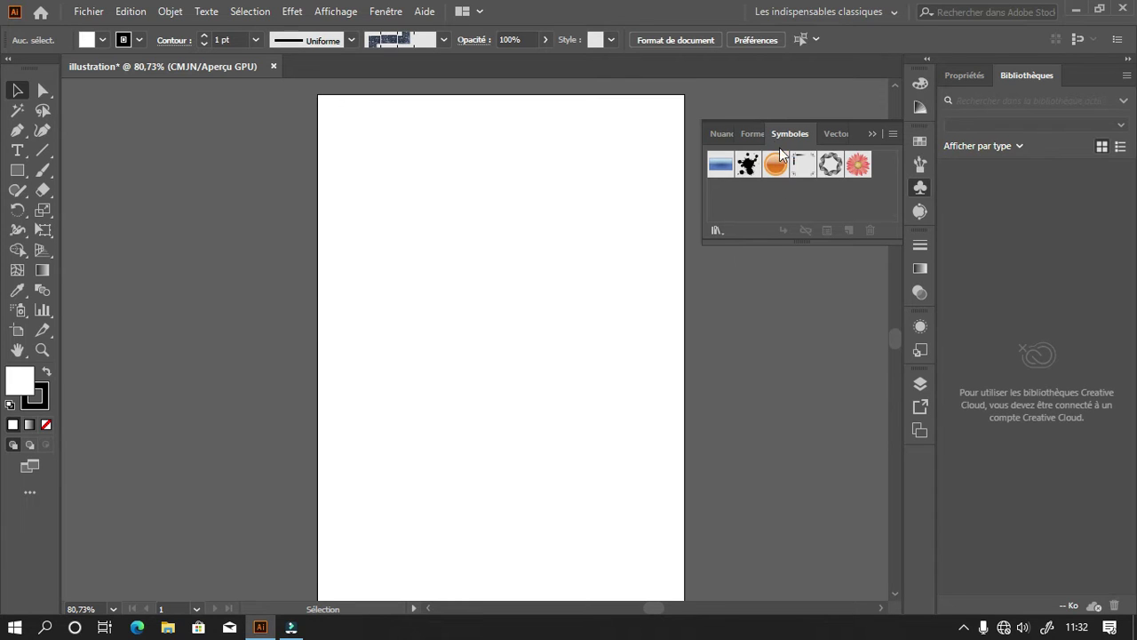
drag(776, 167, 489, 229)
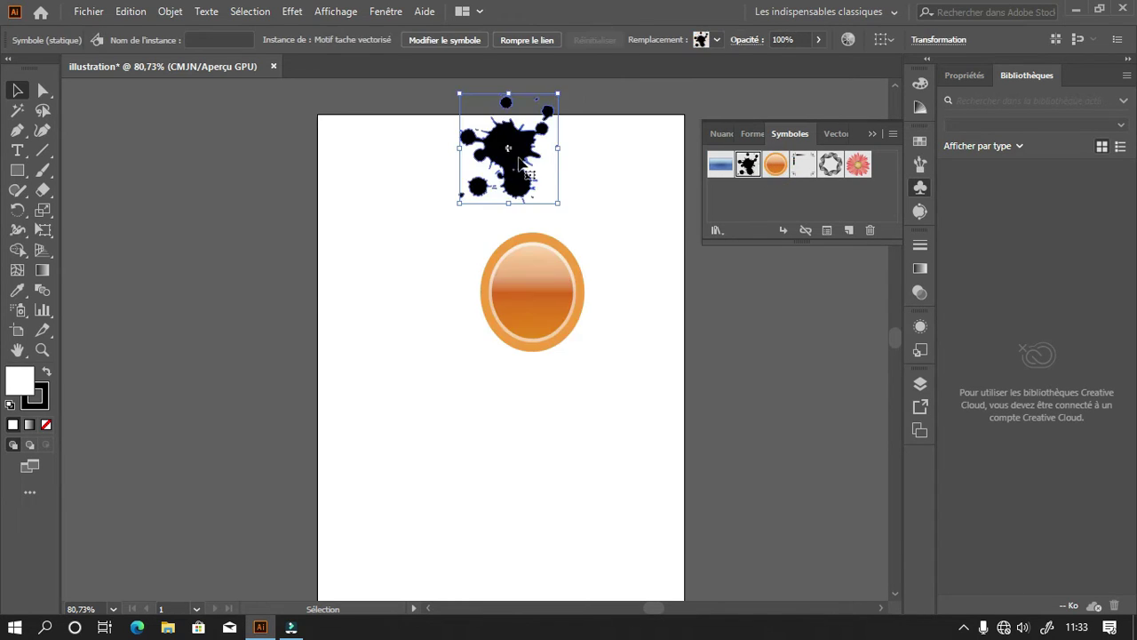
click(578, 322)
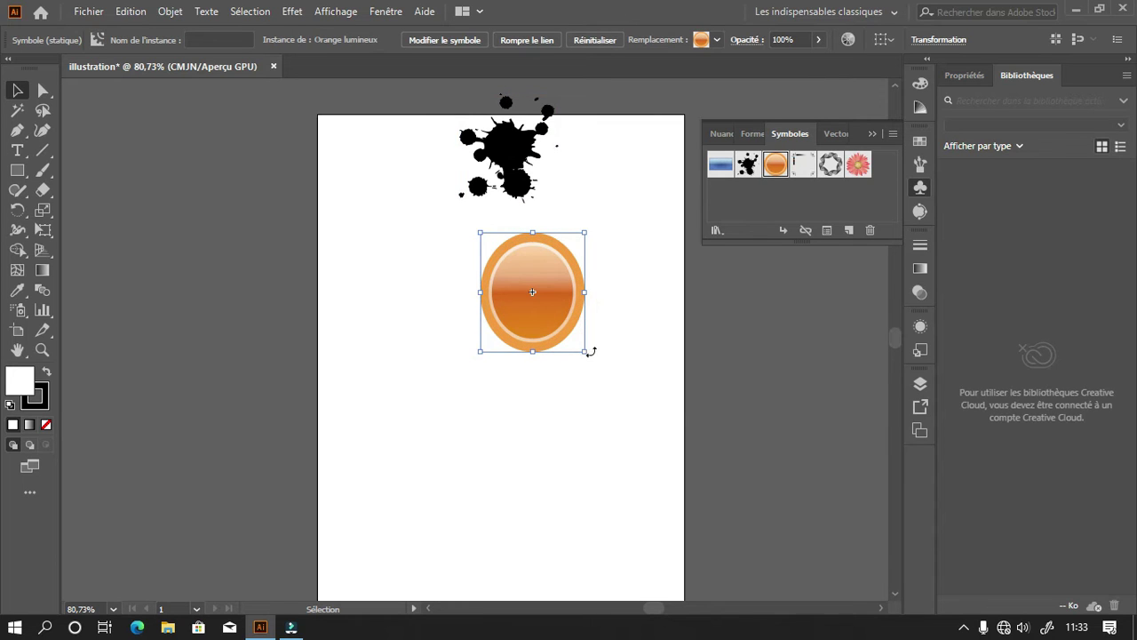
drag(585, 353, 661, 400)
drag(598, 326, 472, 297)
drag(446, 370, 446, 395)
- Delete all the symbols placed on the artboard
key(ctrl+a)
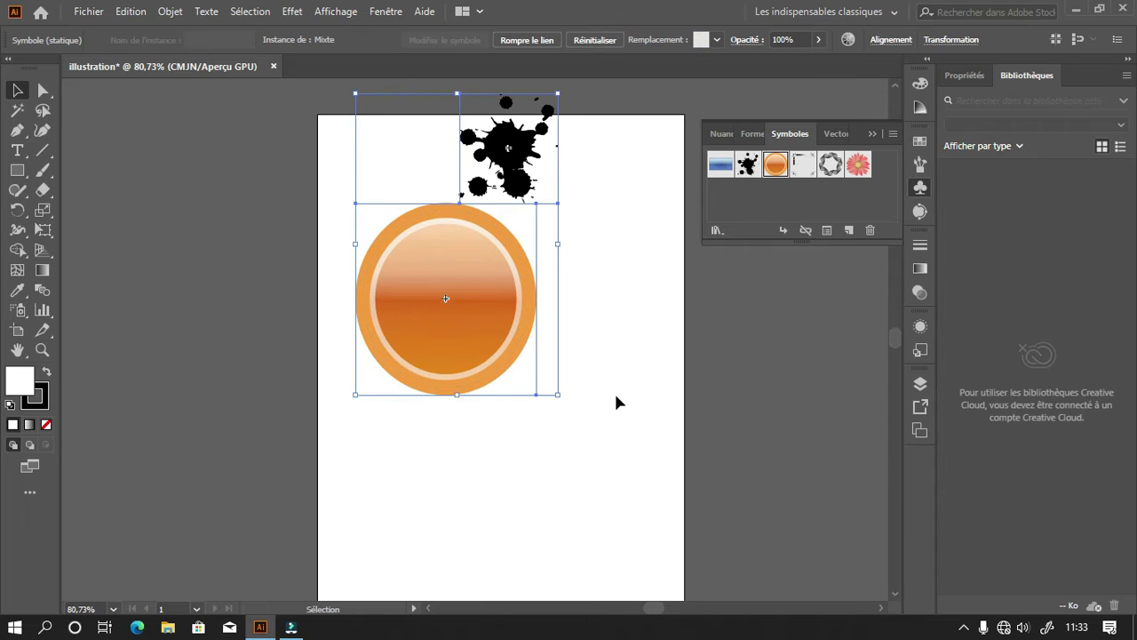
key(Delete)
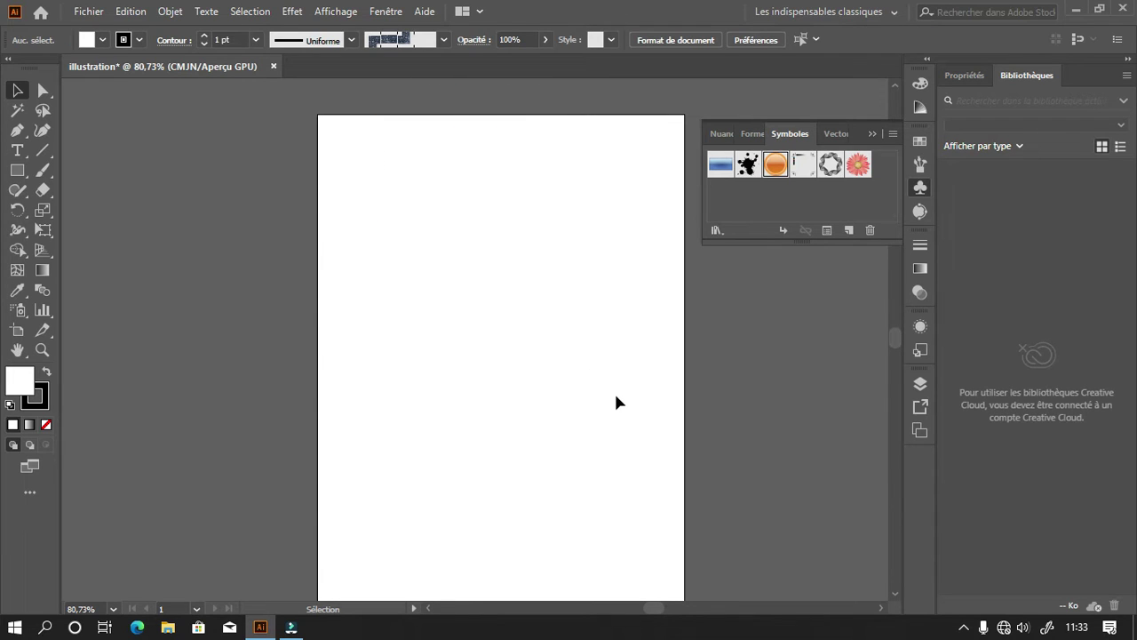
- View the image tracing settings, Vectorisation de l'image, and close them
click(835, 133)
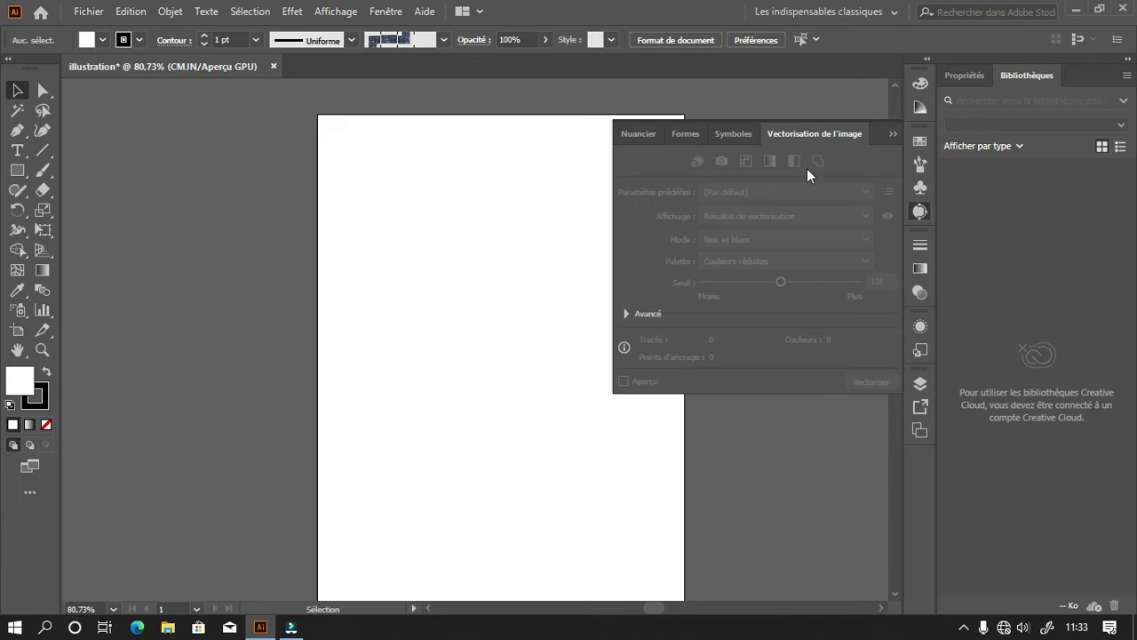
click(893, 133)
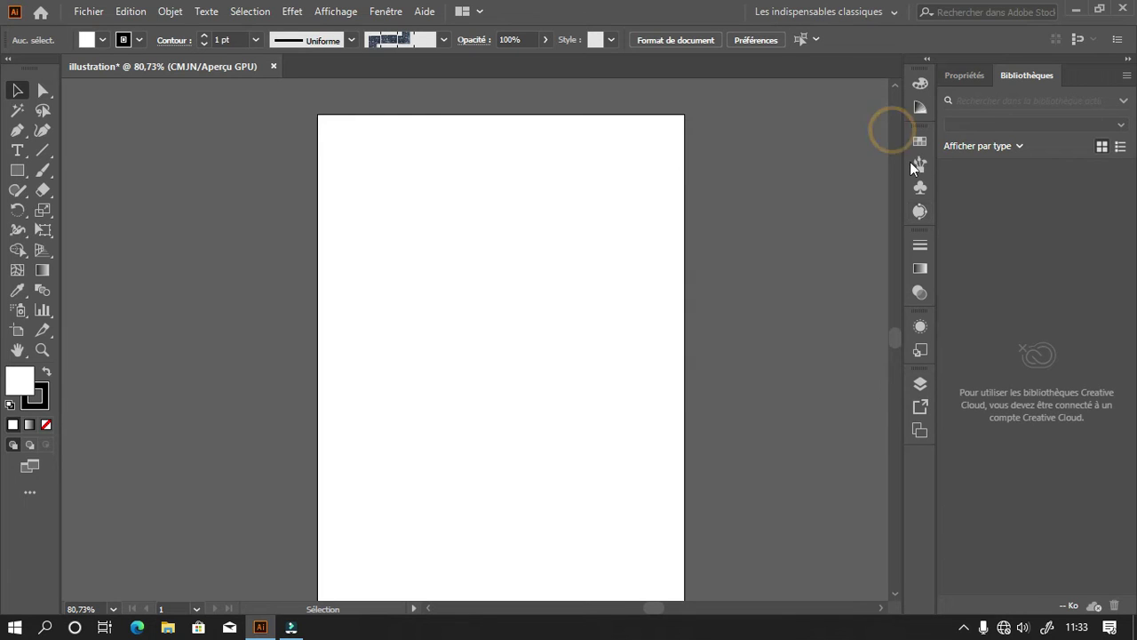
click(921, 213)
click(921, 212)
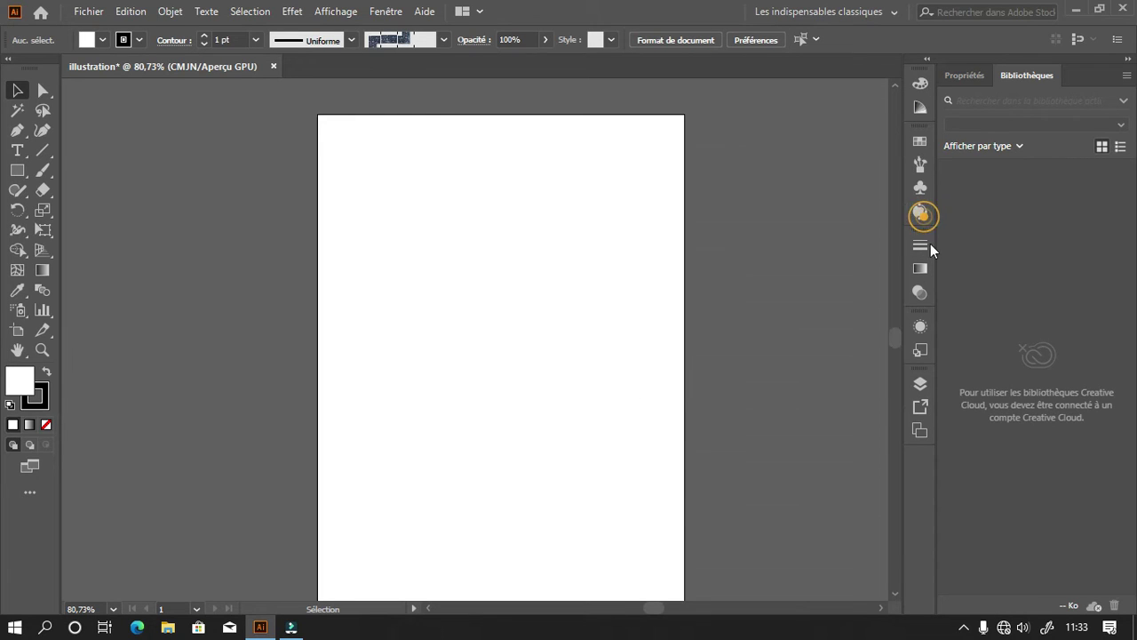
- Show the stroke settings, draw a near-square rectangle on the upper part of the artboard, and select it for editing
click(920, 247)
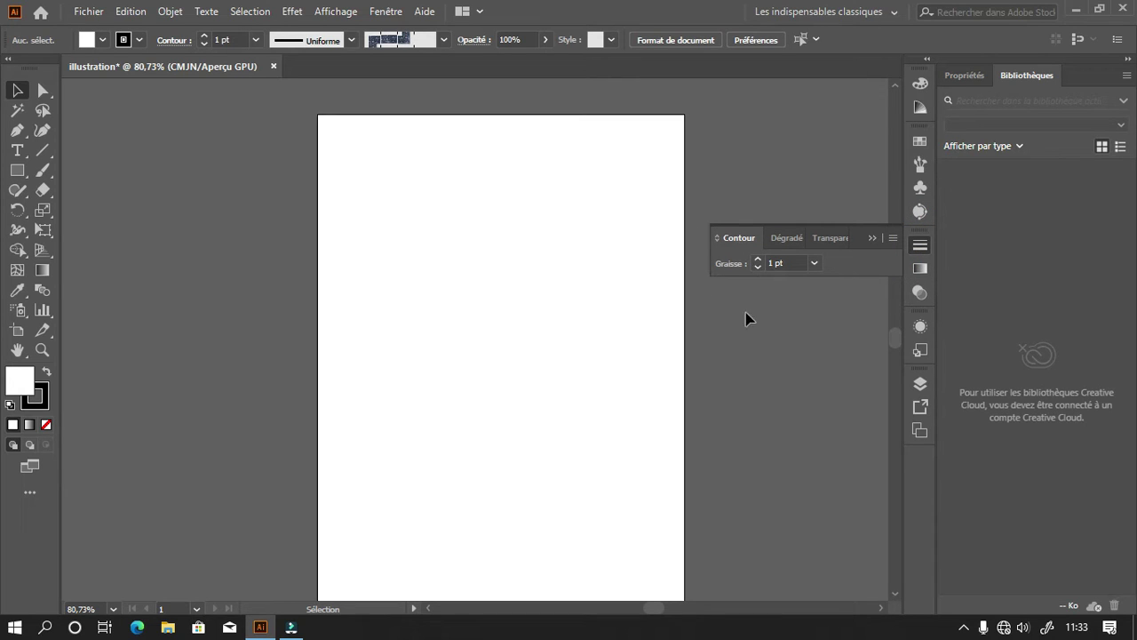
click(20, 172)
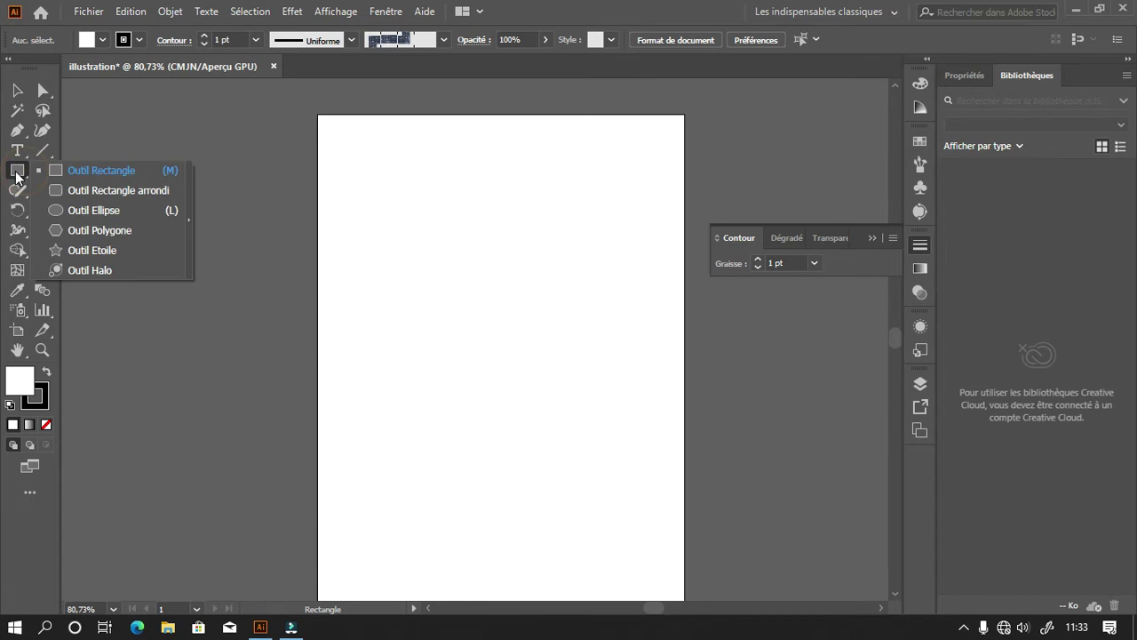
click(94, 166)
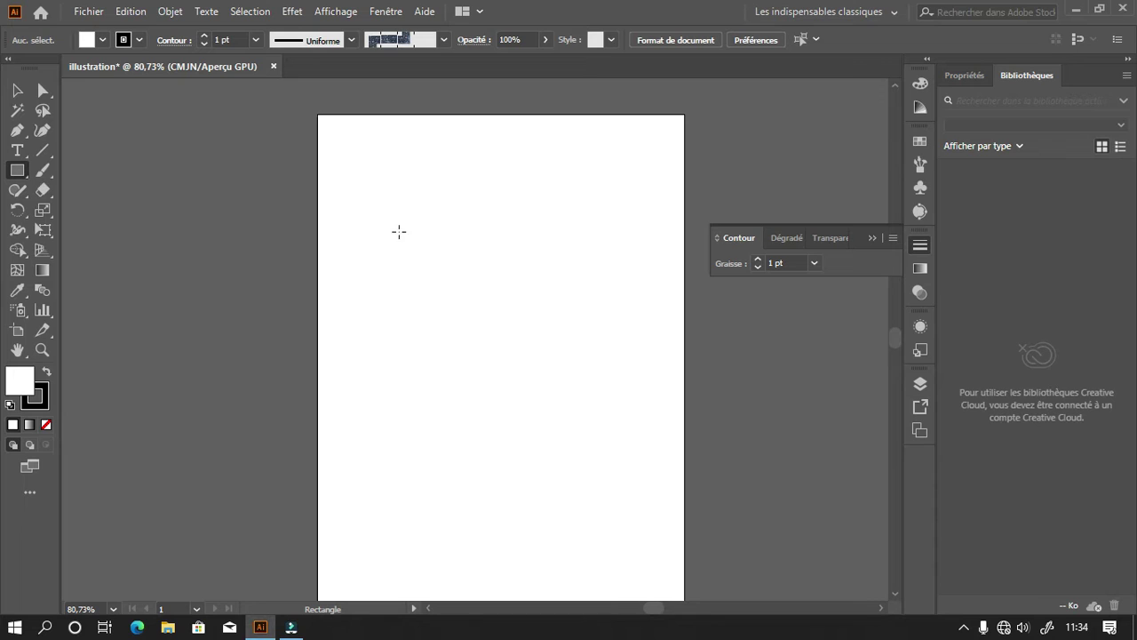
drag(406, 219, 550, 368)
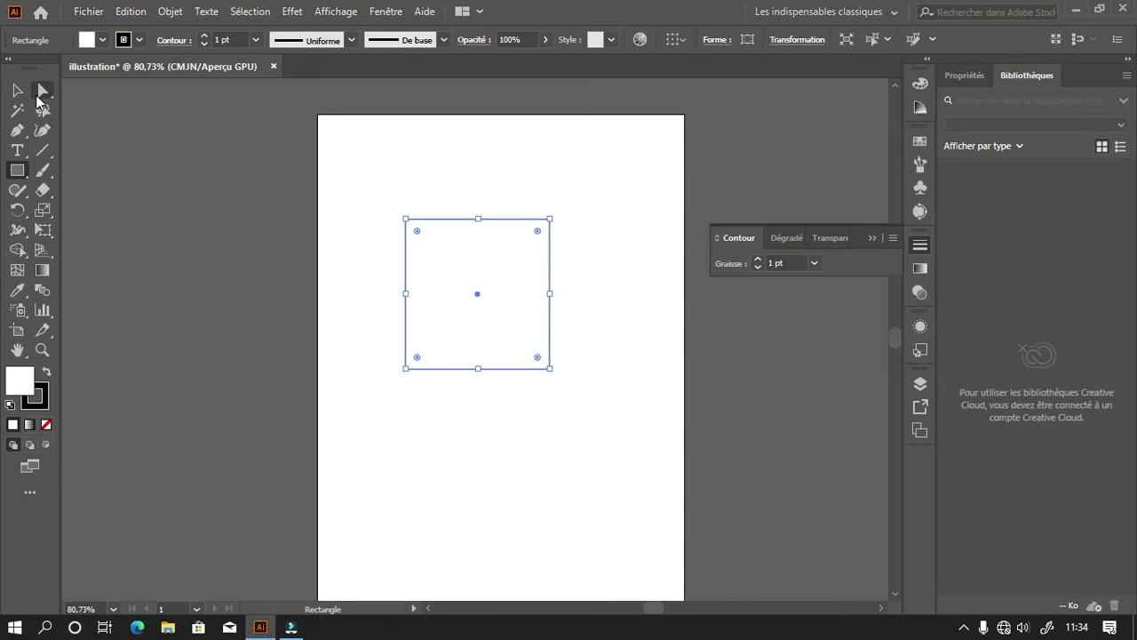
click(17, 90)
click(587, 359)
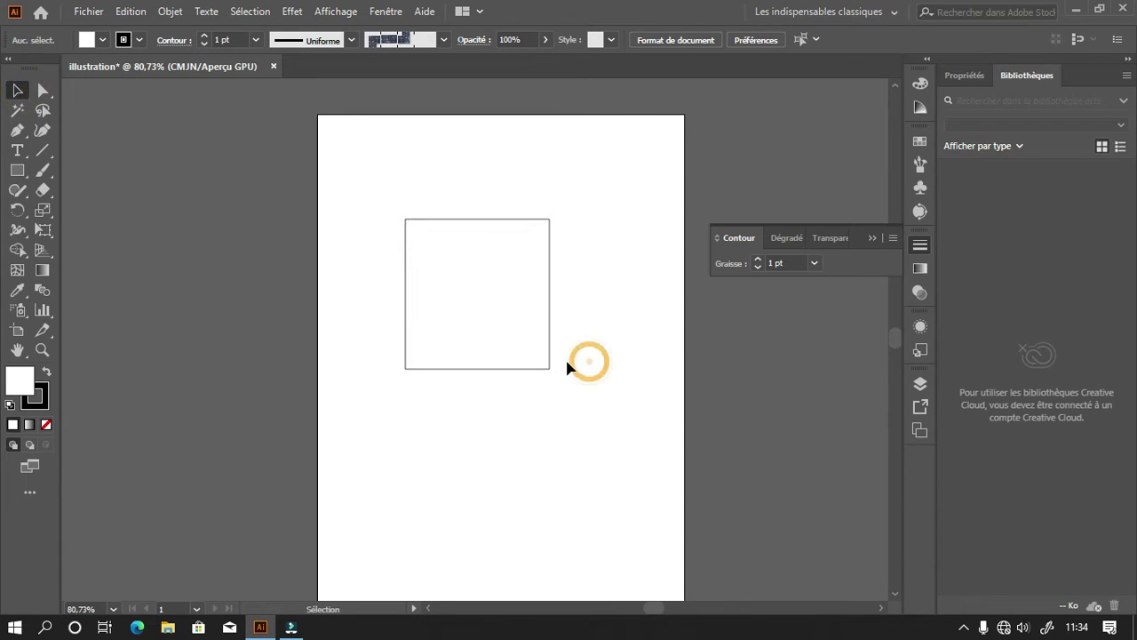
click(549, 288)
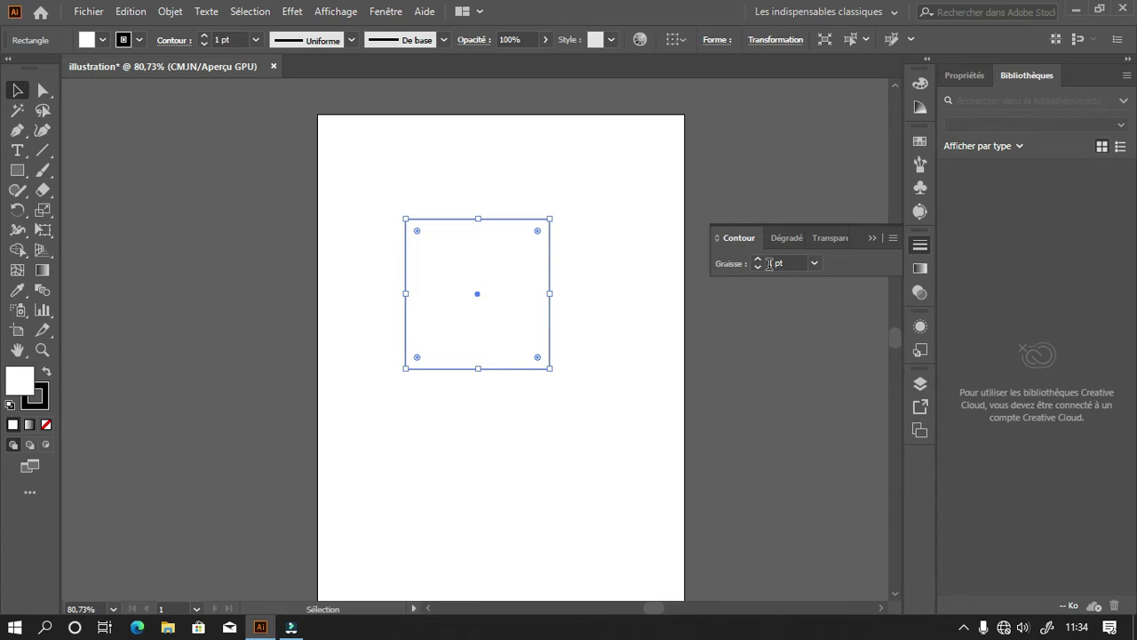
- Increase the rectangle's stroke weight to 15 pt
click(757, 258)
click(758, 259)
click(758, 258)
click(757, 258)
click(758, 259)
click(758, 258)
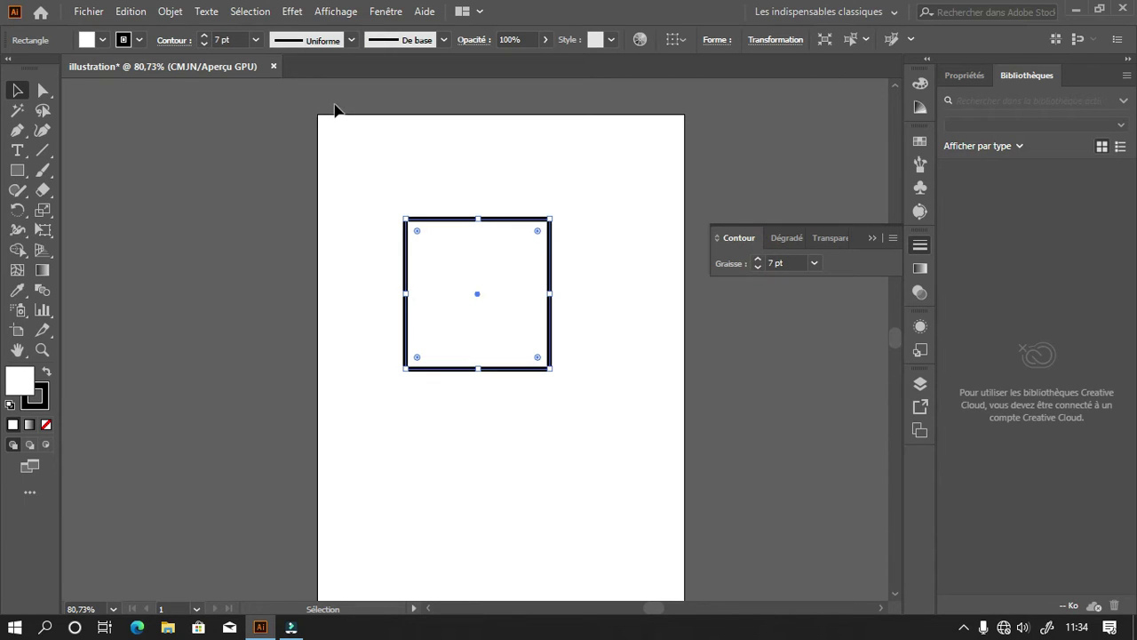
click(203, 37)
click(203, 36)
click(203, 36)
click(204, 36)
click(203, 36)
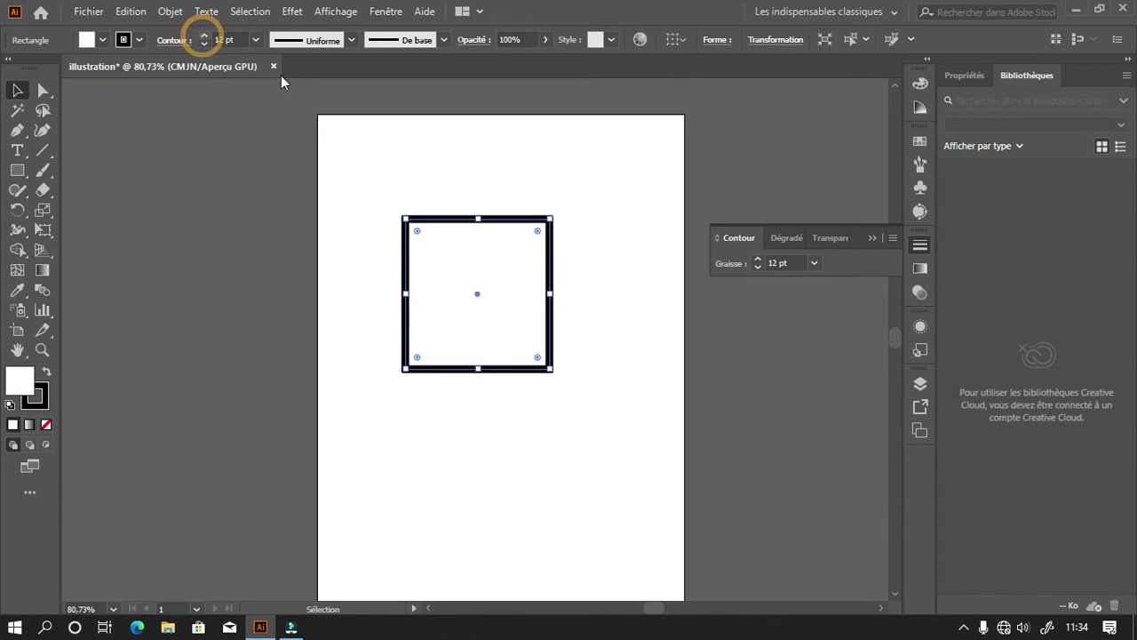
click(758, 259)
click(757, 258)
click(758, 259)
- Try the white-to-black gradient as the rectangle's fill and undo it
click(787, 238)
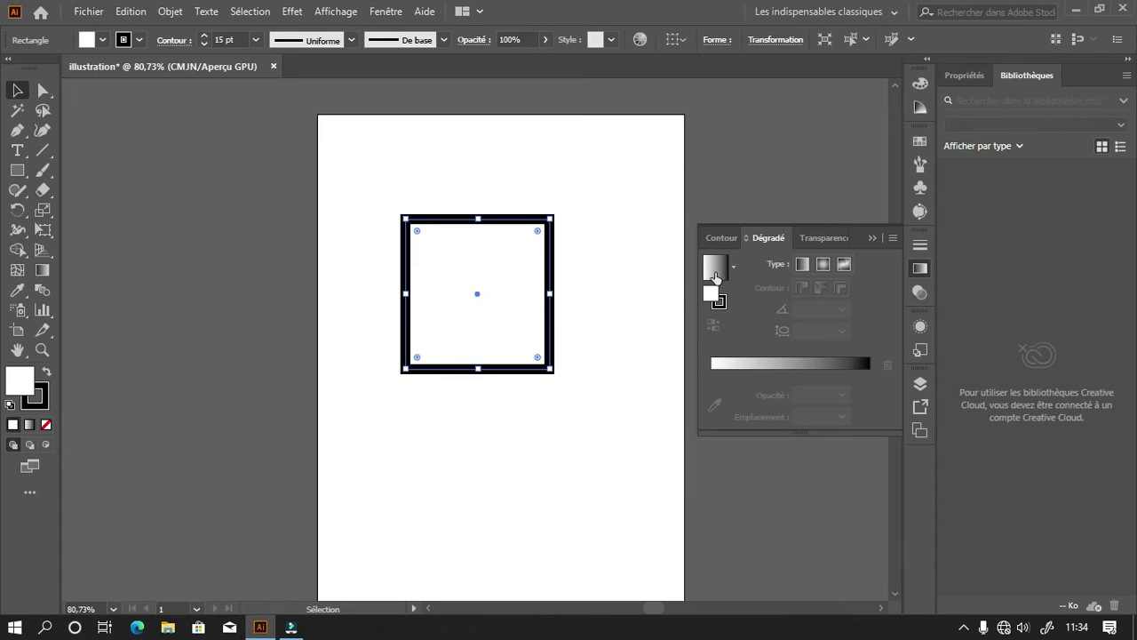
click(722, 275)
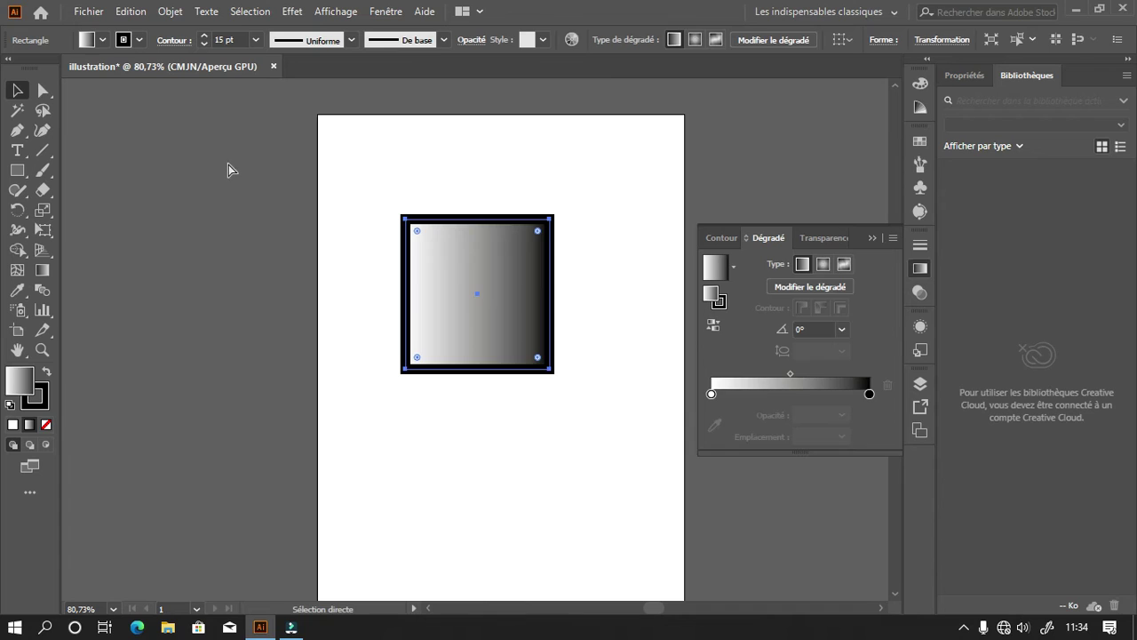
key(ctrl+z)
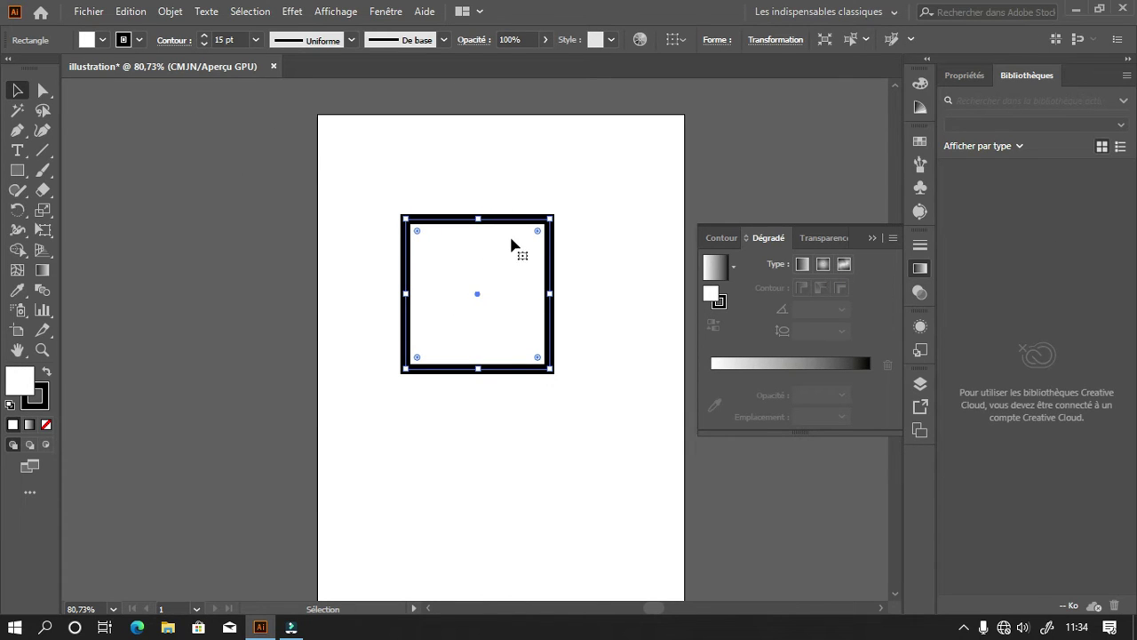
- Try red, tan and grey swatches as the rectangle's fill, and apply the white-to-black linear gradient to it
click(103, 40)
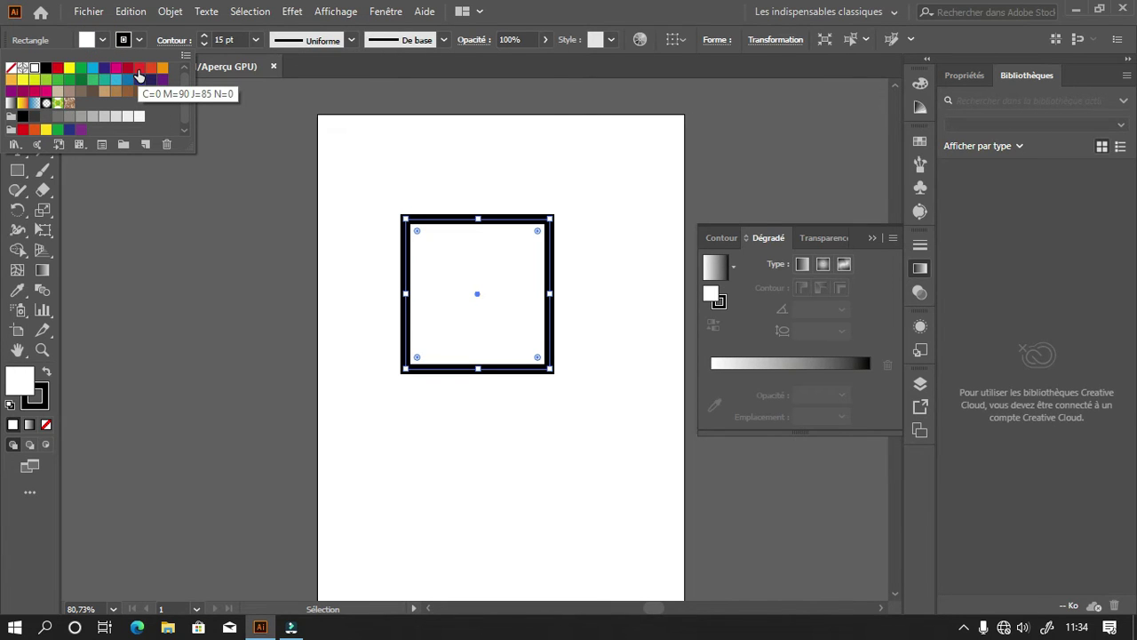
click(137, 74)
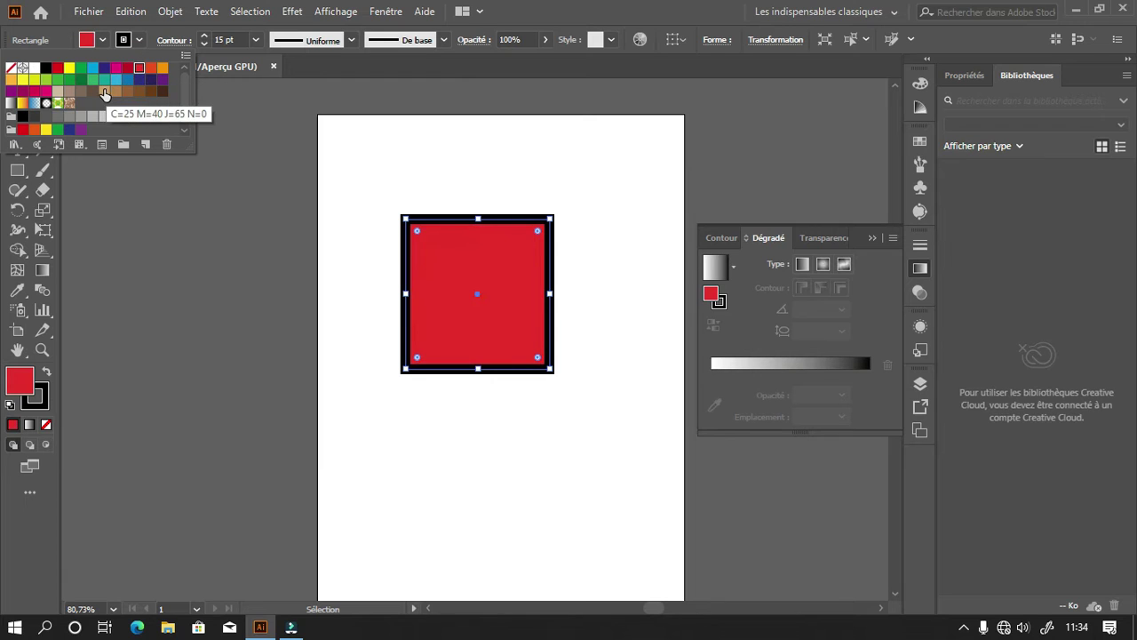
click(104, 92)
click(111, 117)
click(79, 117)
click(58, 116)
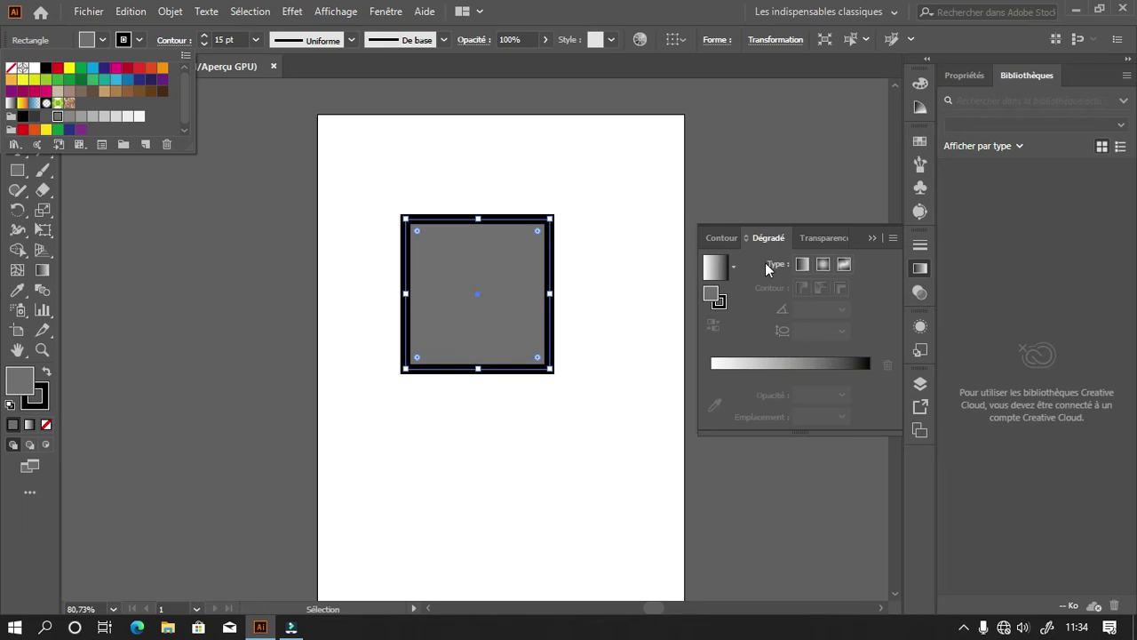
click(714, 269)
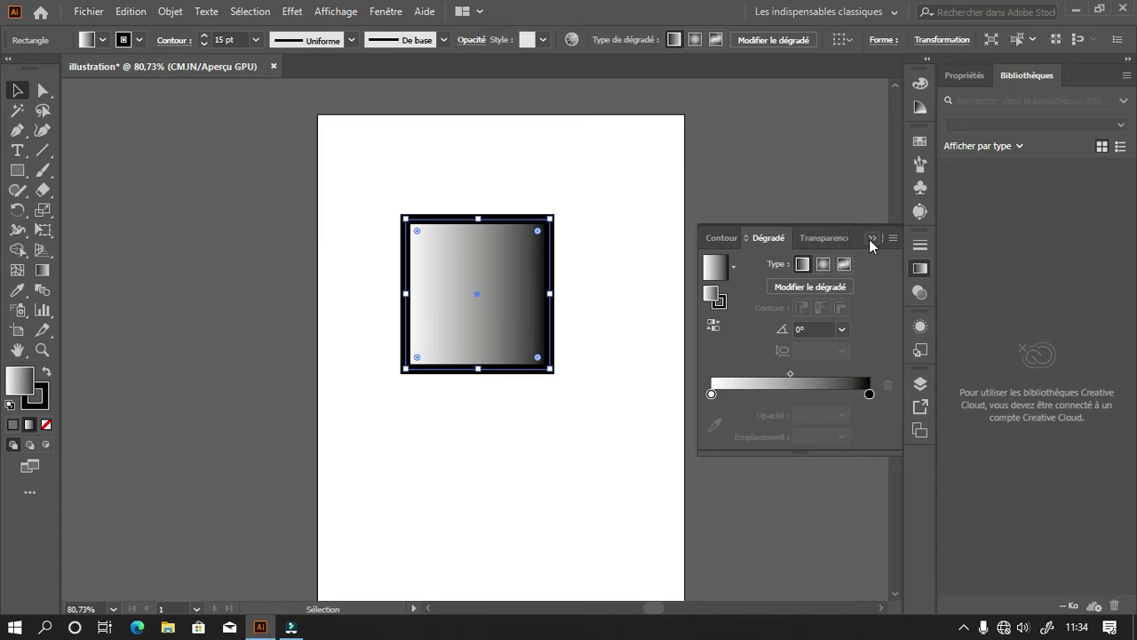
- View the rectangle's Transparence, Contour and Aspect settings, including the details of its fill entry
click(845, 238)
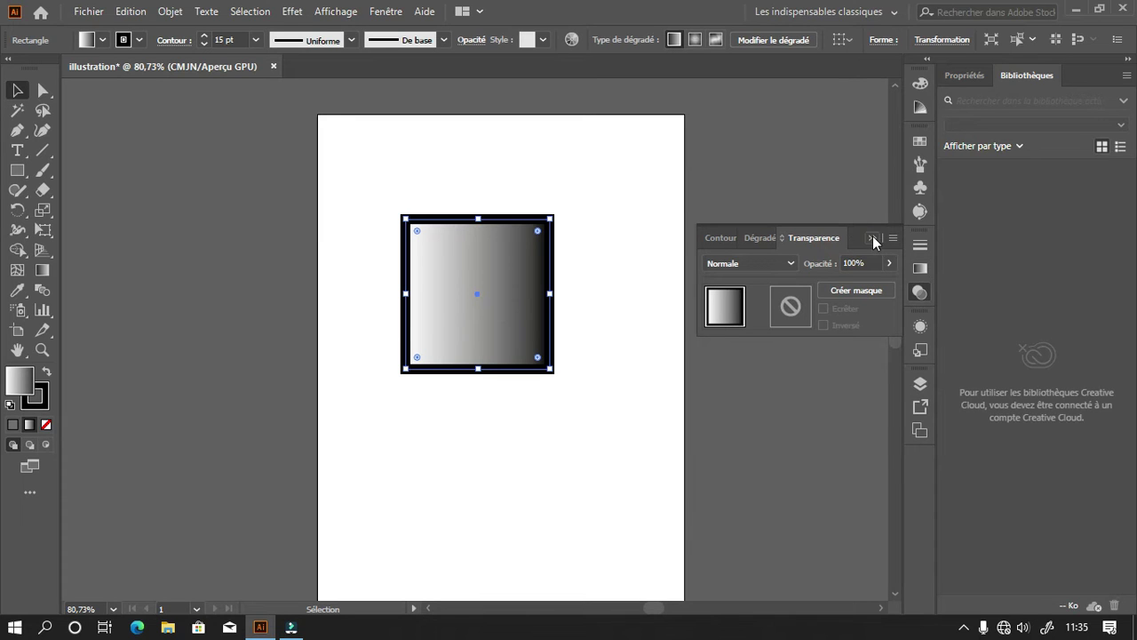
click(871, 238)
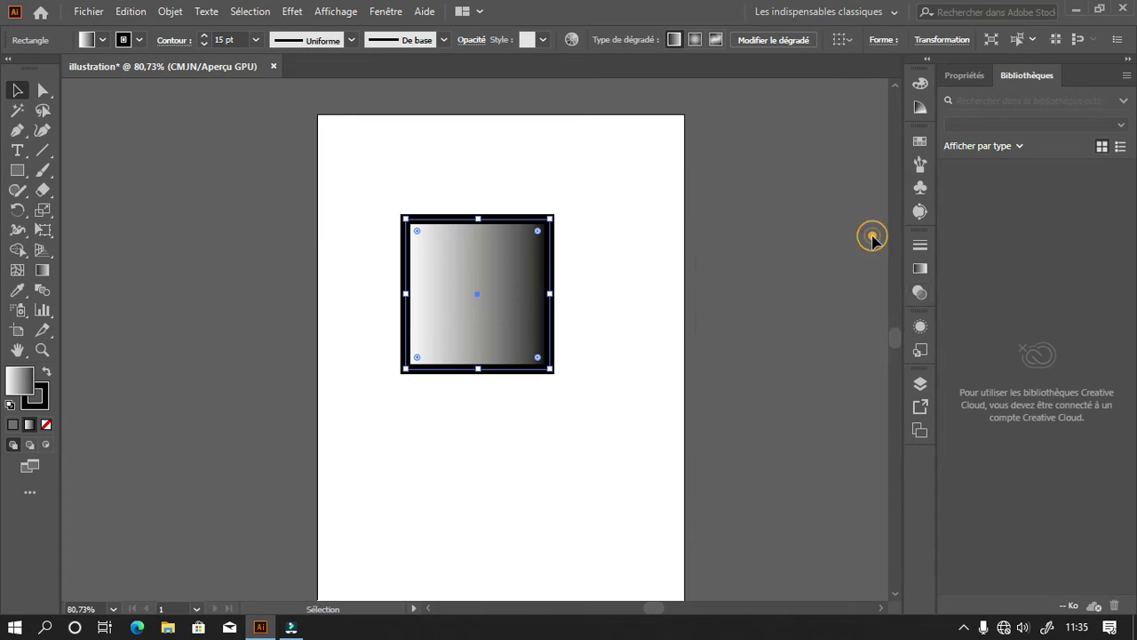
click(923, 295)
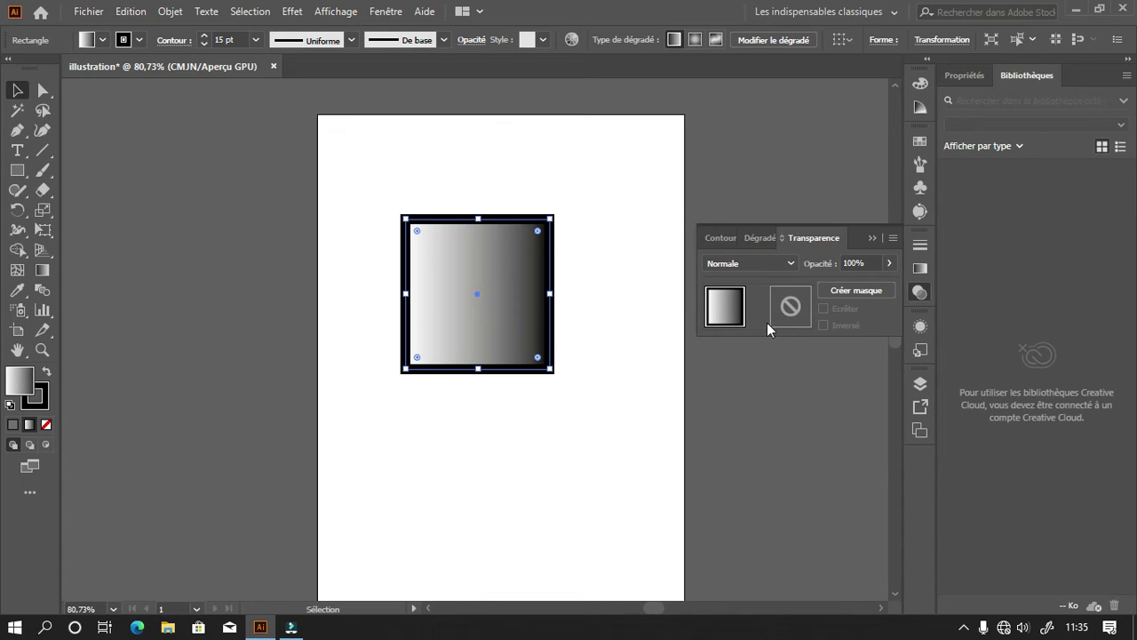
click(921, 245)
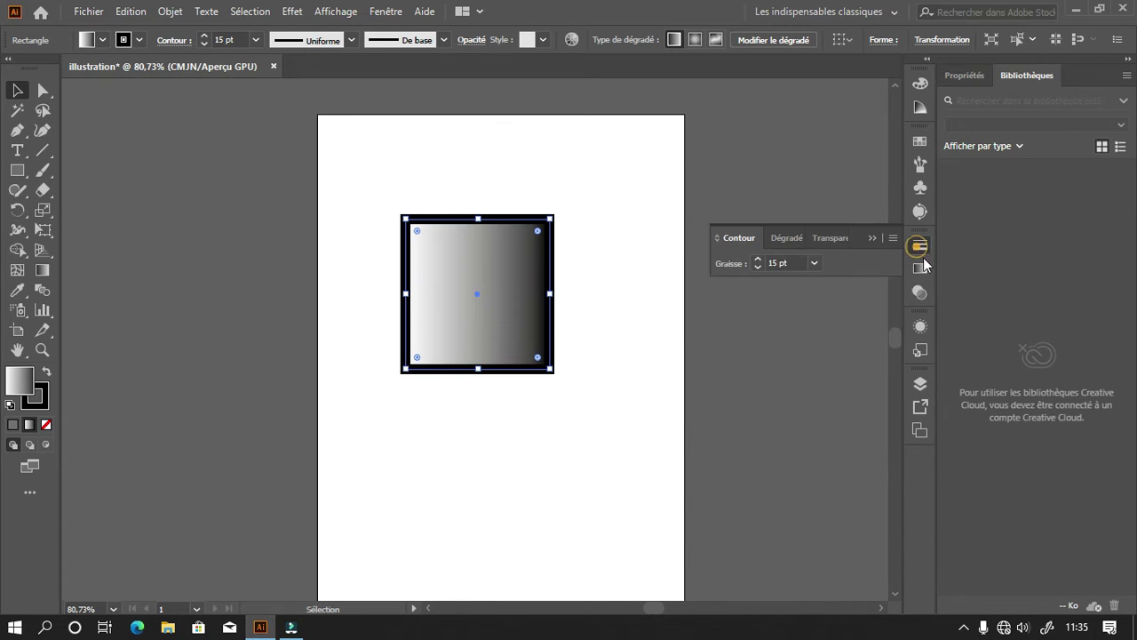
click(924, 296)
click(925, 296)
click(920, 326)
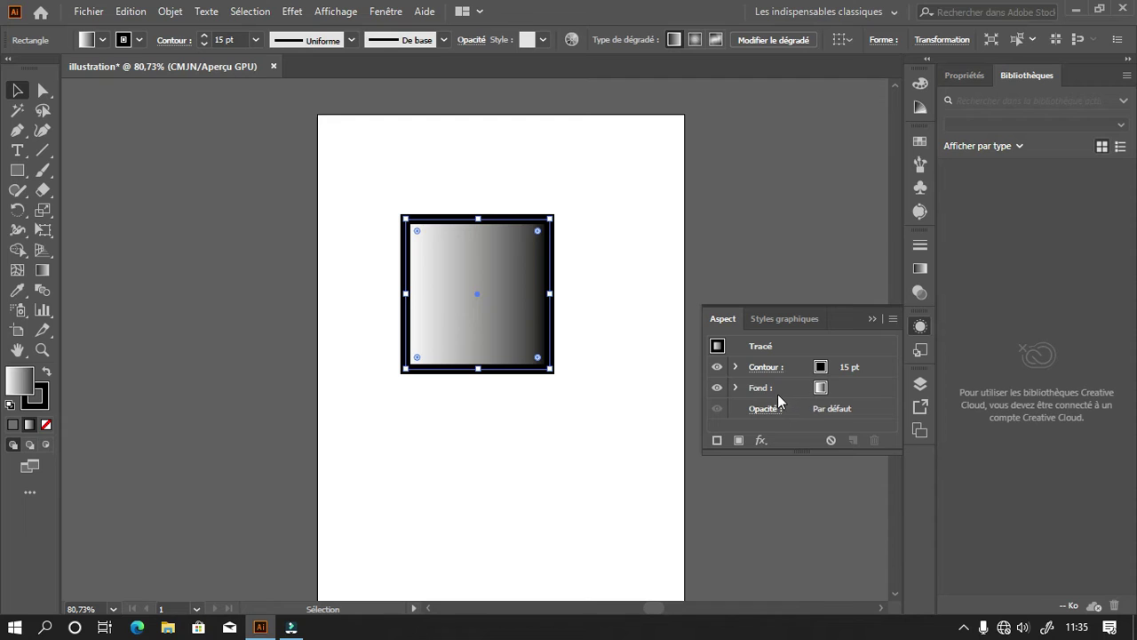
click(734, 387)
click(734, 387)
- Try the green and yellow foliage, blue scroll pattern and glossy blue graphic styles on the rectangle
click(764, 319)
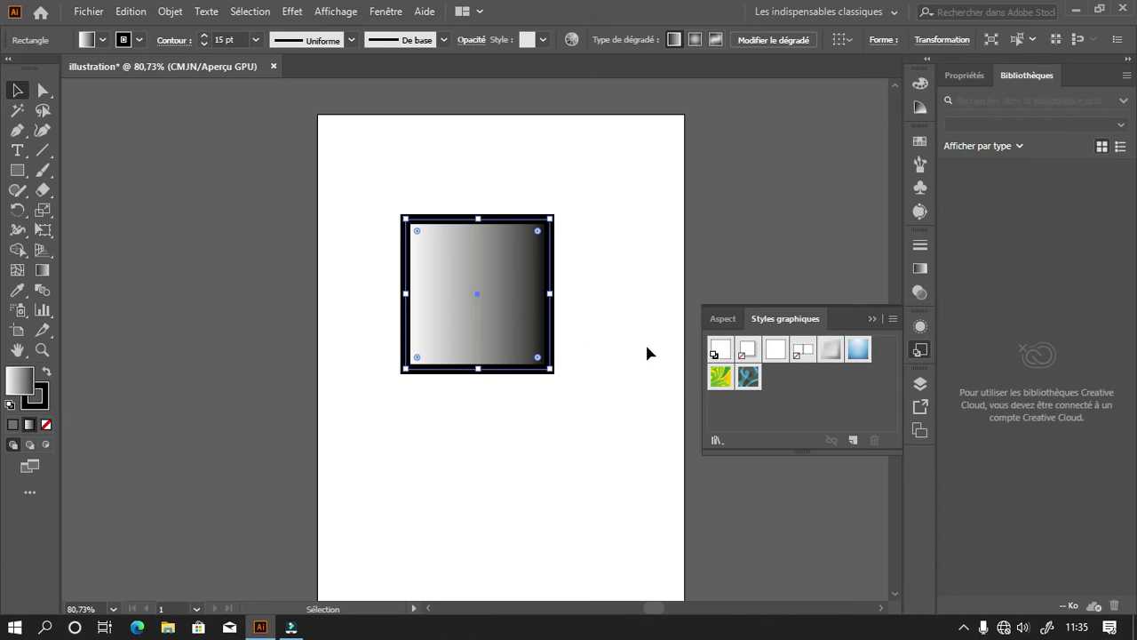
click(722, 379)
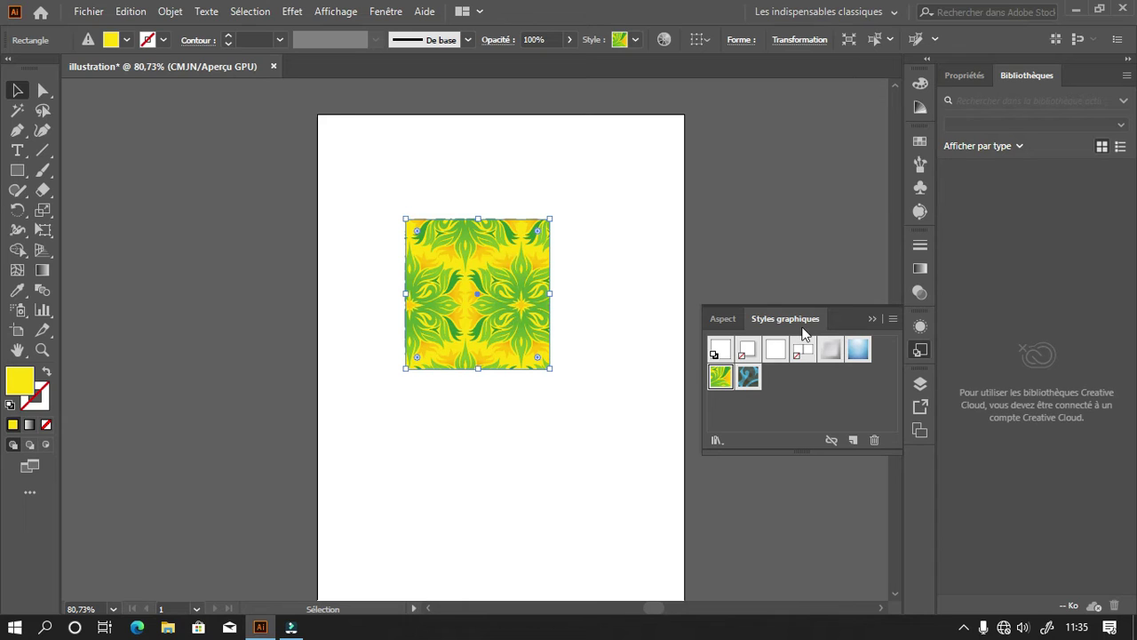
click(748, 380)
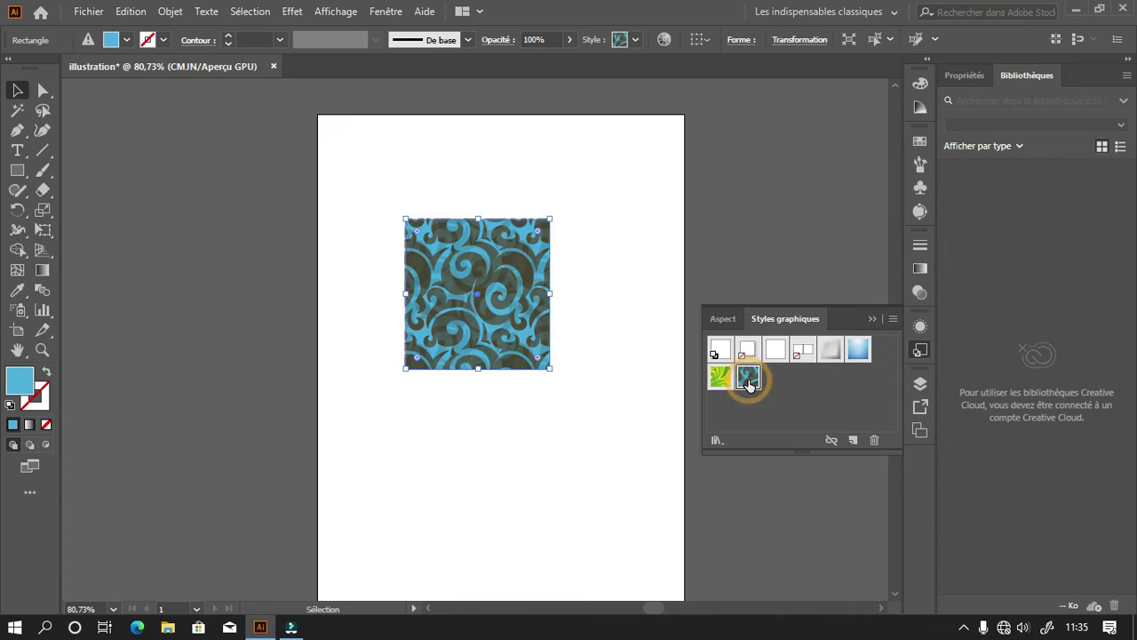
click(858, 349)
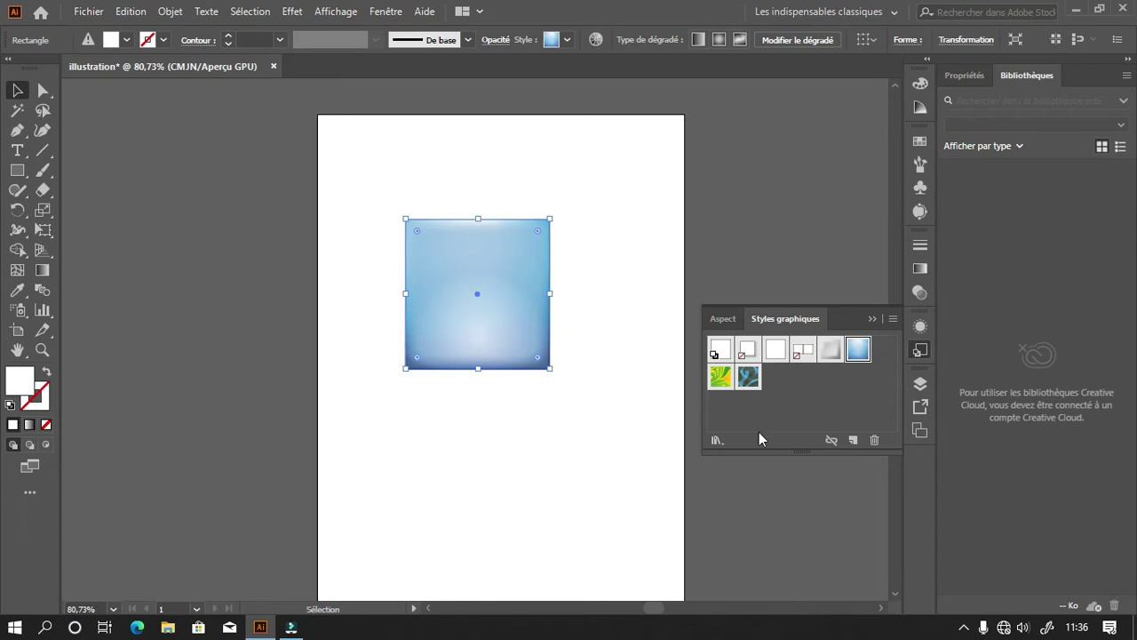
- Browse the graphic style libraries from Boutons et transformations to Effets de griffonnage, and apply the Griffonnage 1 style to the rectangle
click(717, 441)
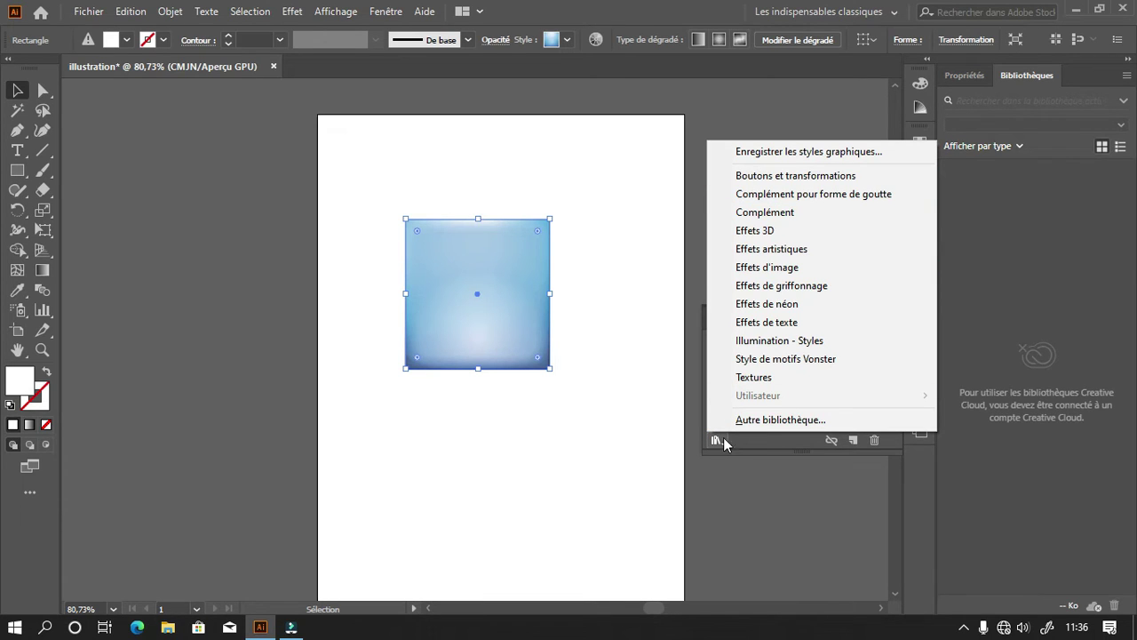
click(787, 177)
drag(573, 384, 578, 515)
drag(561, 273, 654, 108)
click(625, 337)
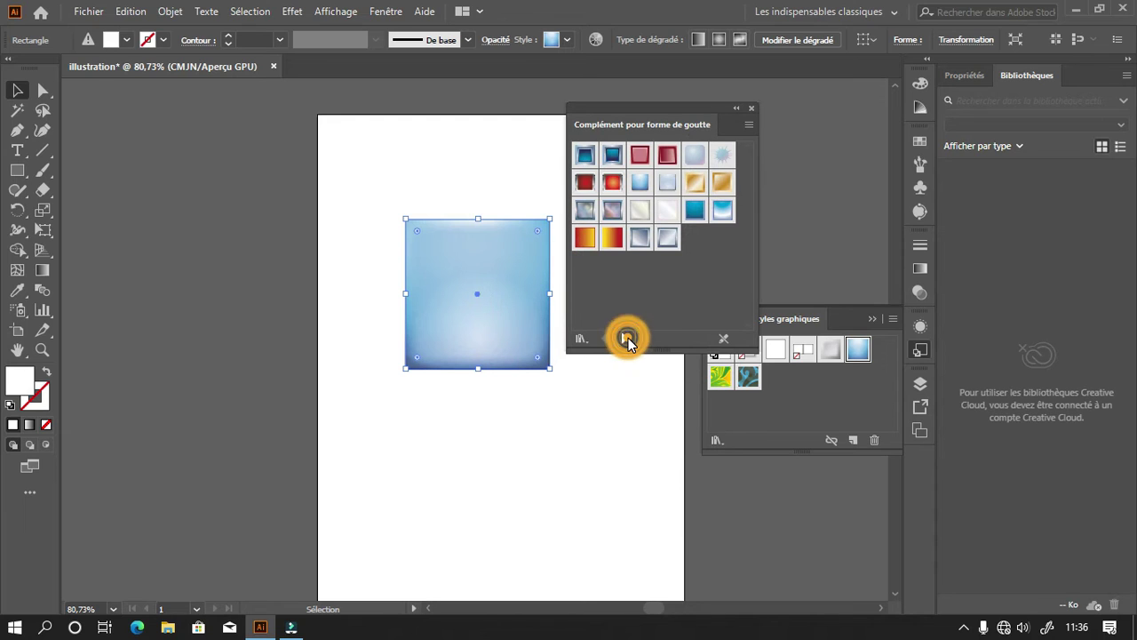
click(625, 338)
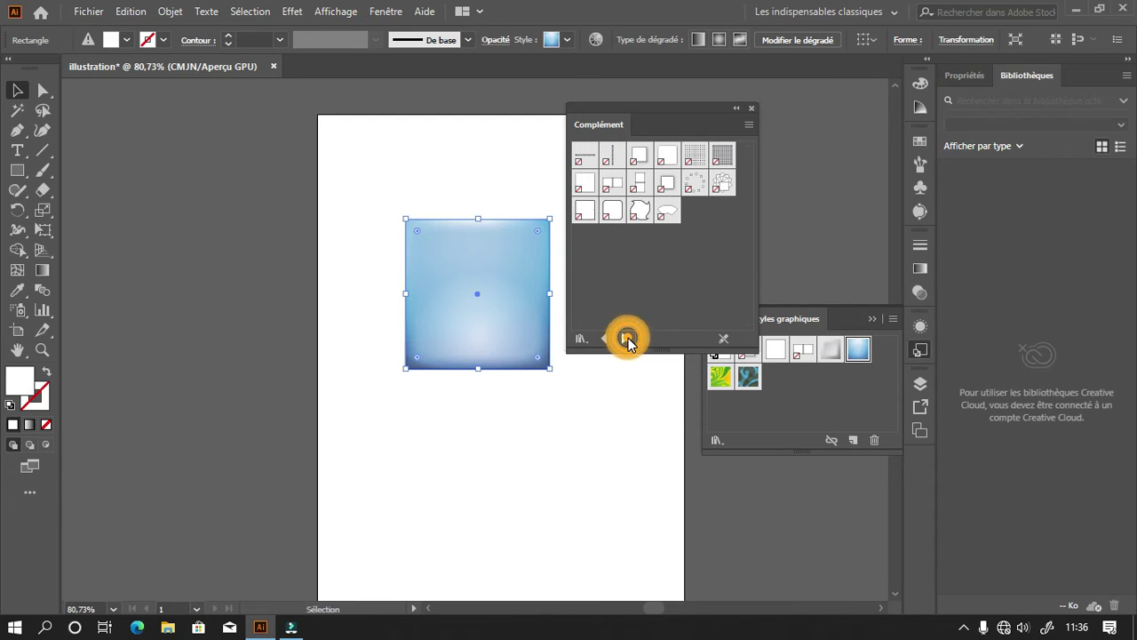
click(623, 337)
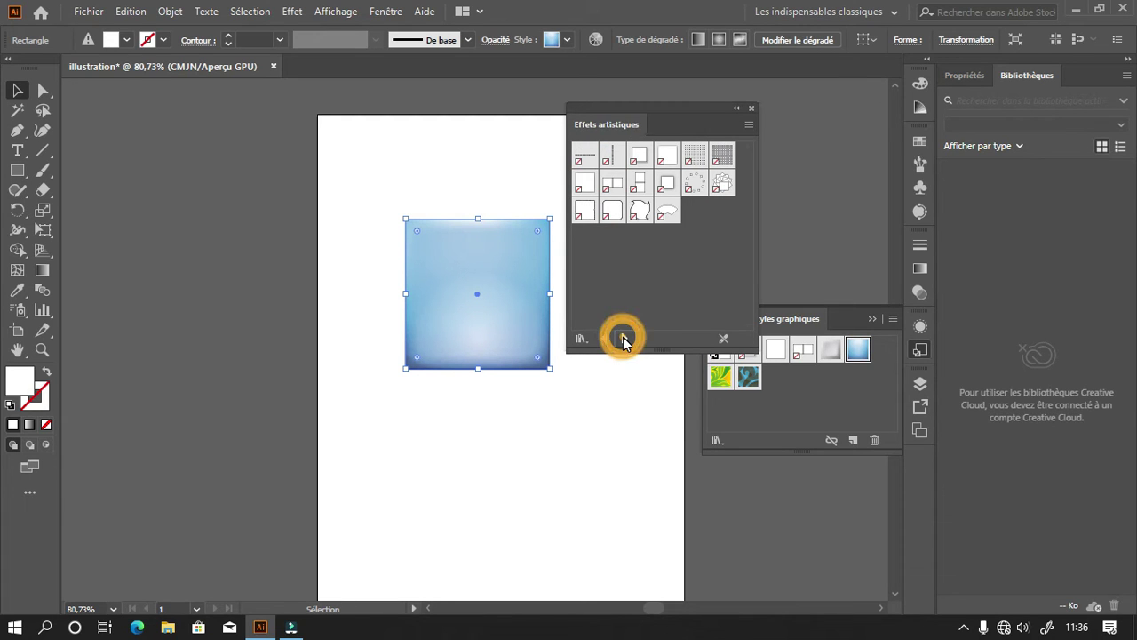
click(623, 338)
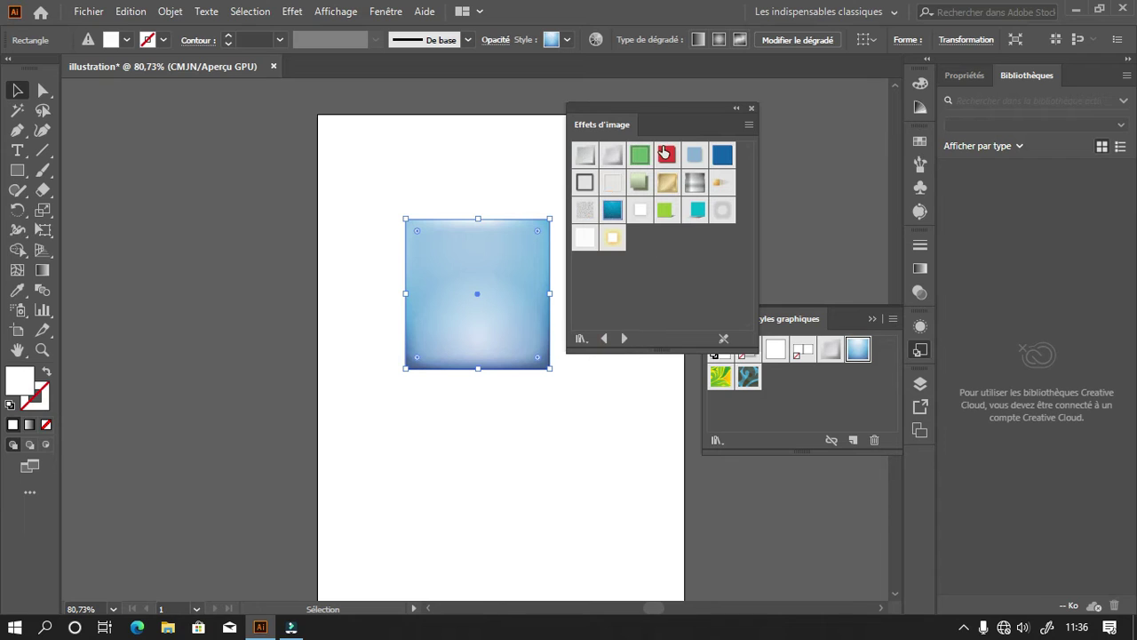
click(626, 338)
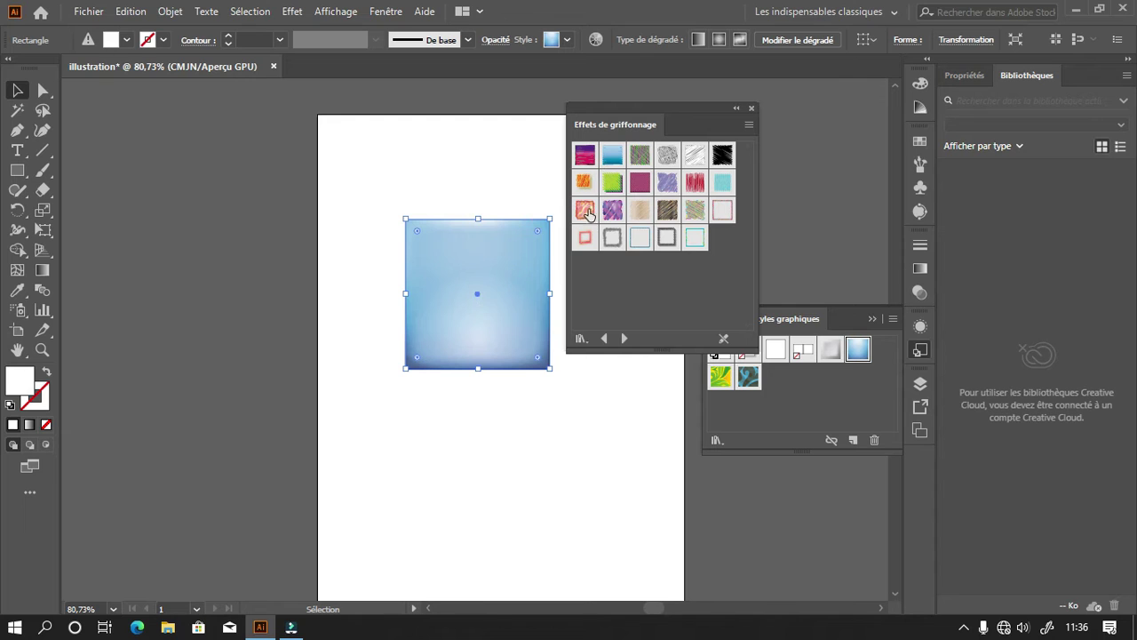
click(587, 156)
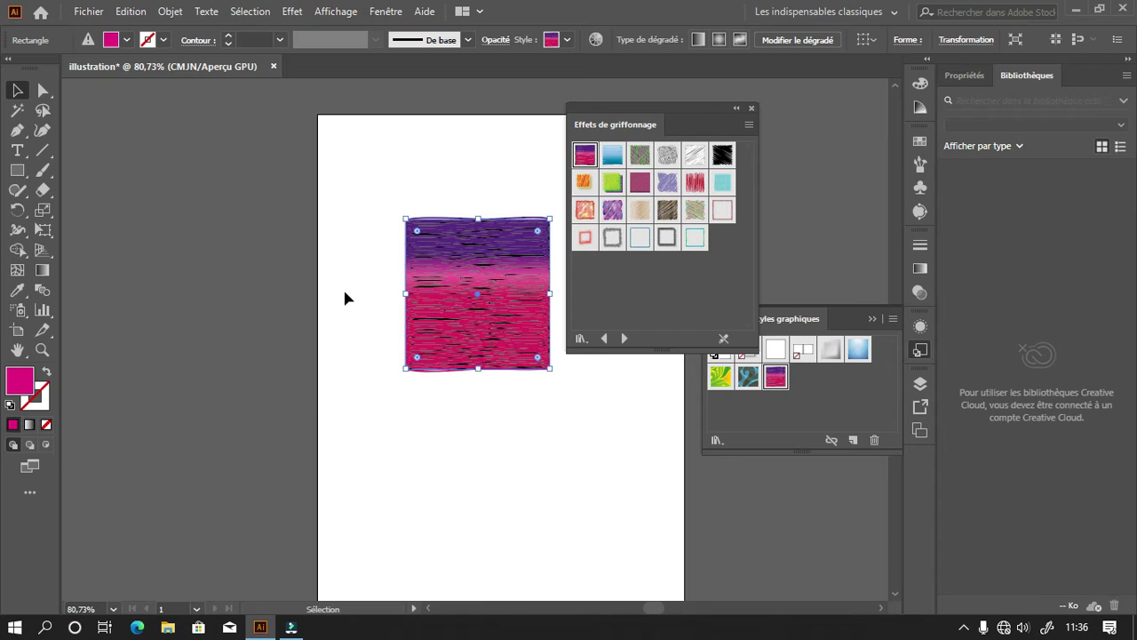
click(339, 197)
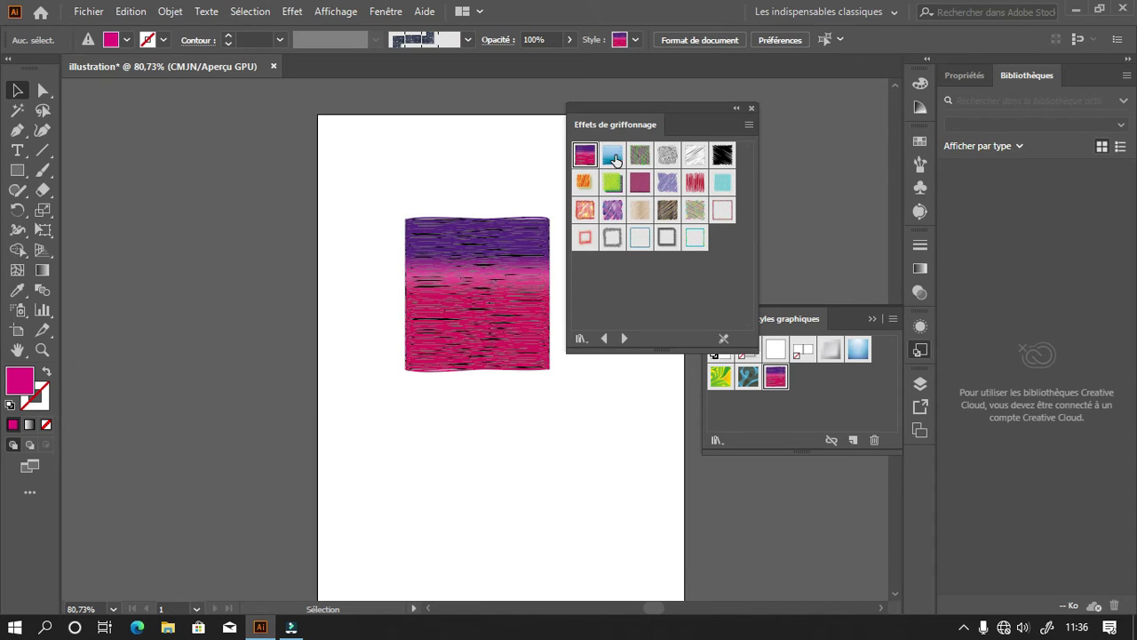
- Choose the blue gradient style from Effets de griffonnage and draw a freehand ellipse across the artboard's left edge
click(613, 158)
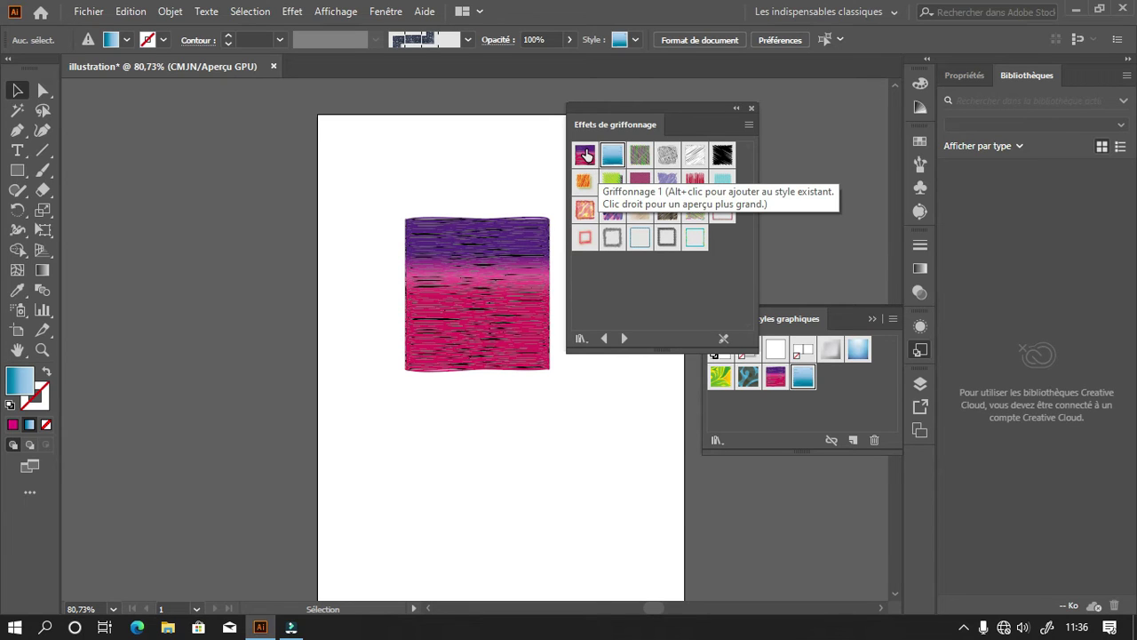
drag(17, 170, 91, 213)
click(183, 206)
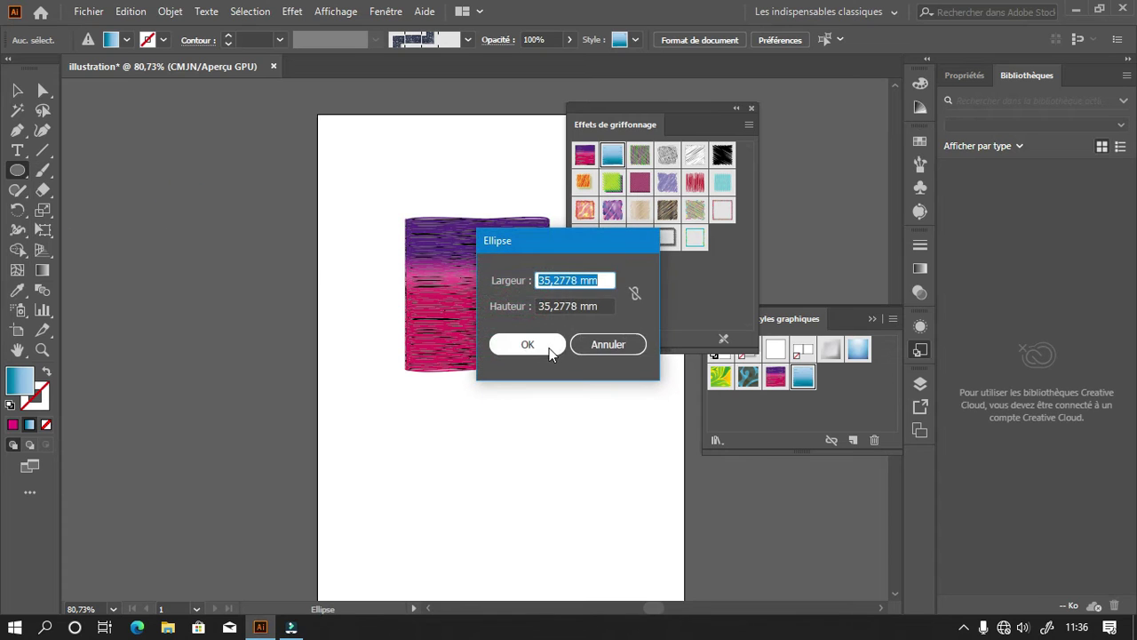
click(610, 344)
drag(229, 188, 338, 313)
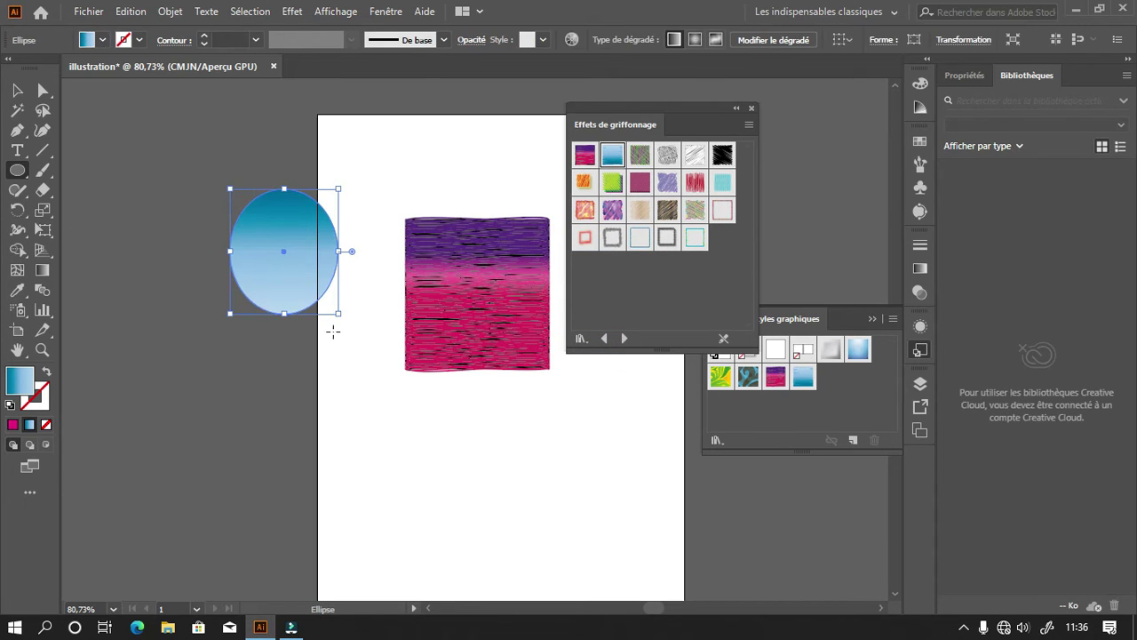
- Apply the Griffonnage 9 style to the ellipse, and the bright green scribble style to the ellipse and rectangle together
click(639, 184)
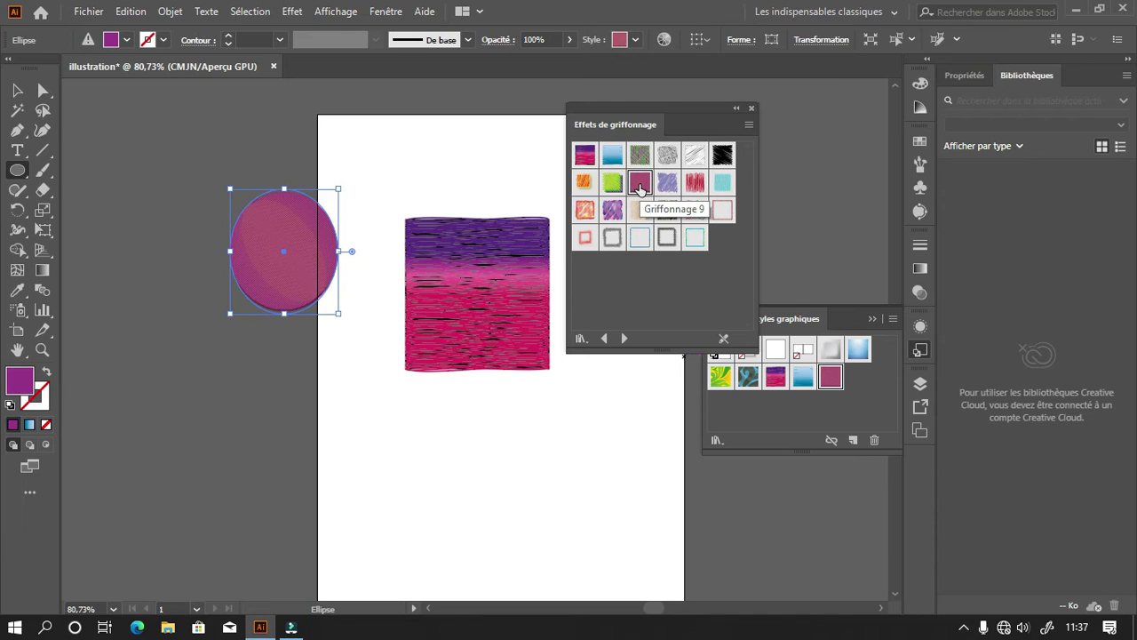
click(17, 90)
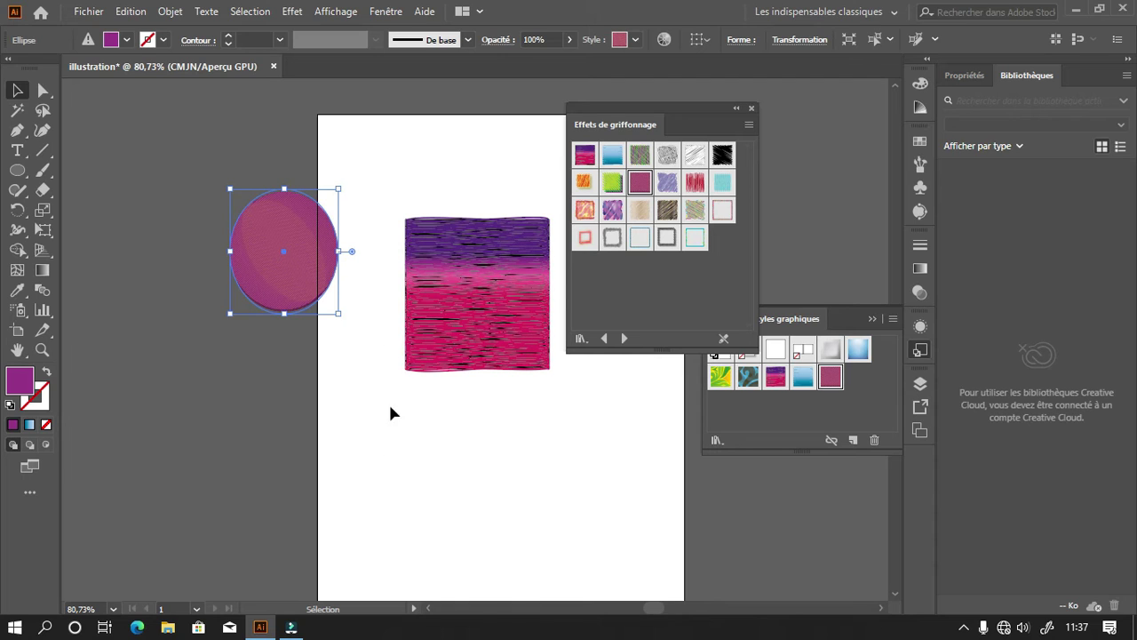
mouse_move(228, 146)
mouse_down()
mouse_move(460, 317)
mouse_move(466, 413)
mouse_up()
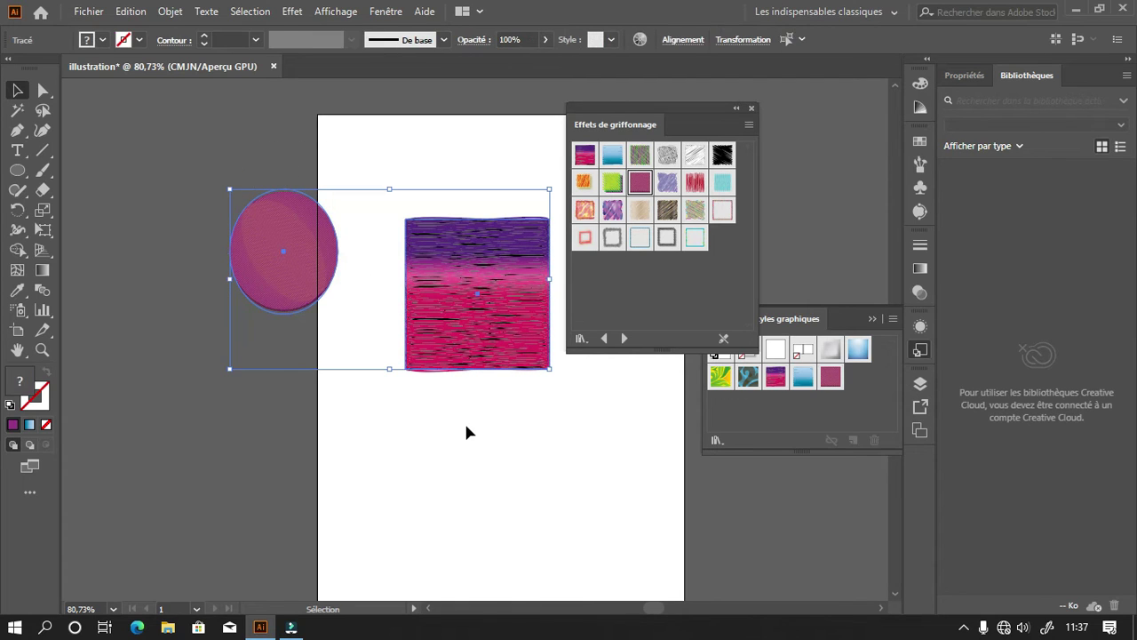
click(610, 185)
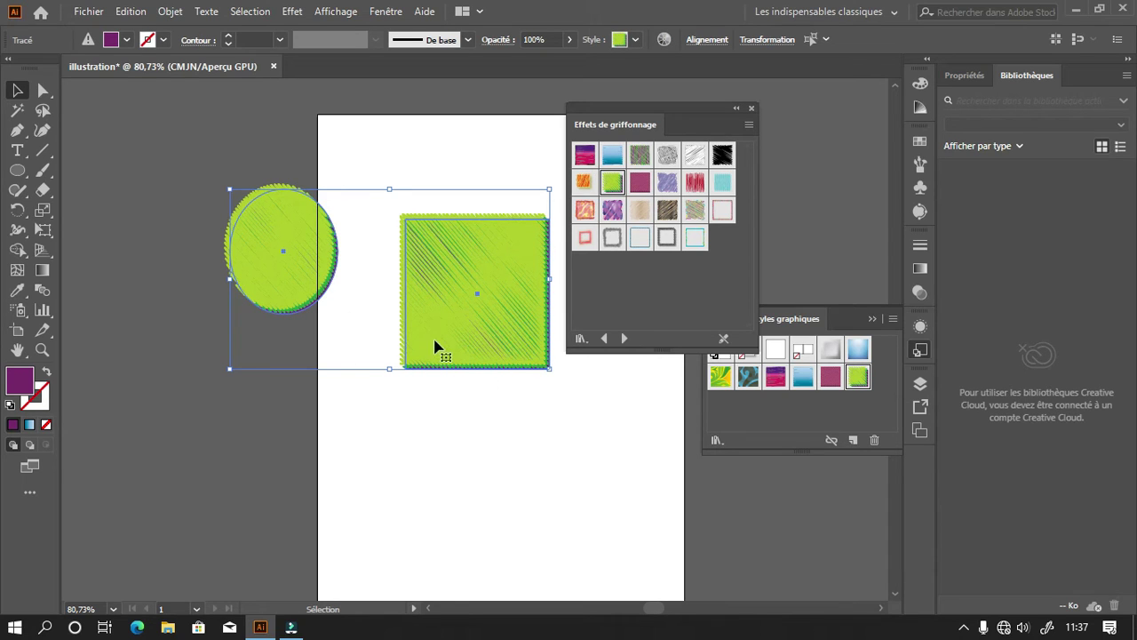
click(752, 107)
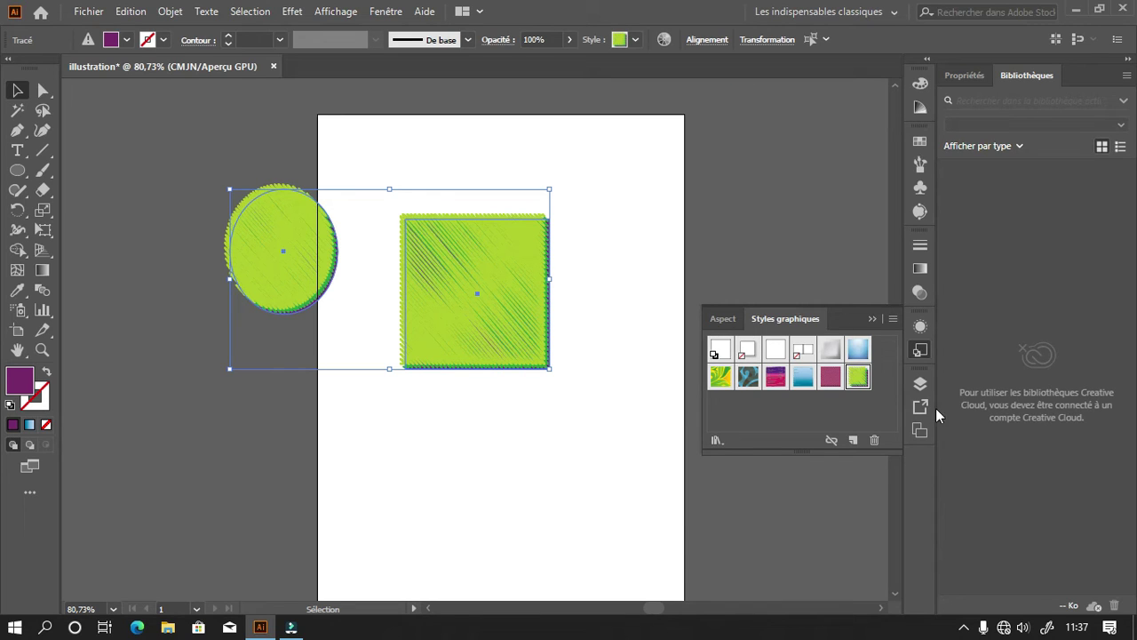
- View the Aspect entries of the two selected shapes, the graphic styles and the document's layers
click(920, 327)
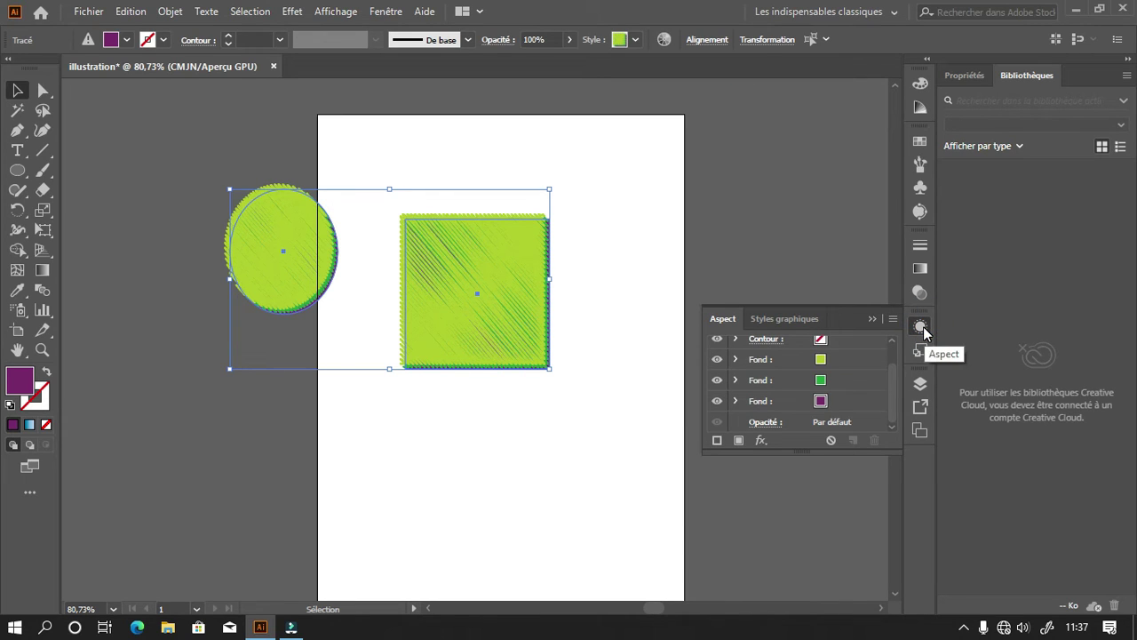
click(920, 351)
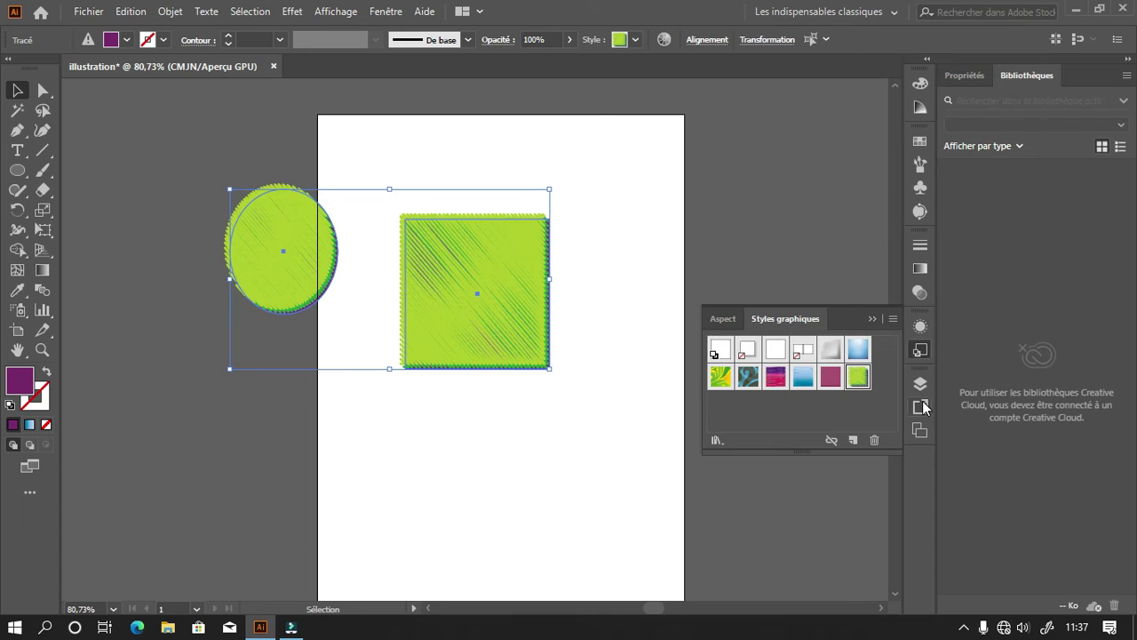
click(921, 383)
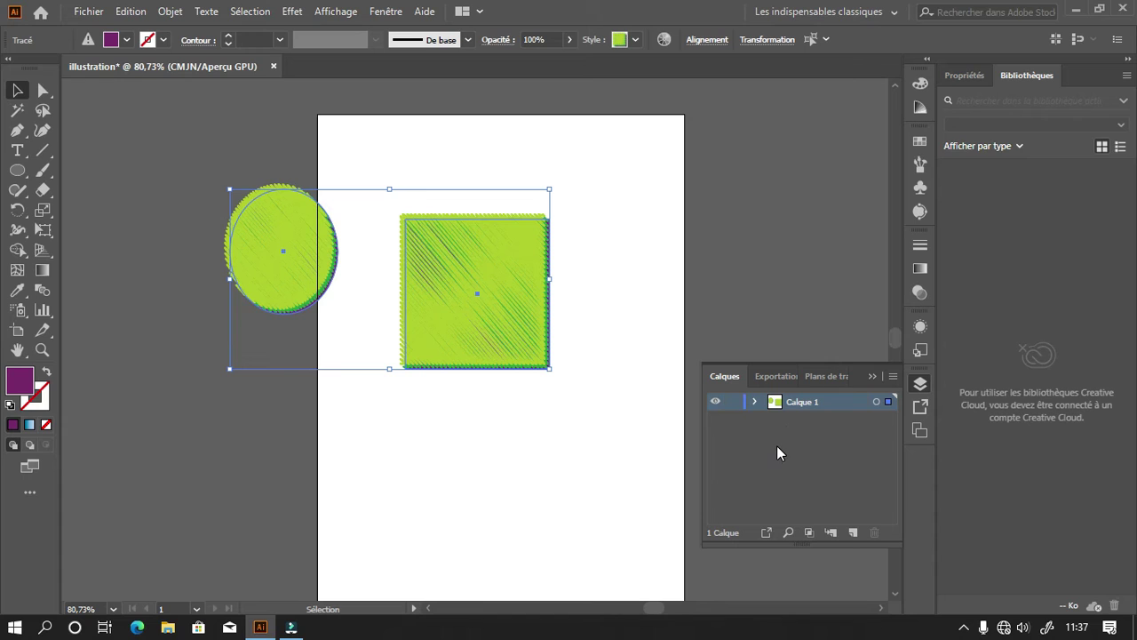
- Hide and show Calque 1 repeatedly to test the layer's visibility
ctrl+click(718, 405)
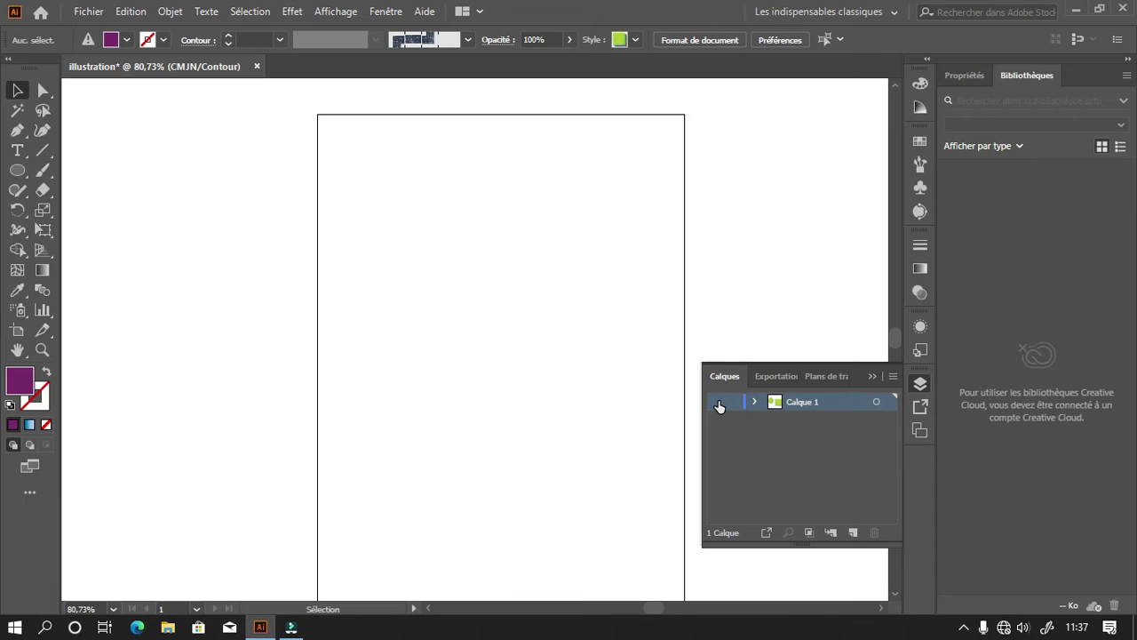
ctrl+click(717, 405)
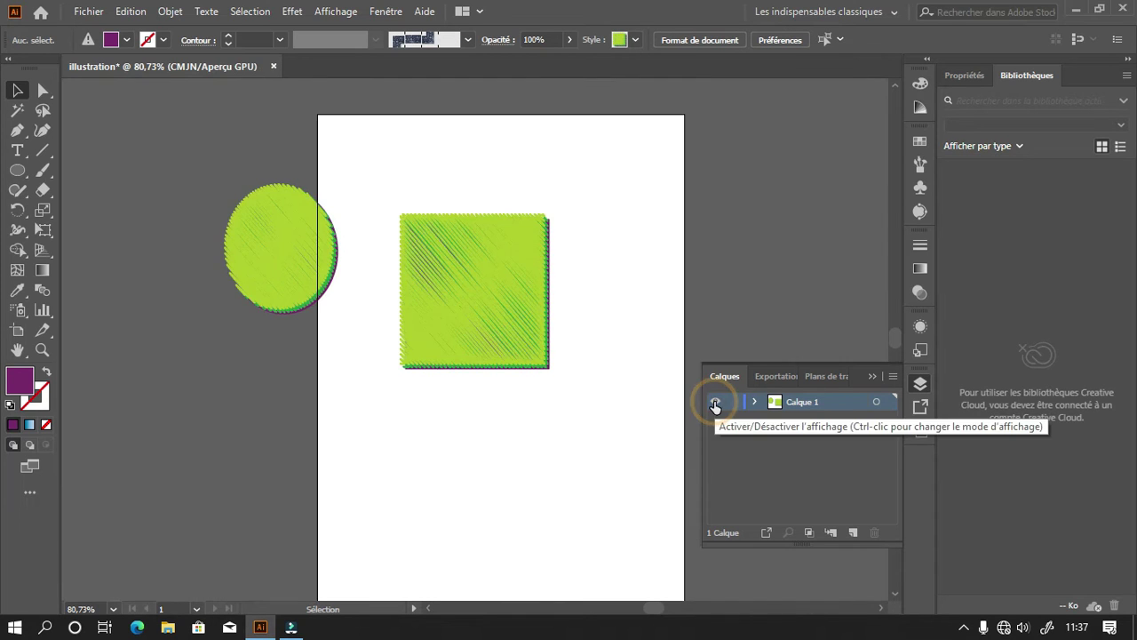
click(715, 405)
ctrl+click(715, 404)
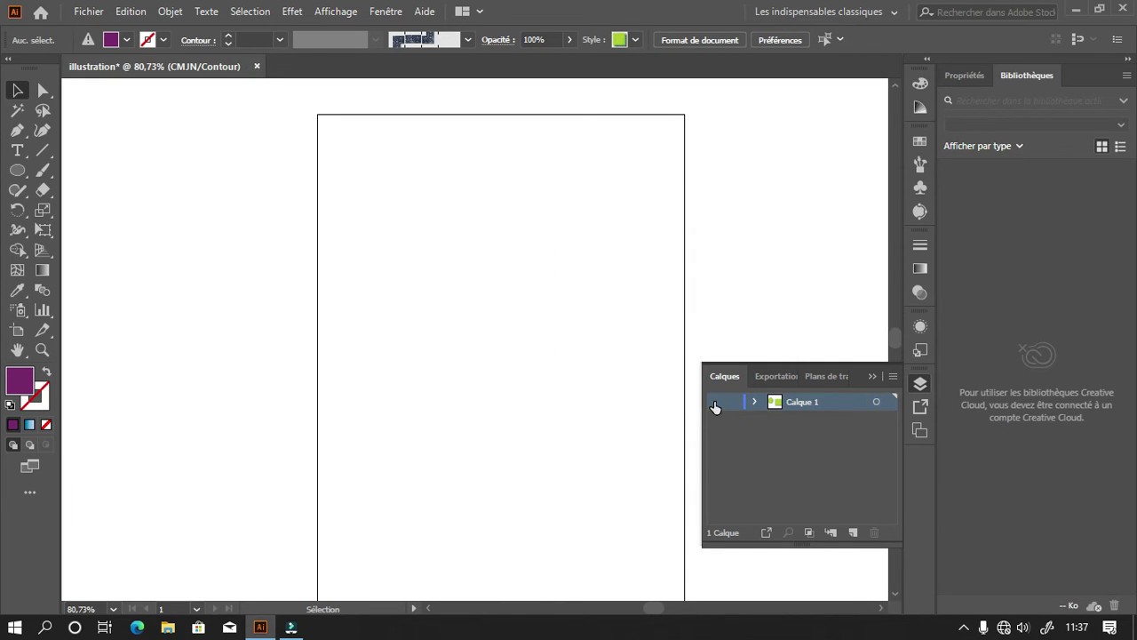
click(715, 405)
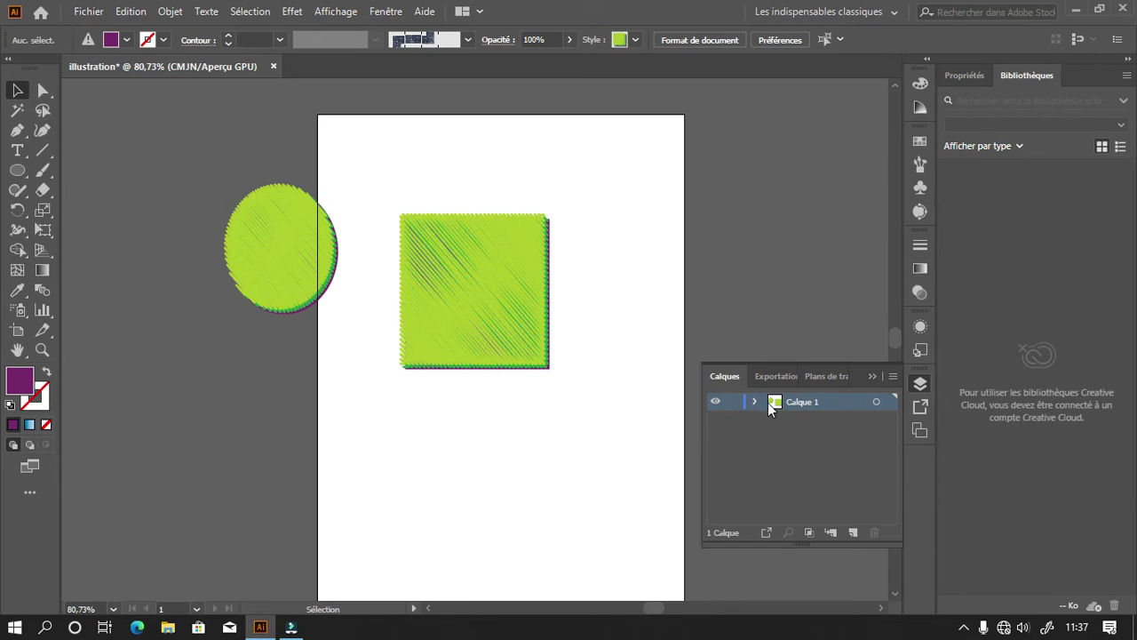
- Expand the contents of Calque 1, lock the ellipse and try to select it on the artboard
click(753, 404)
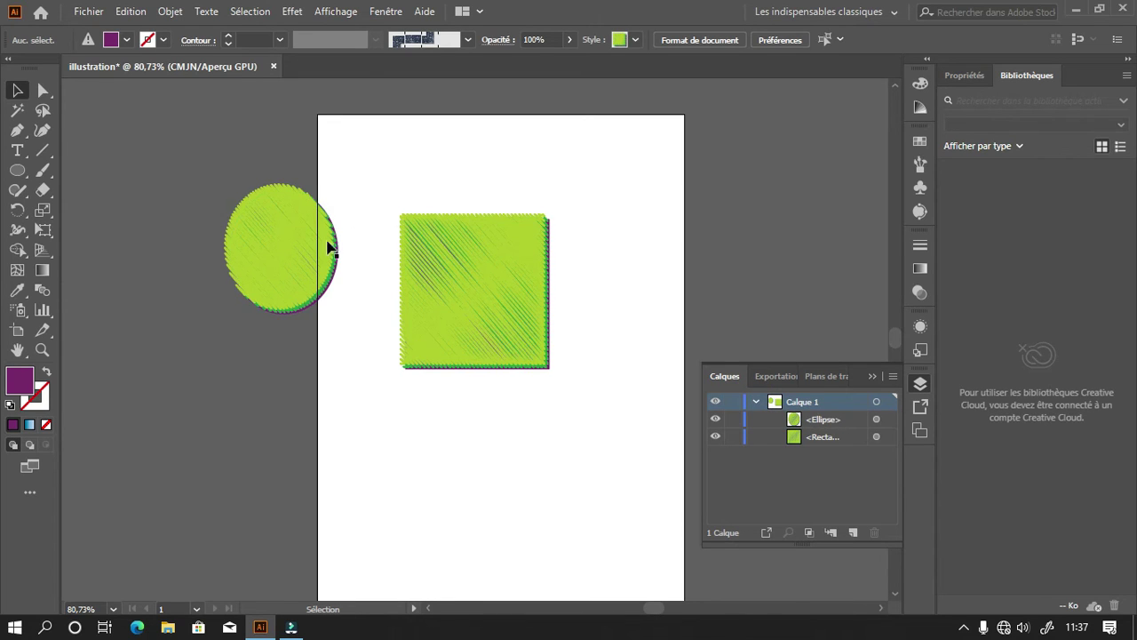
click(733, 420)
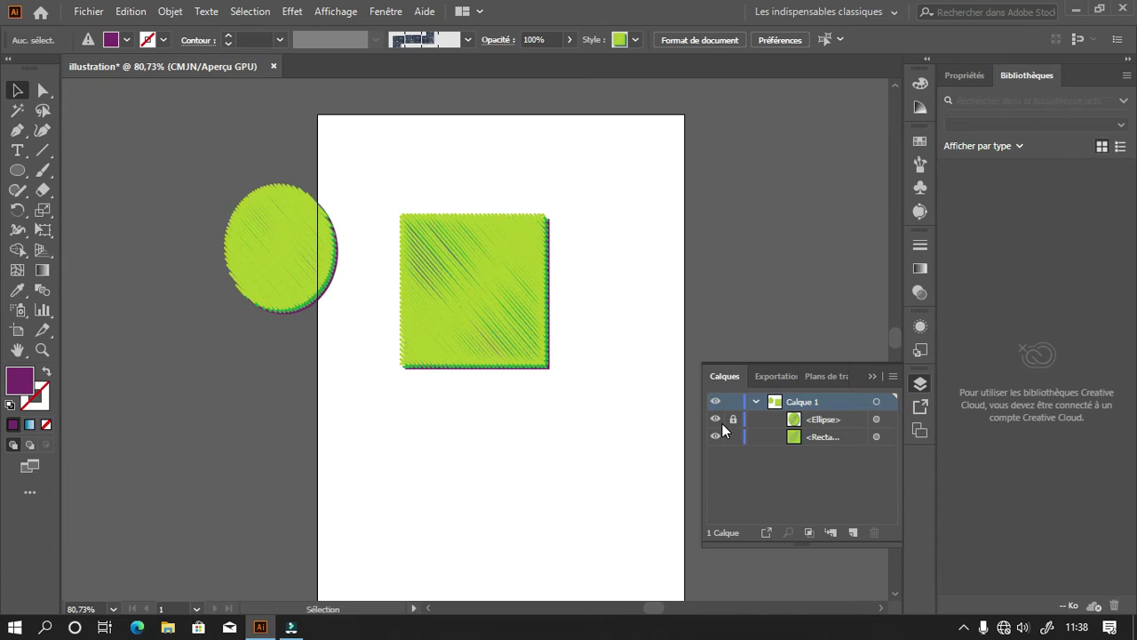
click(802, 419)
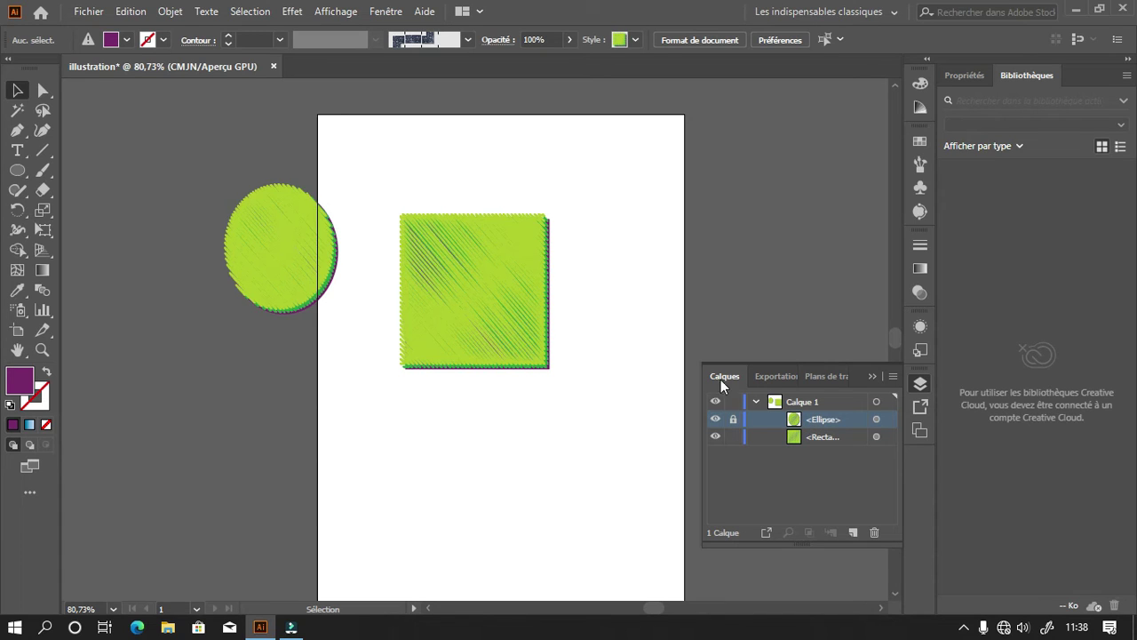
click(213, 127)
click(252, 189)
click(279, 178)
click(243, 164)
click(255, 183)
- Unlock the ellipse and move it straight down, keeping it across the artboard's left edge
click(733, 422)
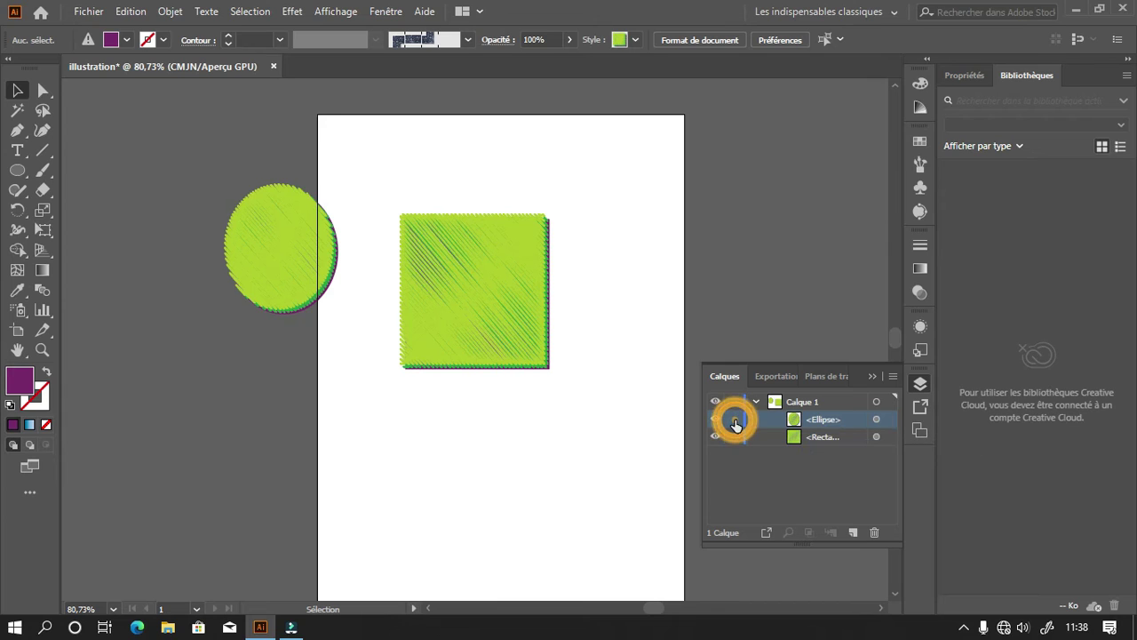
click(278, 238)
drag(310, 242, 310, 313)
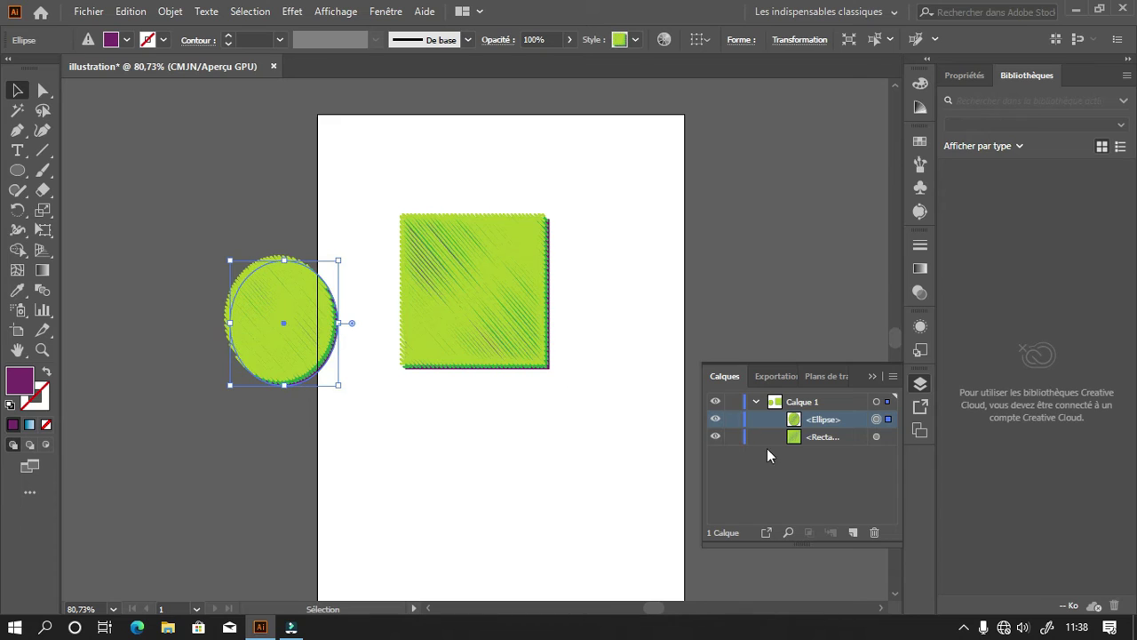
- Select the rectangle, the ellipse and both shapes together in turn to examine their selection marks in Calque 1
click(528, 292)
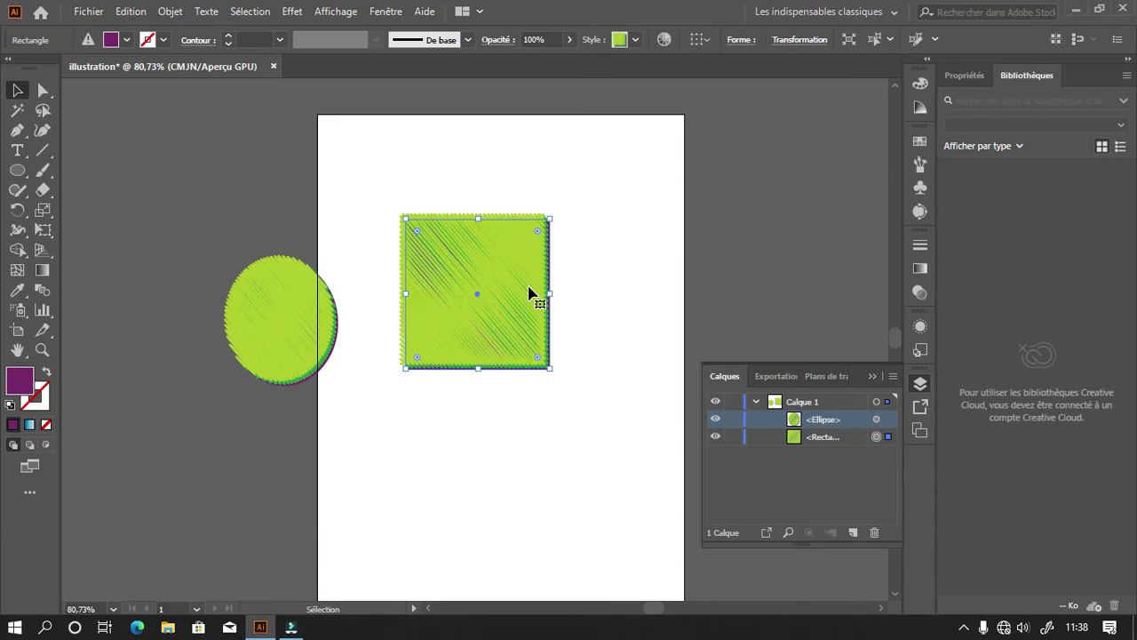
click(304, 338)
click(470, 300)
click(591, 162)
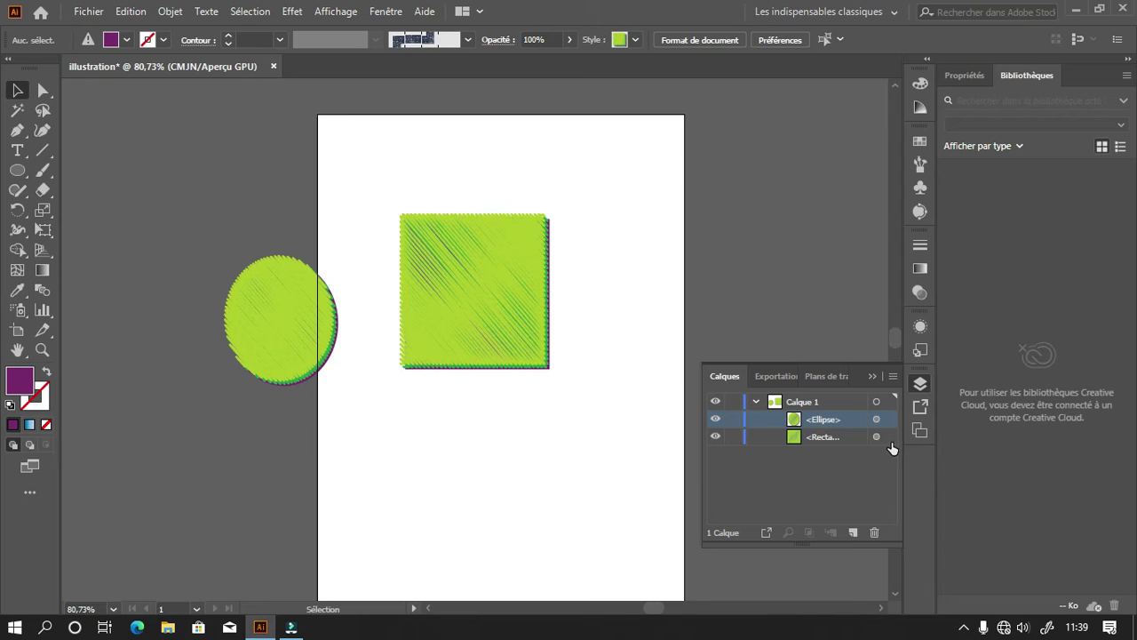
click(288, 343)
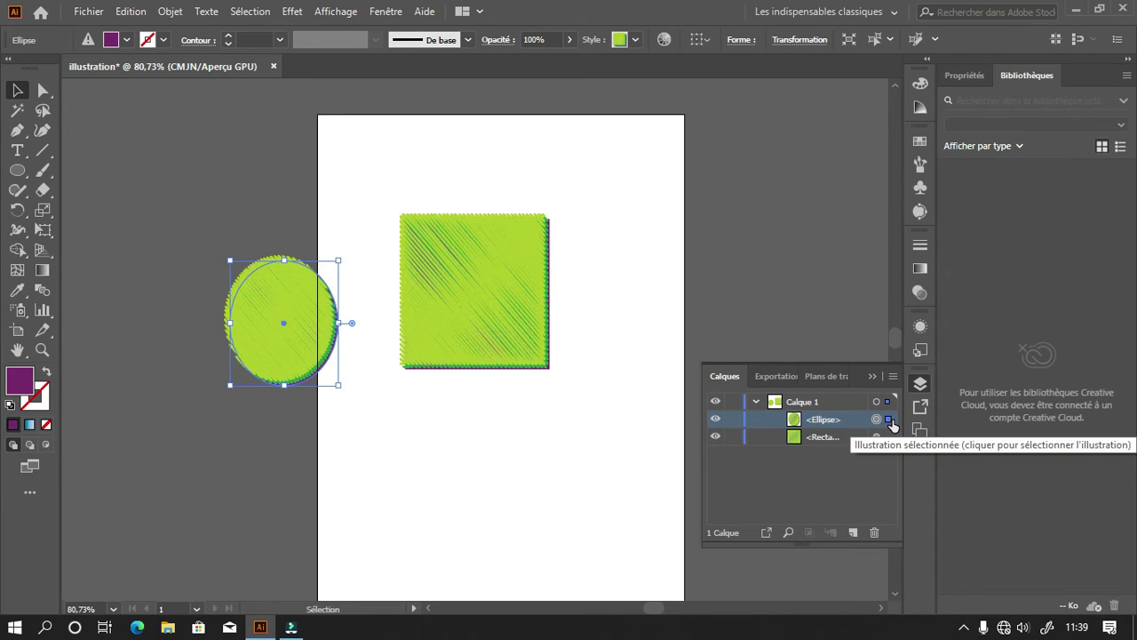
drag(198, 151, 533, 361)
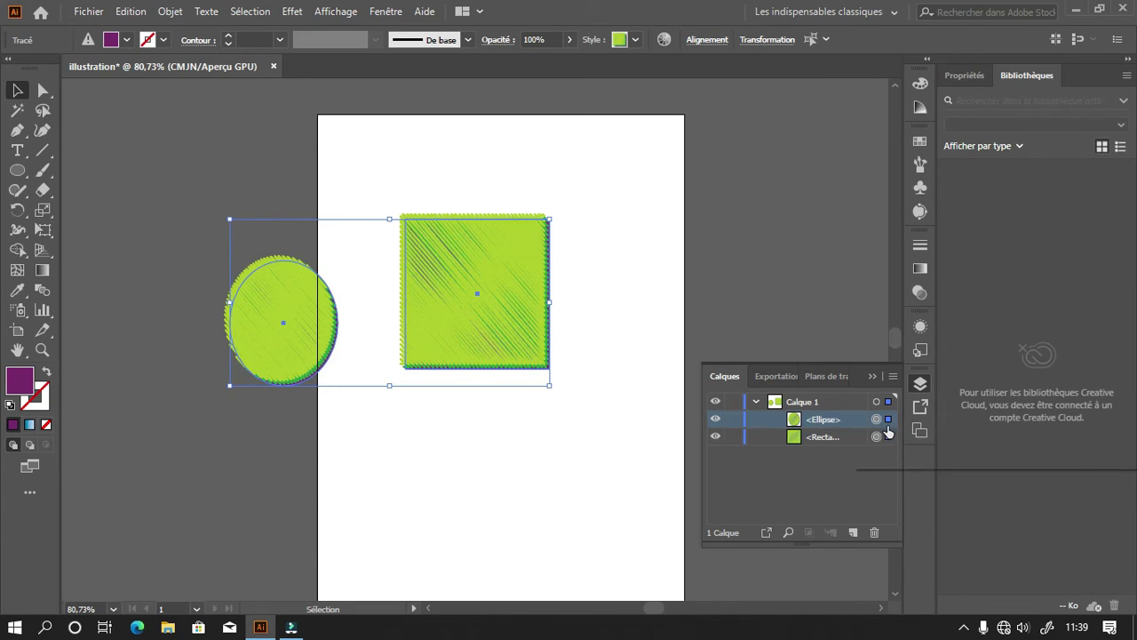
click(551, 405)
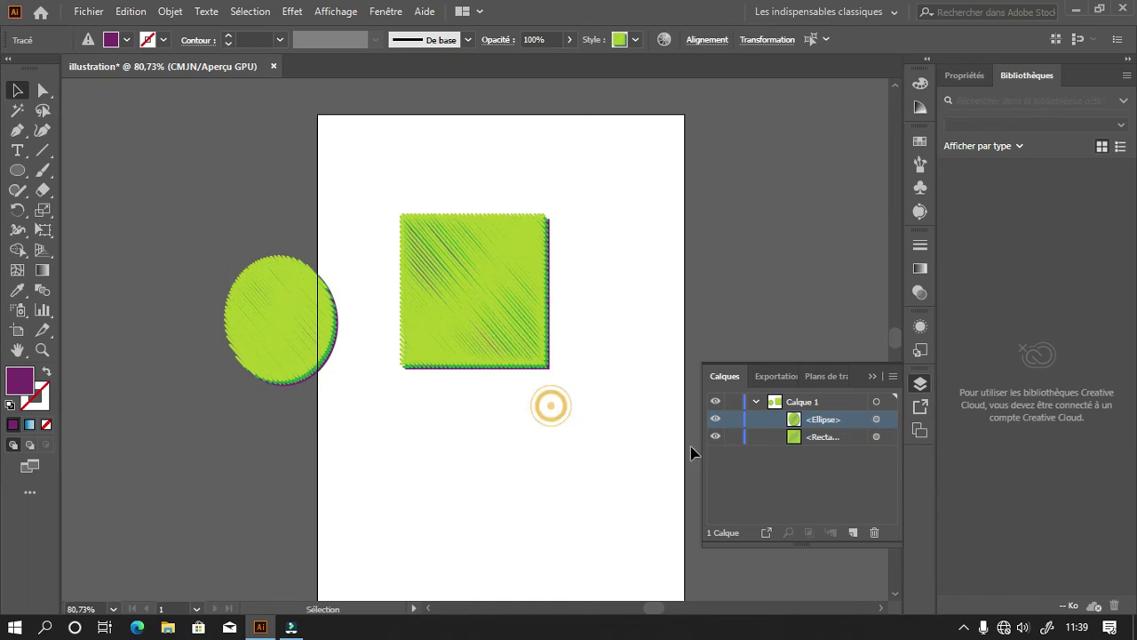
- Target the ellipse through its Calque 1 entry and move it up against the rectangle's left side
click(877, 421)
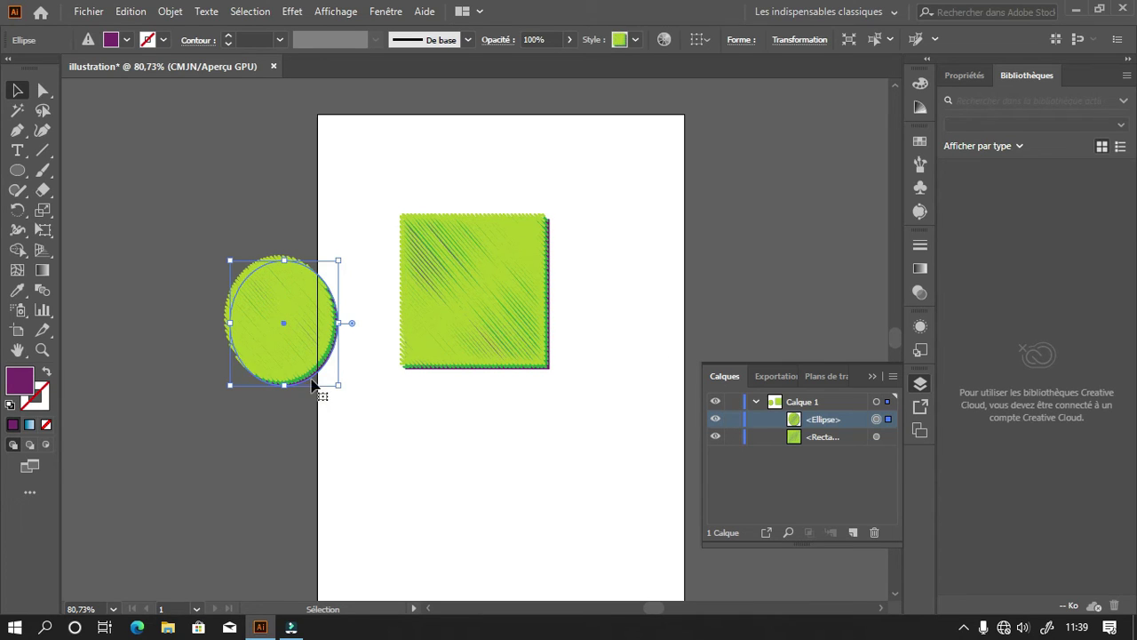
click(475, 286)
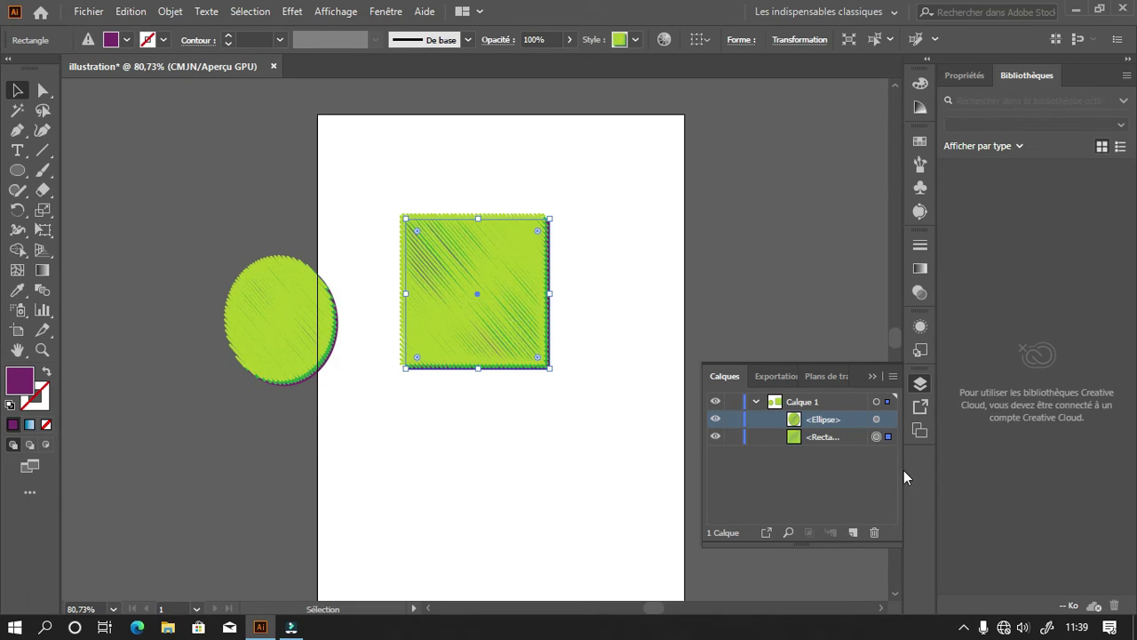
click(877, 420)
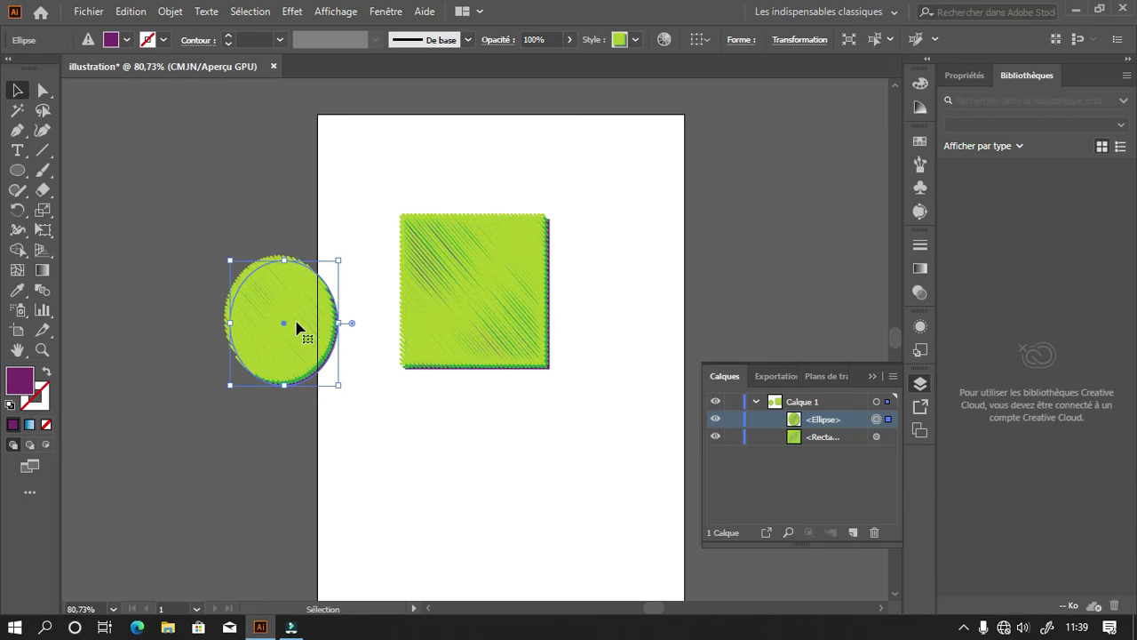
drag(284, 335, 342, 306)
- Reorder the contents of Calque 1 so that the rectangle is above the ellipse
mouse_move(810, 424)
mouse_down()
mouse_move(816, 450)
mouse_move(823, 442)
mouse_up()
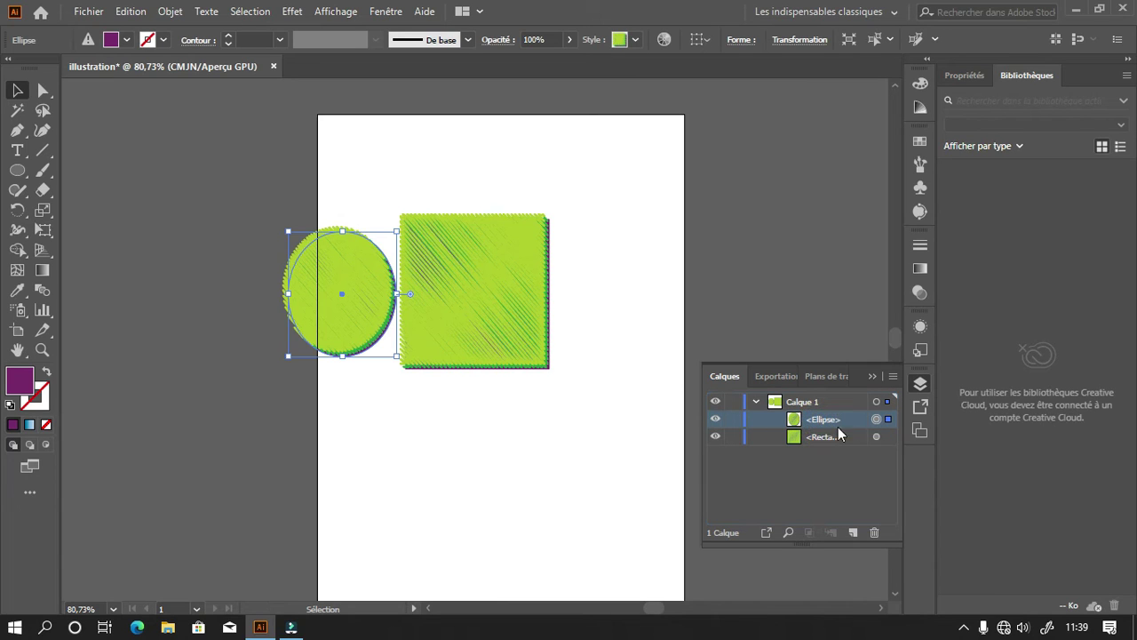
click(417, 374)
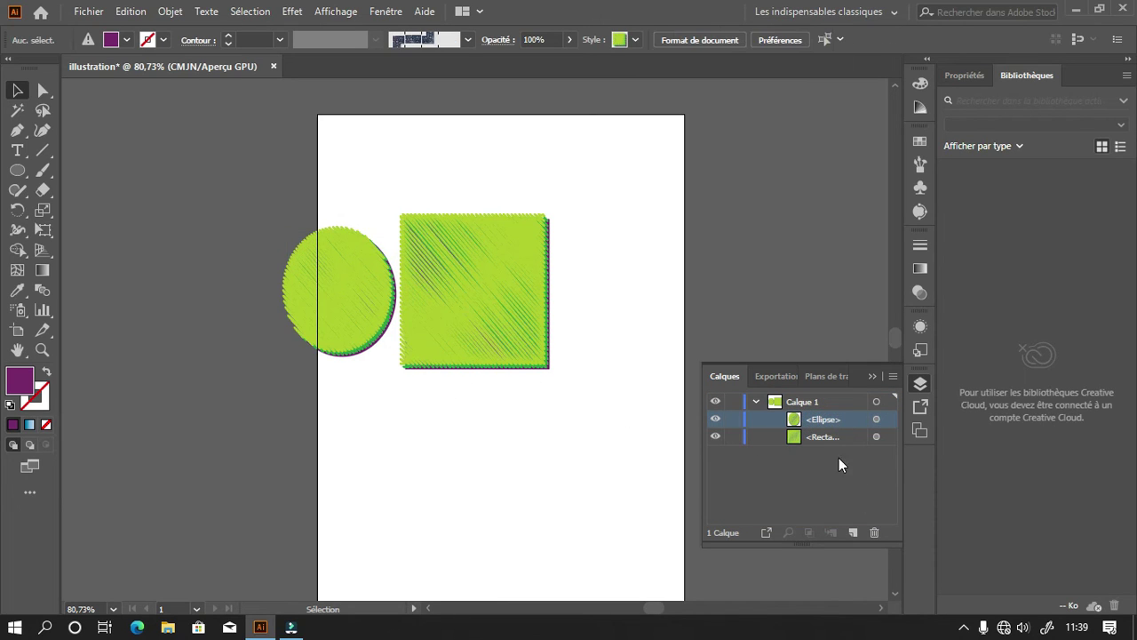
click(821, 438)
drag(809, 438, 816, 428)
- Try magenta and green swatches as the ellipse's fill colour
click(370, 308)
click(127, 39)
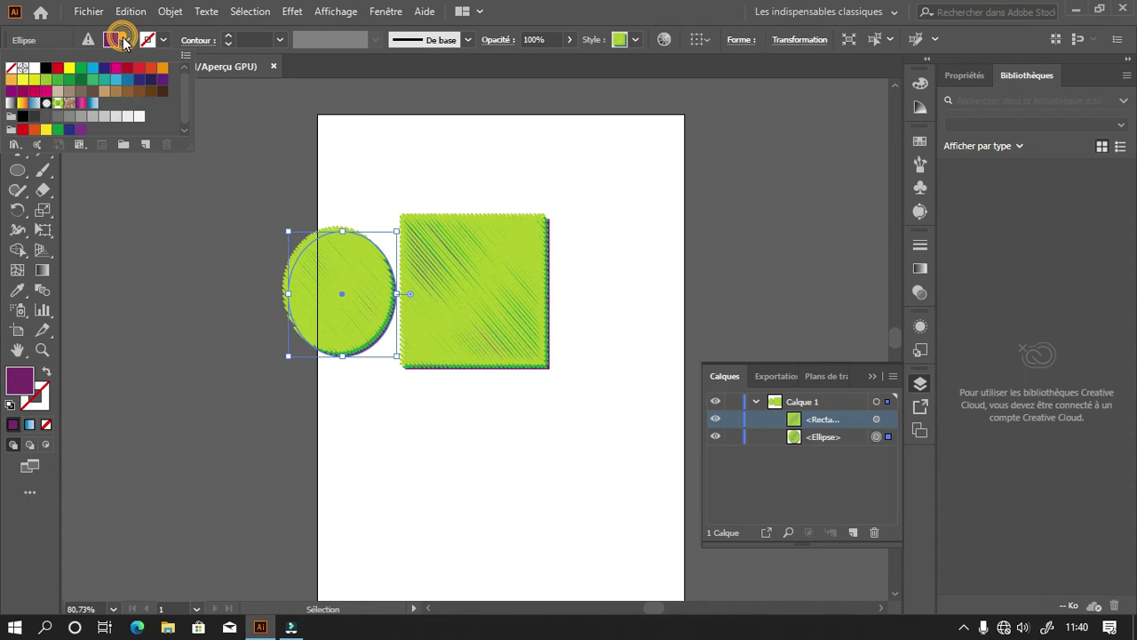
click(119, 69)
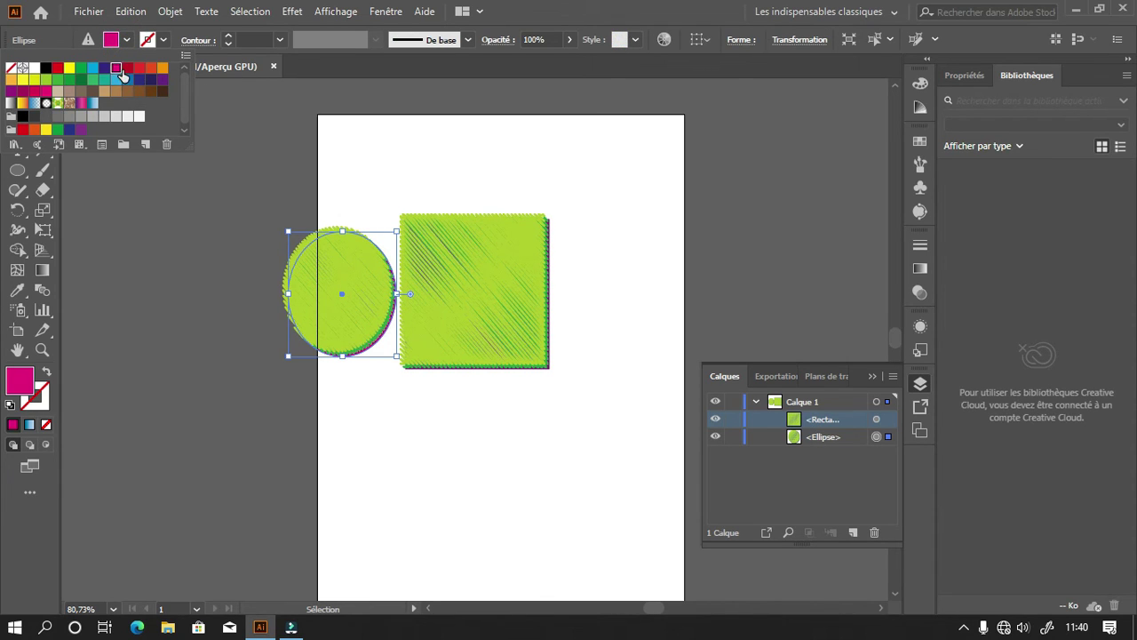
click(364, 273)
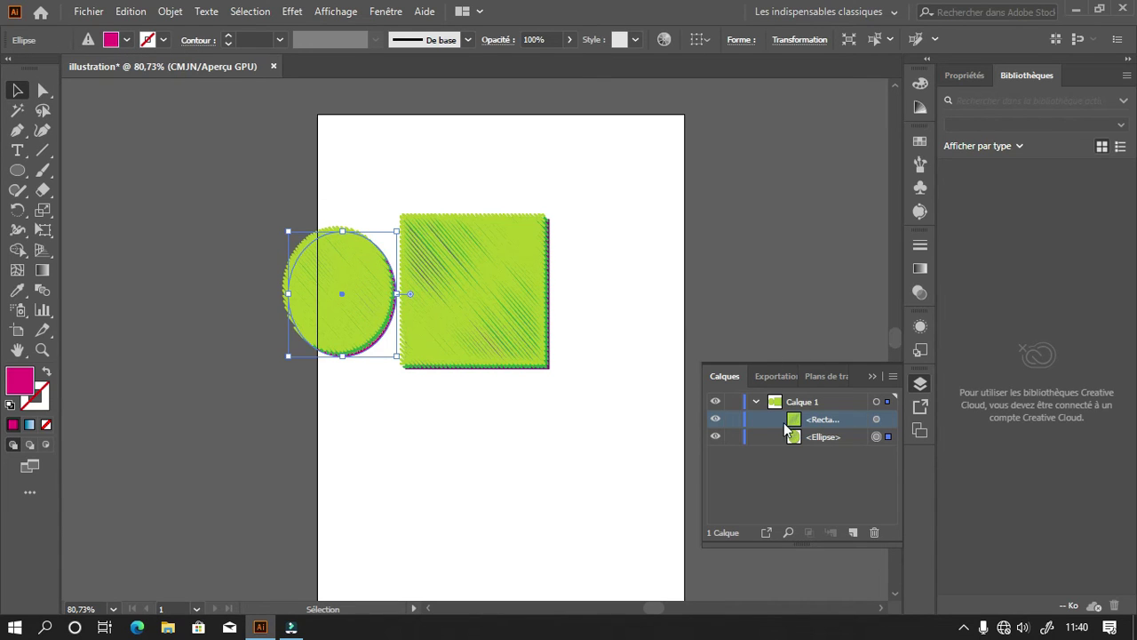
click(365, 302)
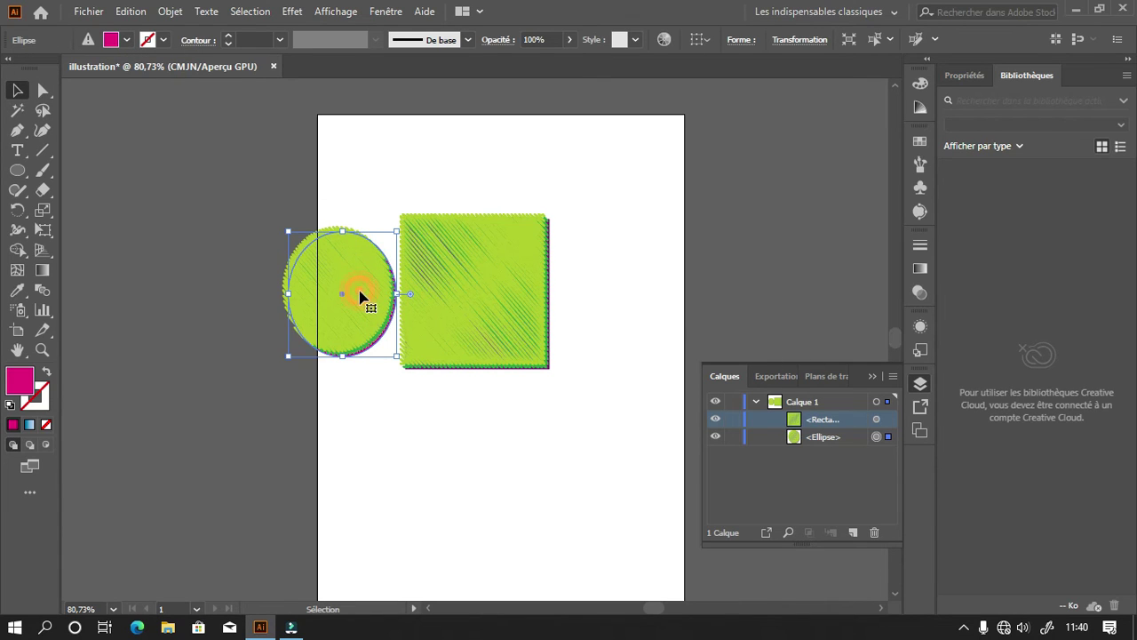
click(127, 41)
click(81, 68)
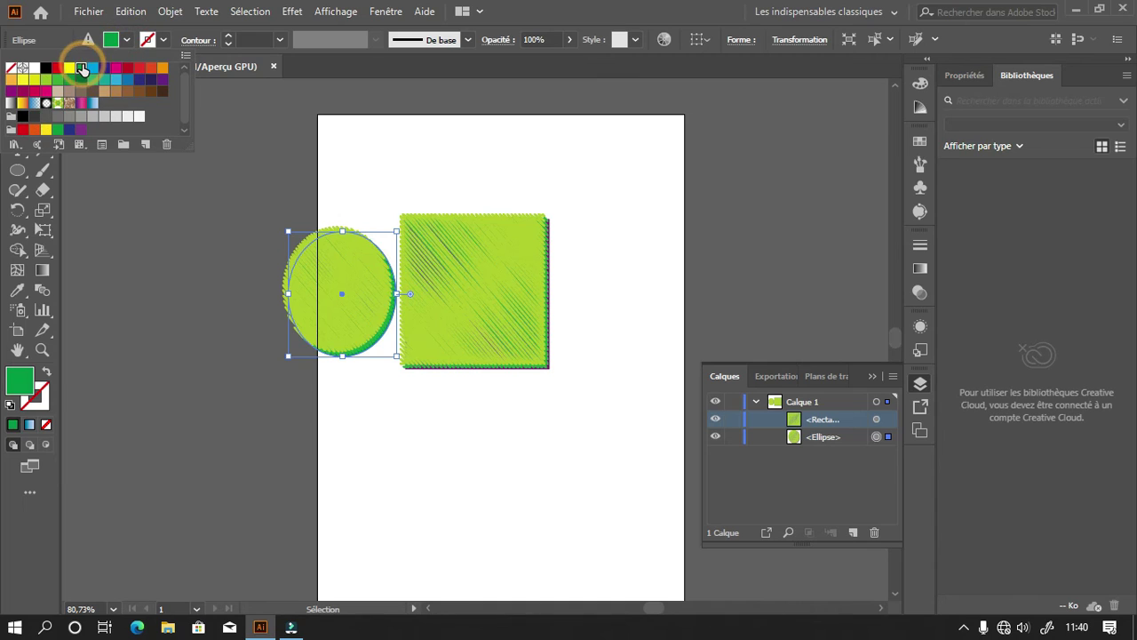
- Isolate the ellipse for editing and set its fill to the orange-red swatch
click(343, 252)
double_click(343, 253)
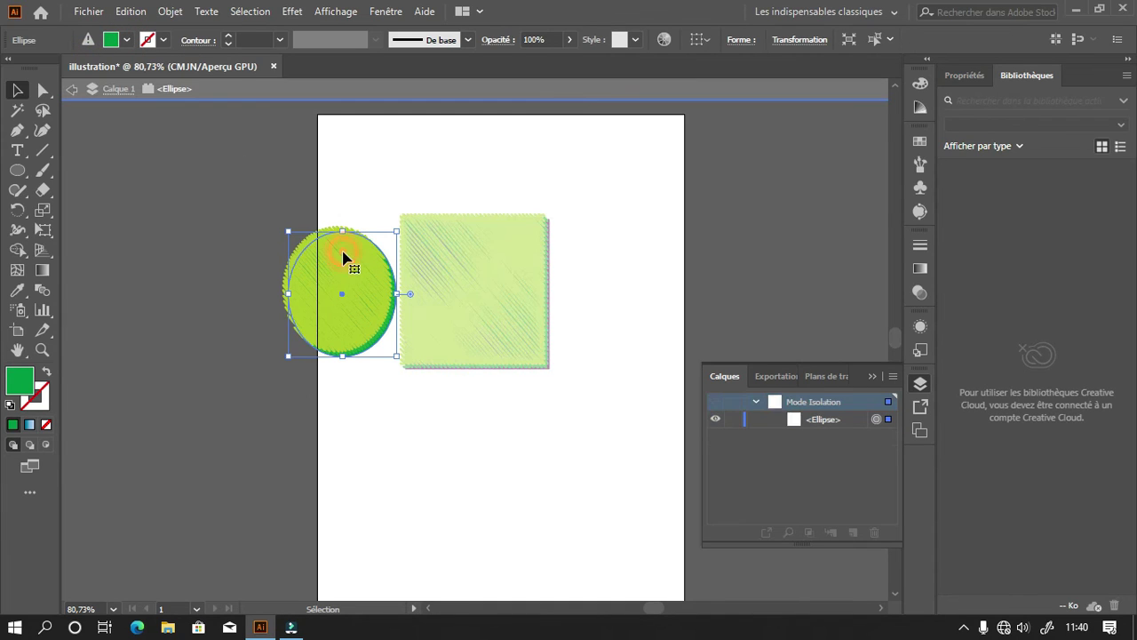
click(127, 40)
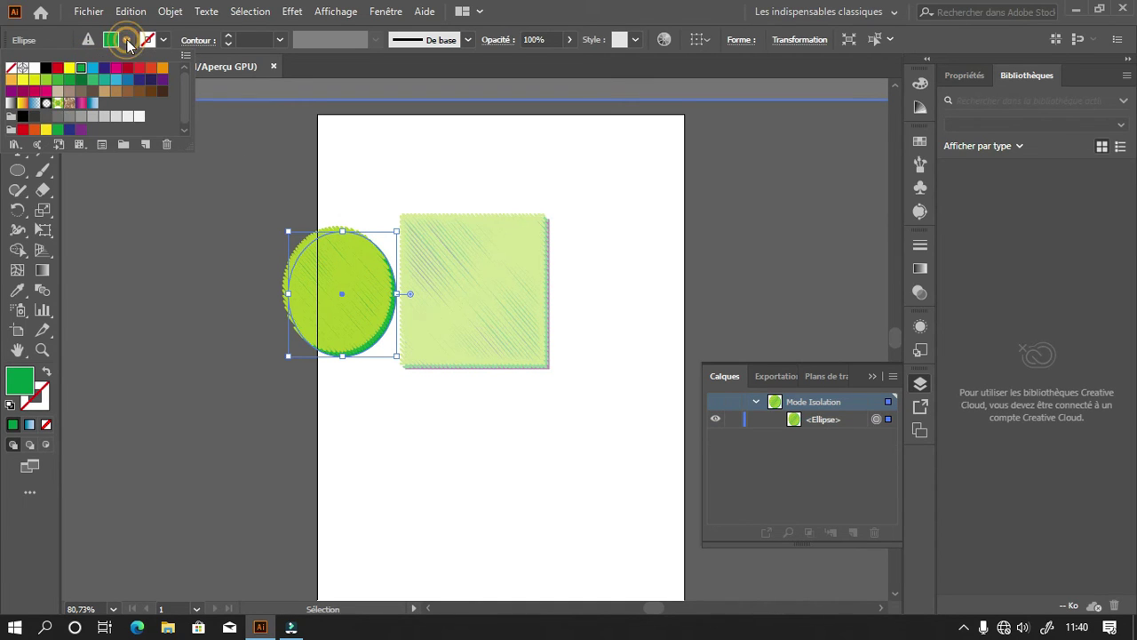
click(151, 68)
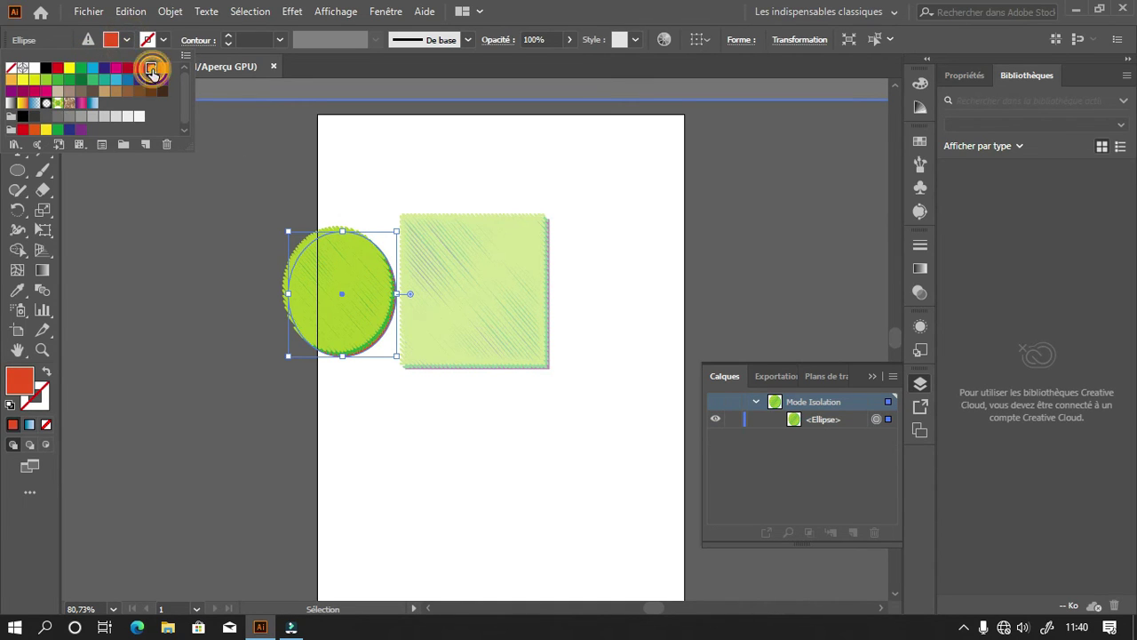
- Fill the ellipse with the blue gradient and show its appearance attributes
click(338, 240)
click(323, 172)
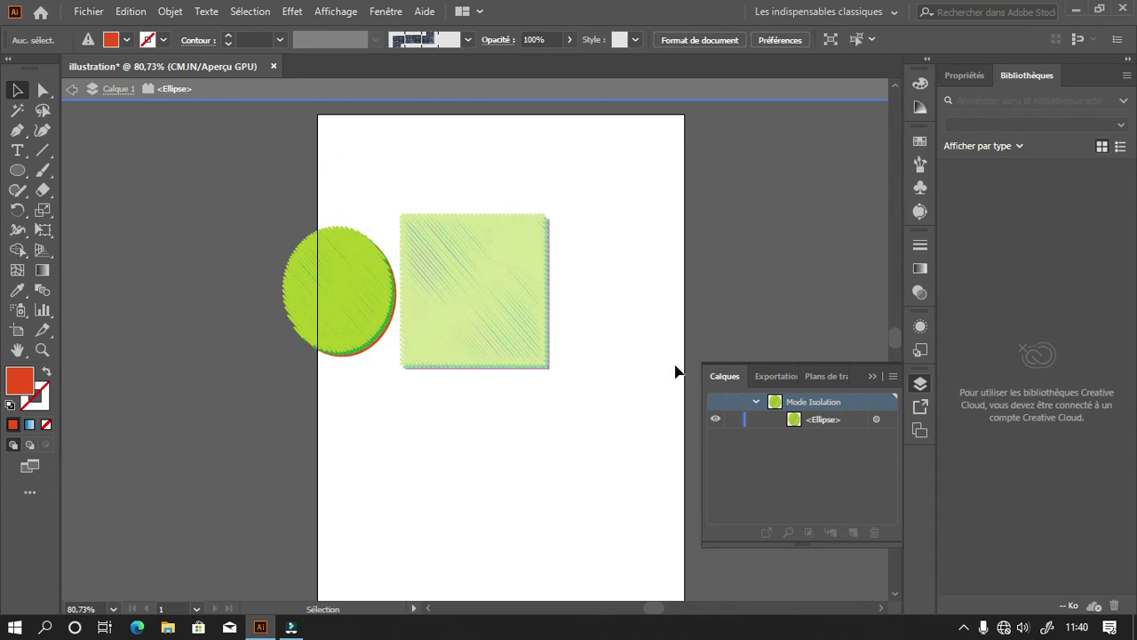
click(355, 285)
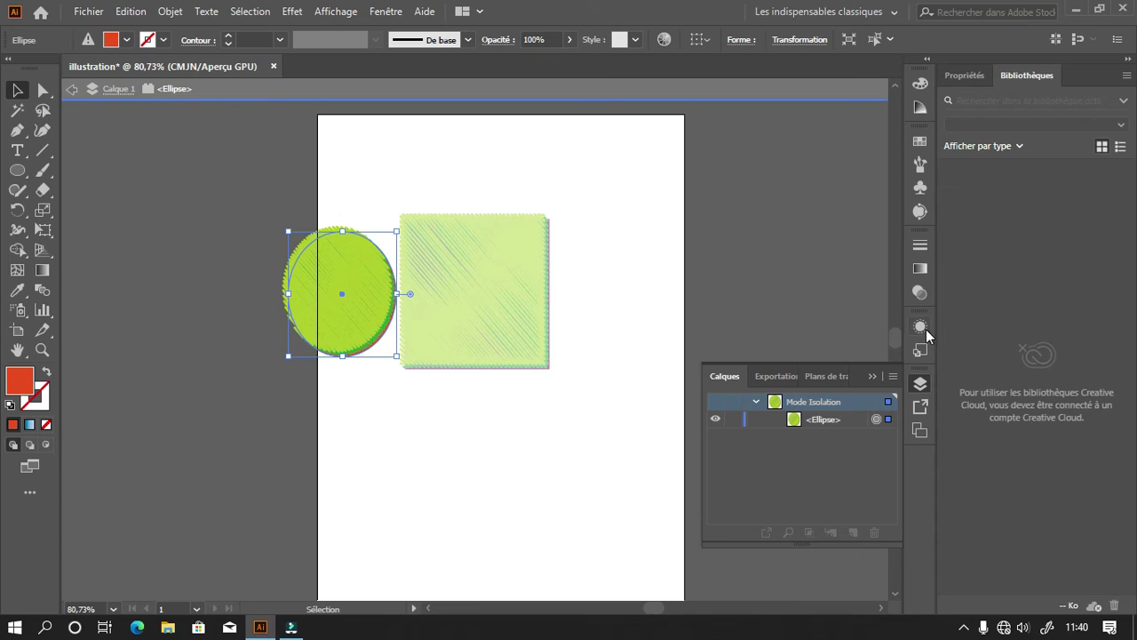
click(924, 268)
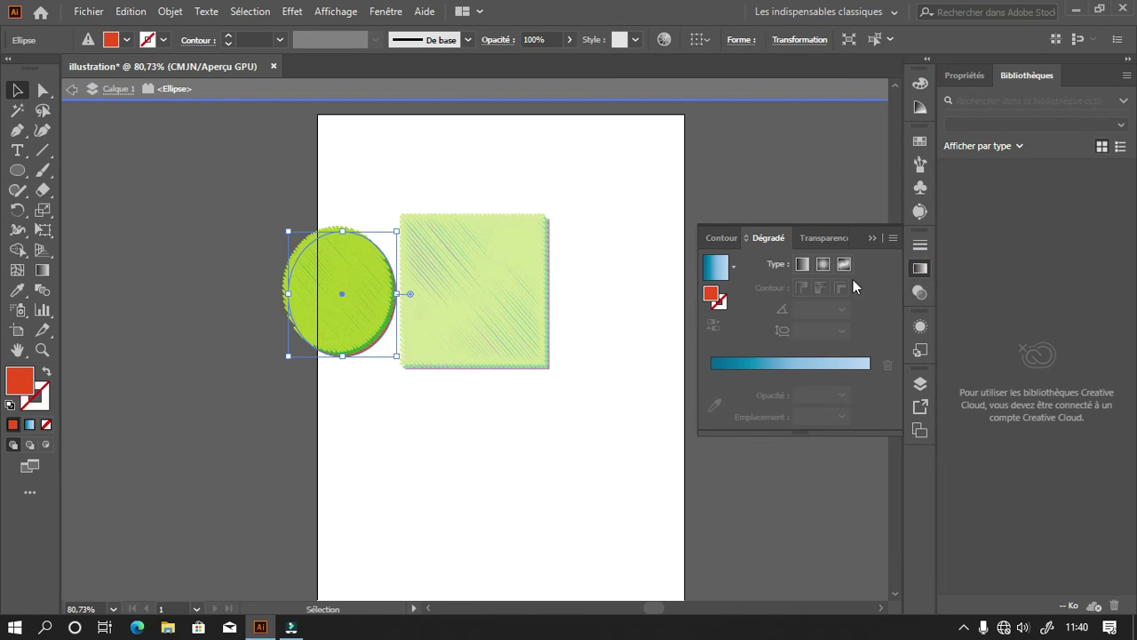
click(720, 270)
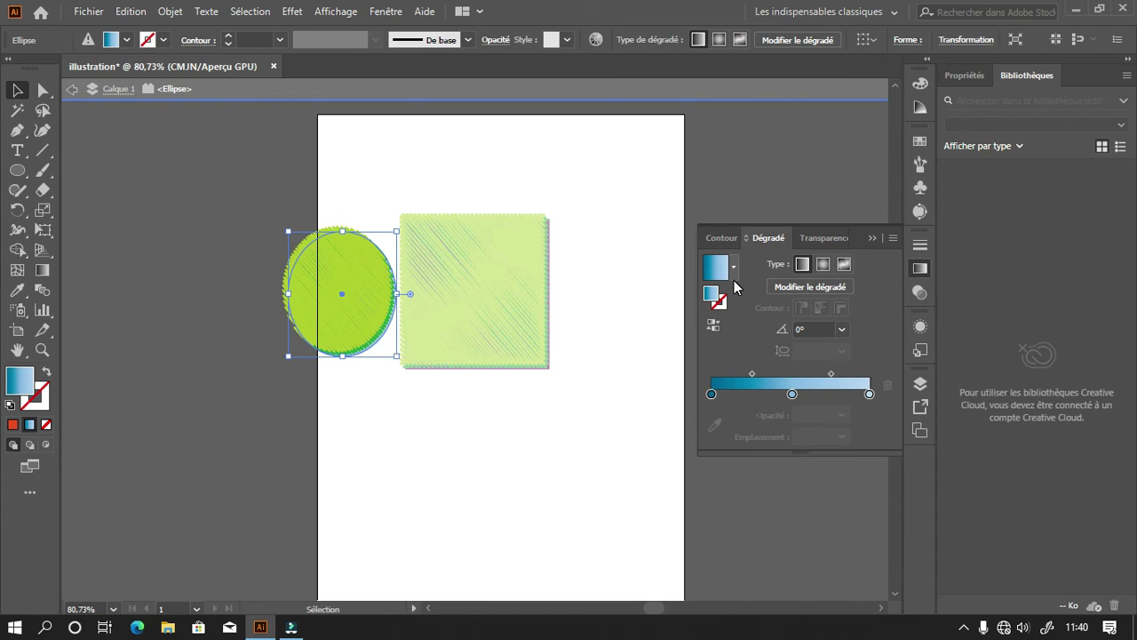
click(920, 326)
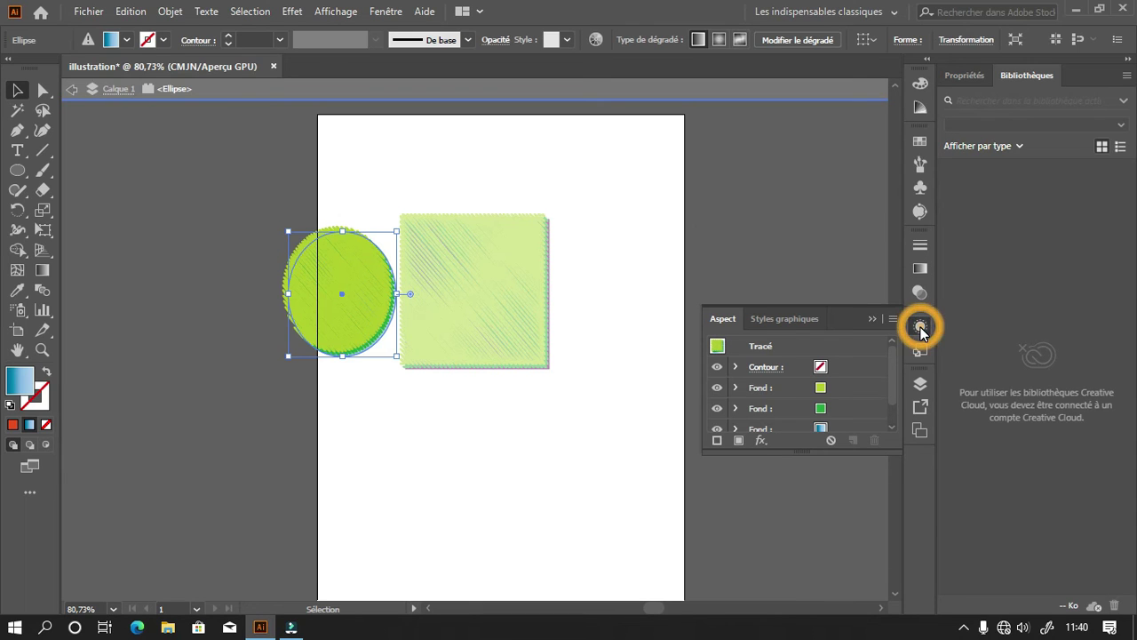
- Delete the textured ellipse and leave isolation mode
click(394, 300)
click(347, 292)
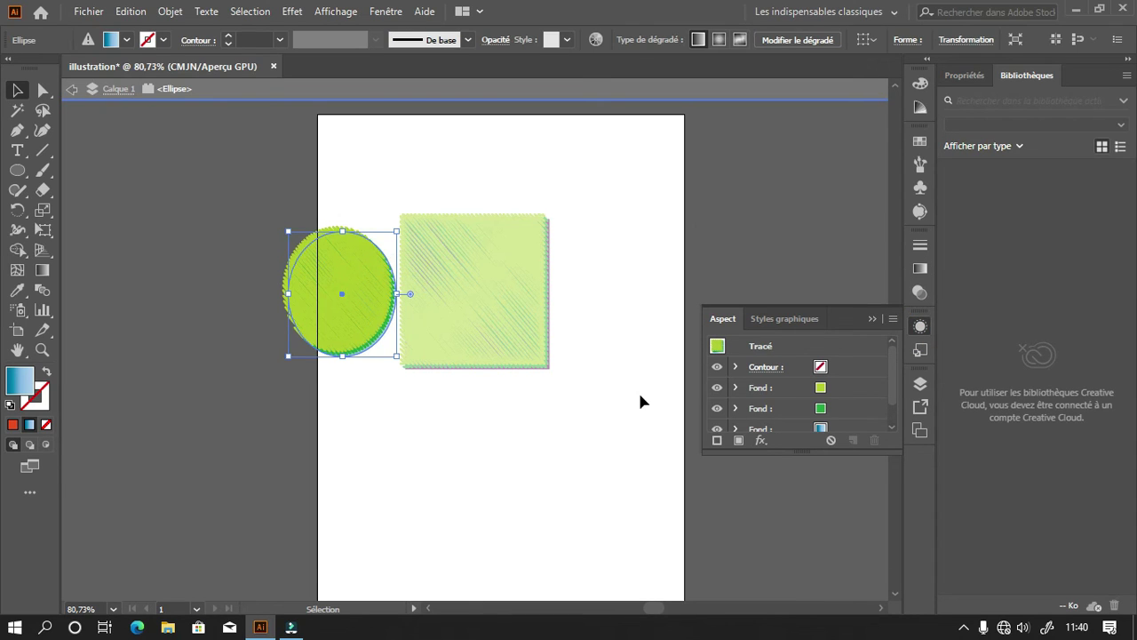
key(Delete)
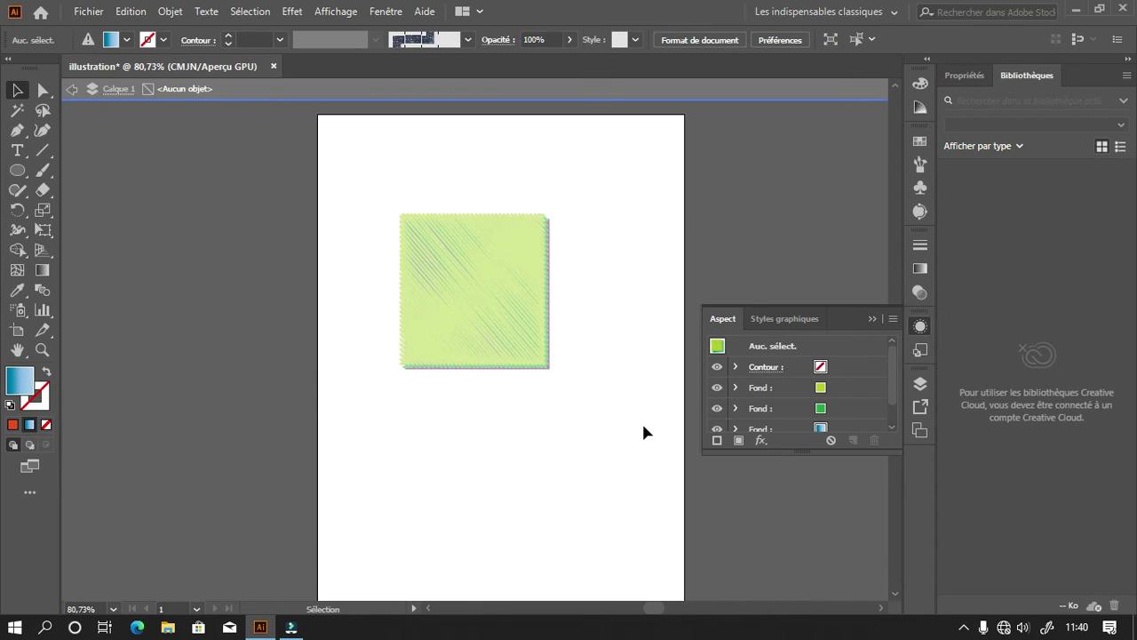
click(643, 419)
click(754, 256)
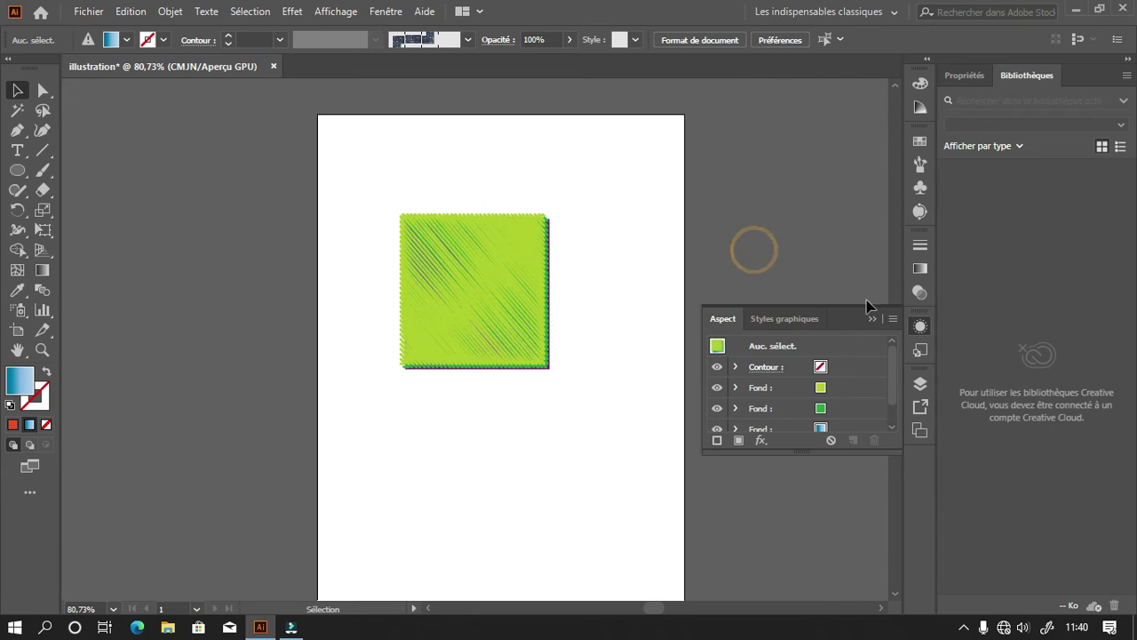
- Draw a tall ellipse across the artboard's left edge, below and to the left of the green rectangle
click(919, 381)
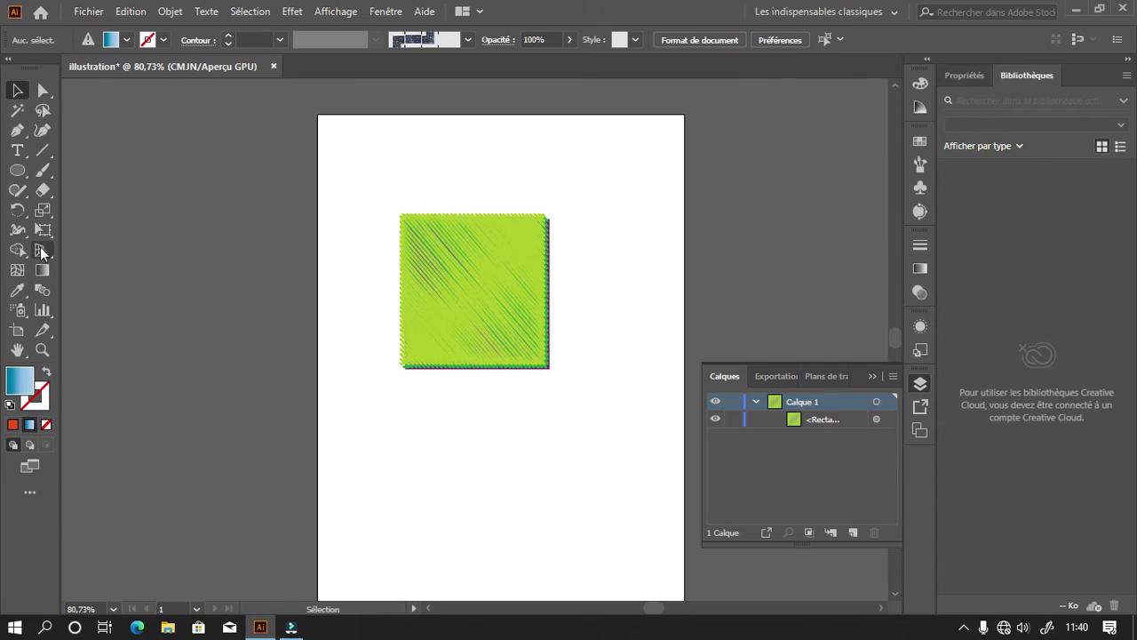
click(18, 170)
drag(270, 279, 388, 444)
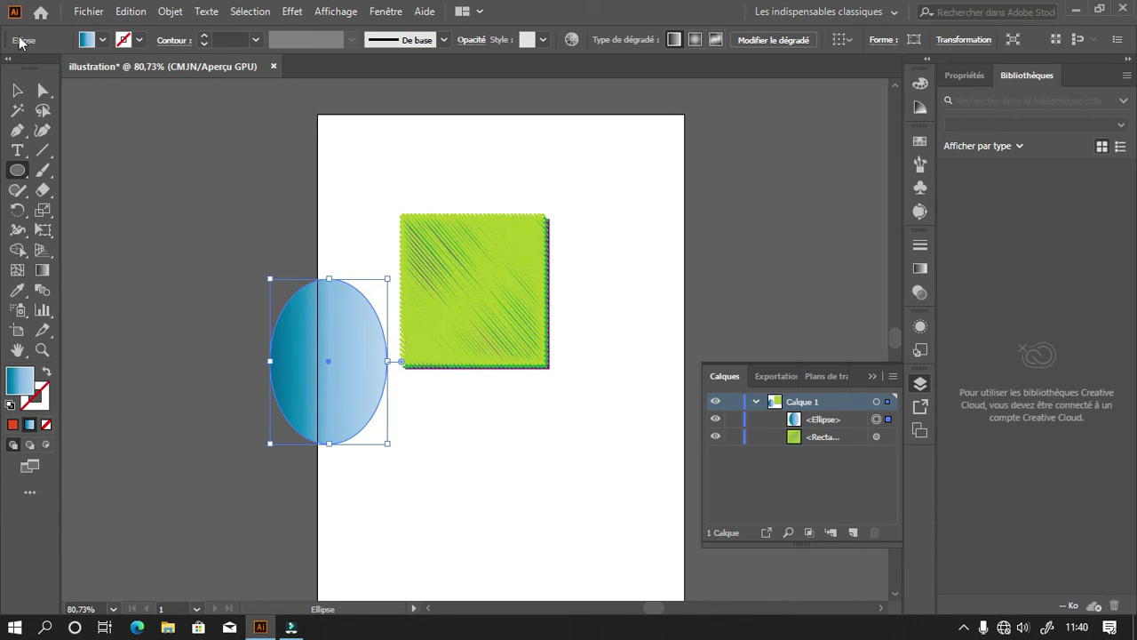
- Set the new ellipse's fill to the red swatch and deselect it
click(17, 90)
click(102, 40)
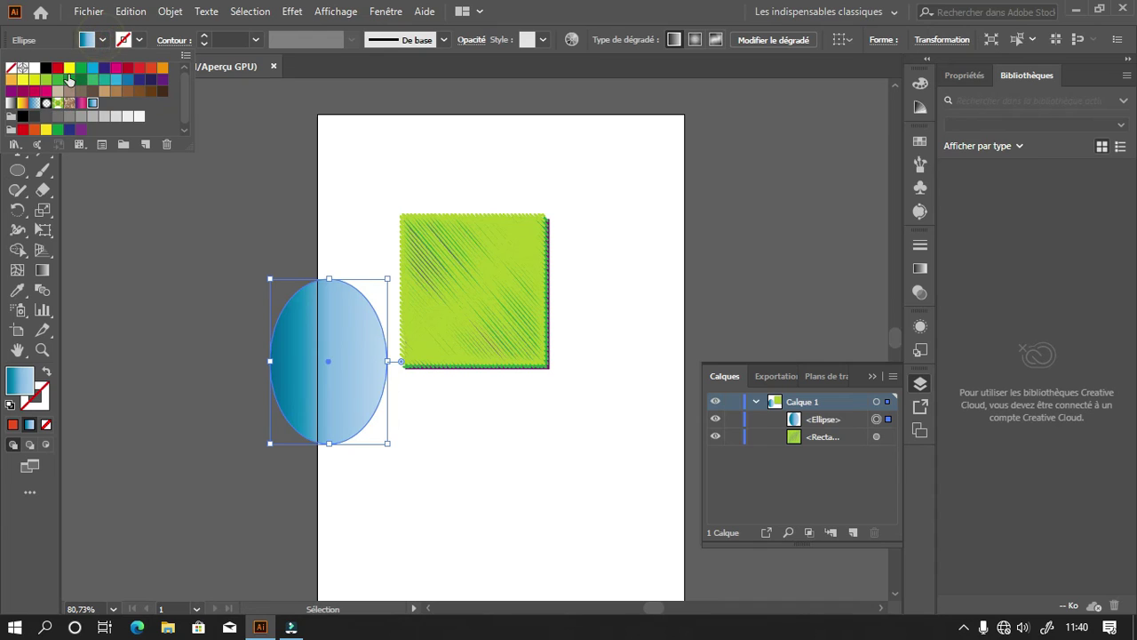
click(56, 67)
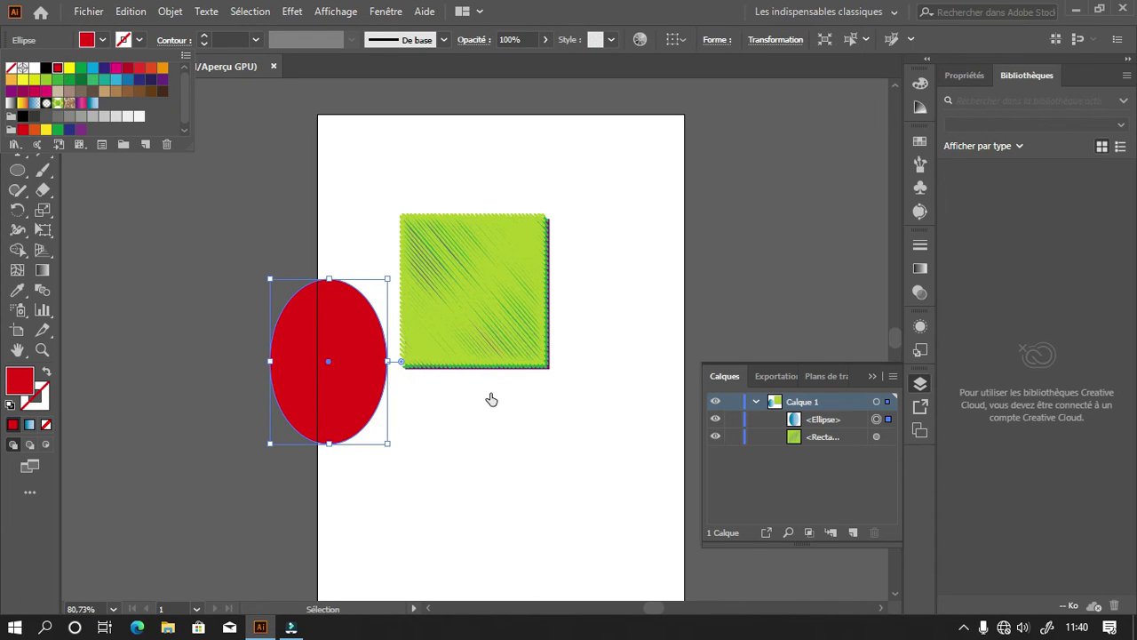
click(431, 400)
click(587, 464)
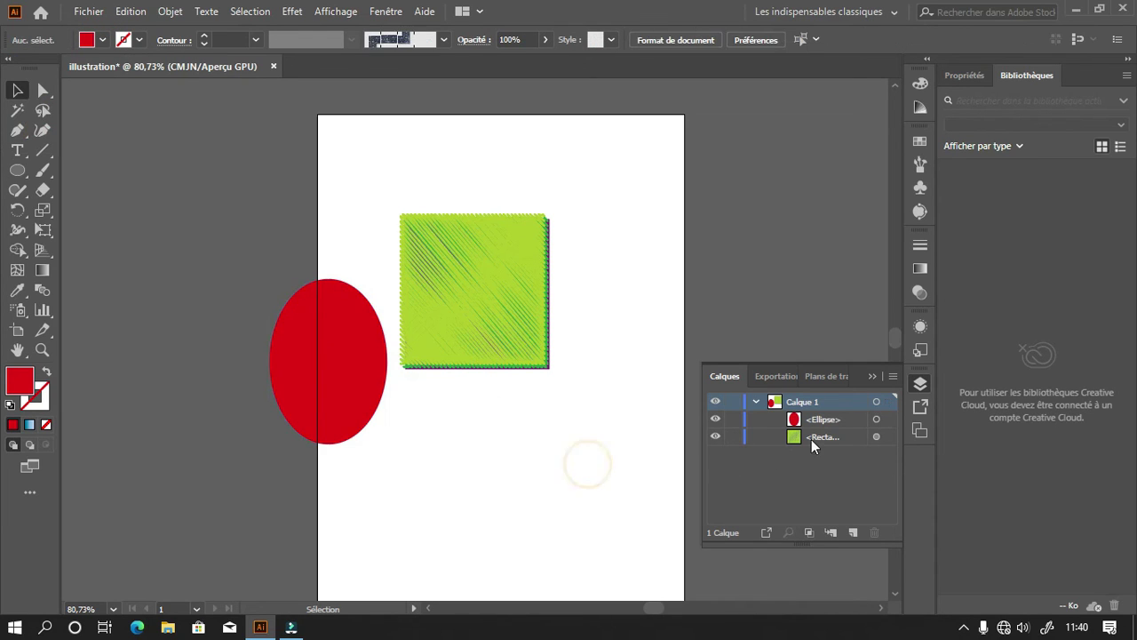
- Put the ellipse below the rectangle in Calque 1 and move the rectangle over the ellipse
click(810, 420)
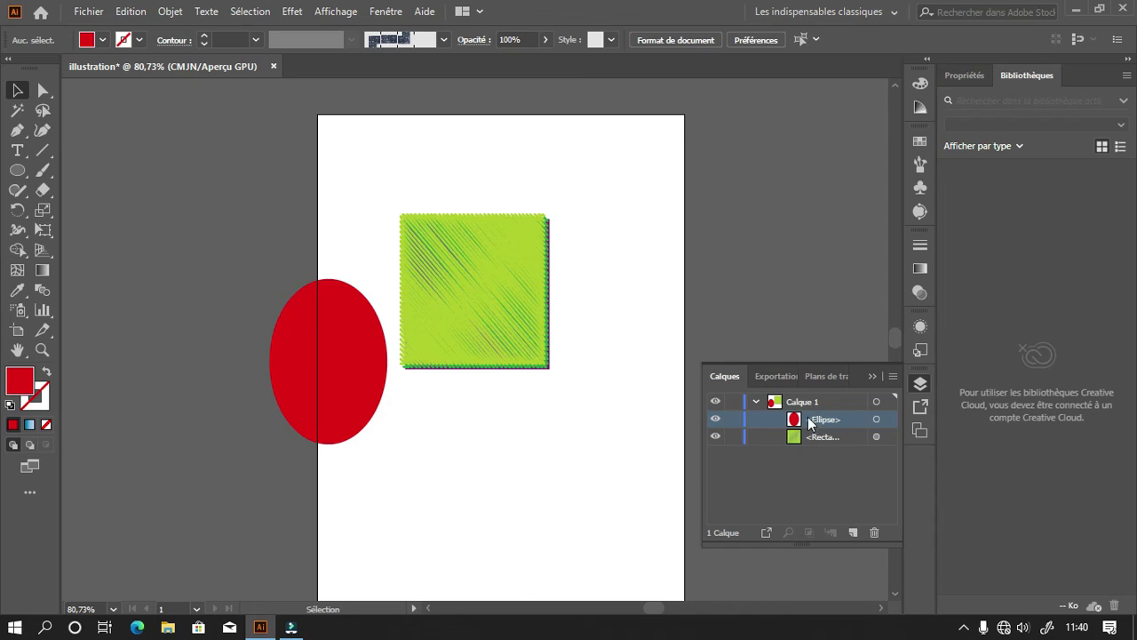
drag(816, 423, 815, 444)
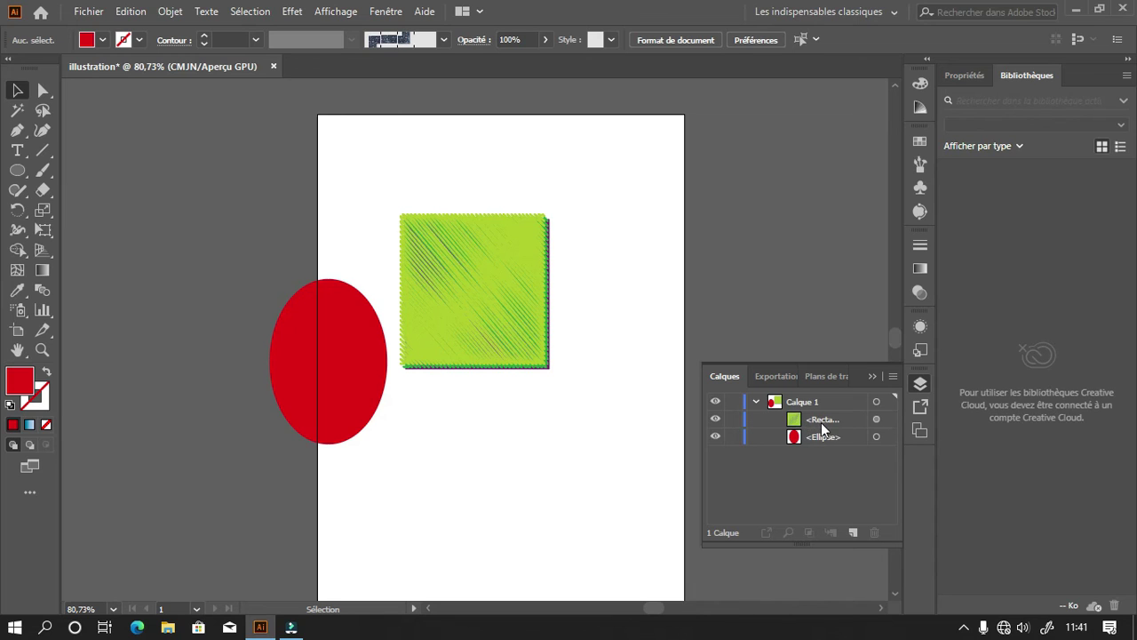
click(480, 297)
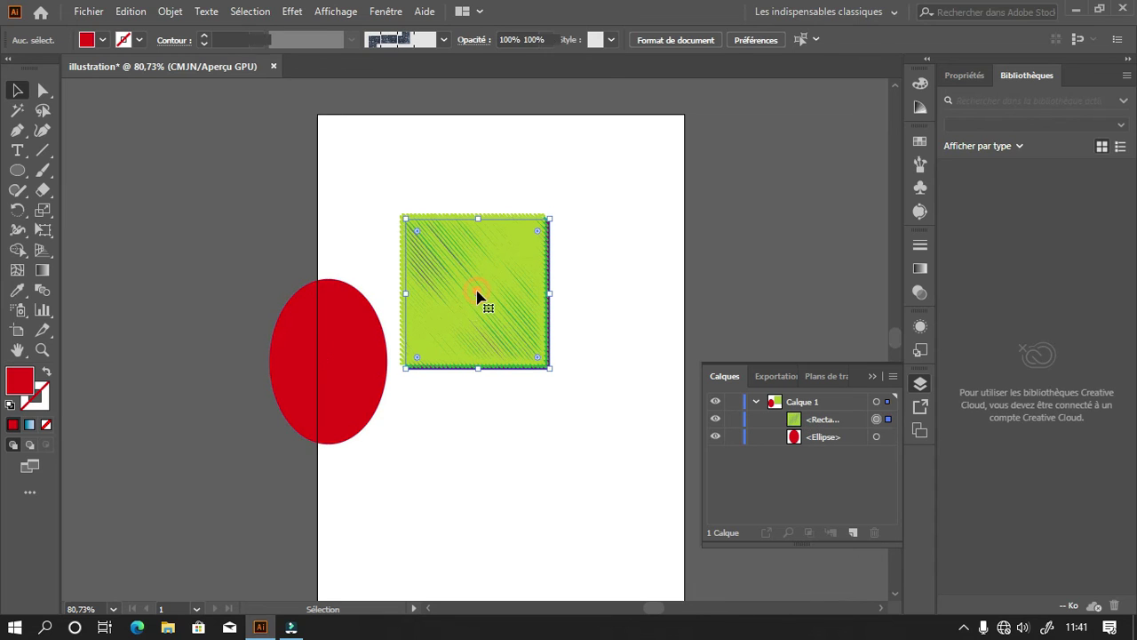
drag(527, 308, 363, 402)
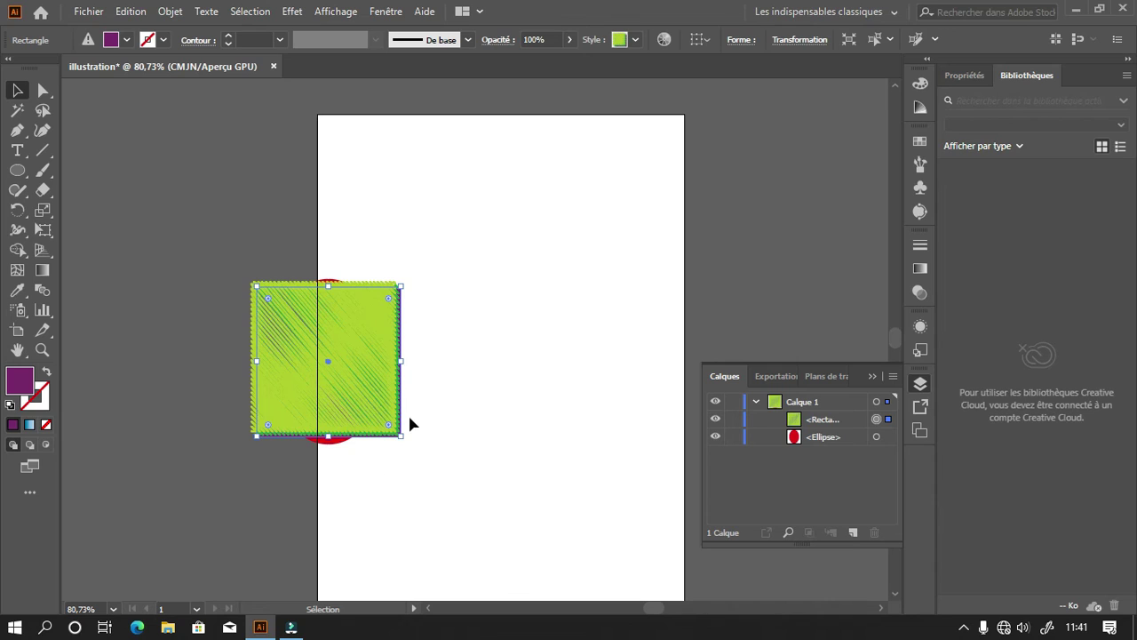
- Reorder Calque 1 so that the red ellipse is above the rectangle
click(814, 442)
drag(817, 442, 811, 412)
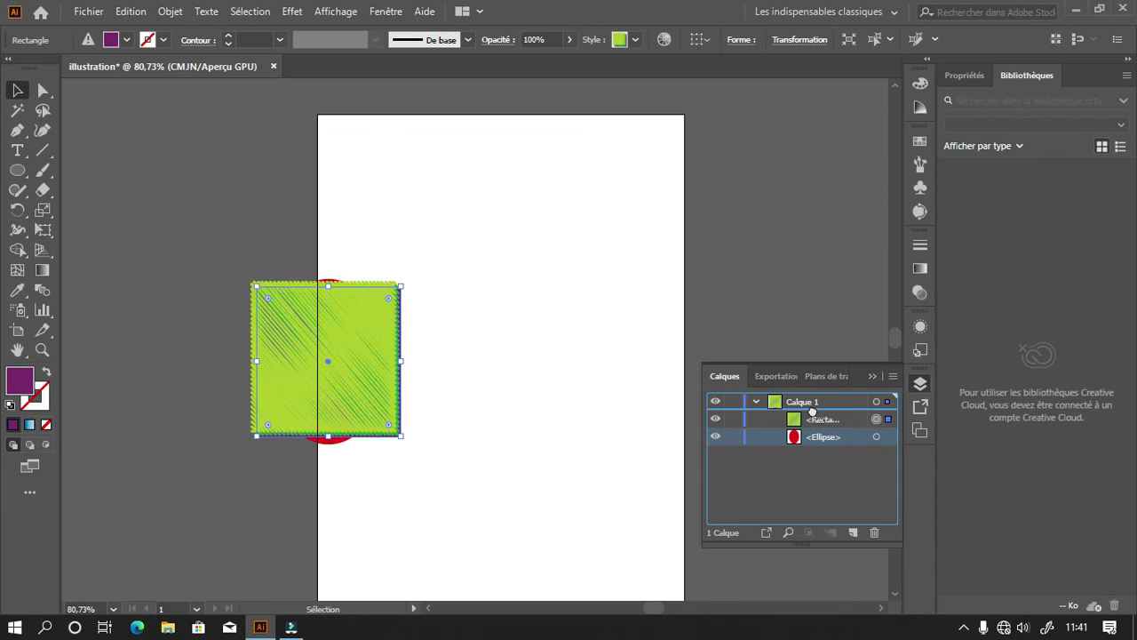
drag(811, 412, 815, 417)
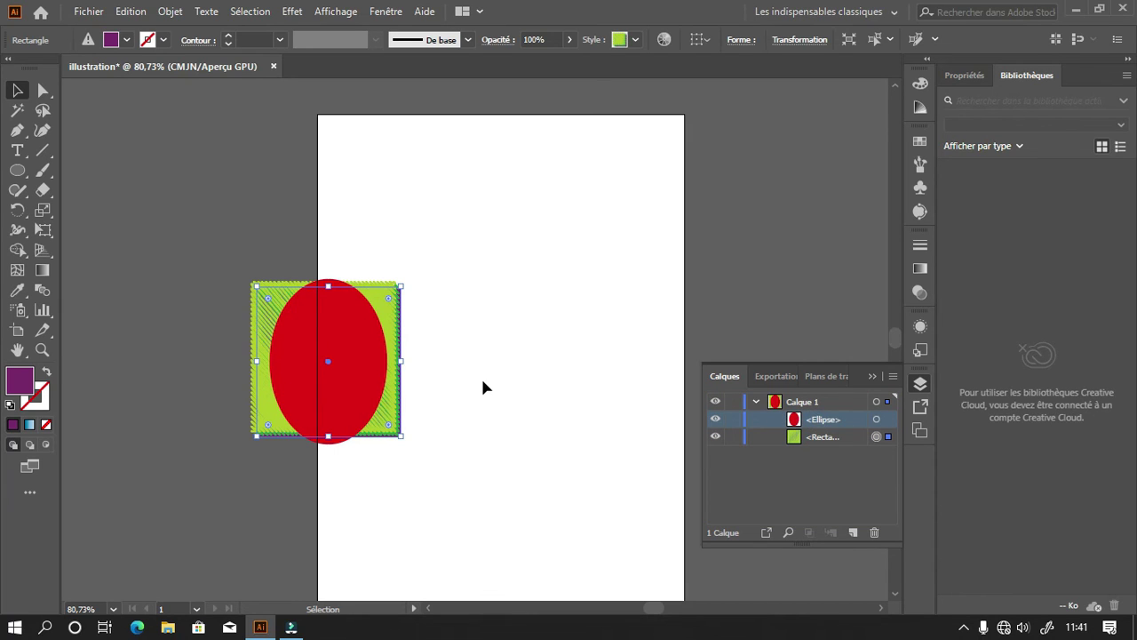
- Shrink the red ellipse to fit inside the green rectangle and centre it there
click(368, 475)
click(350, 403)
drag(391, 450, 373, 396)
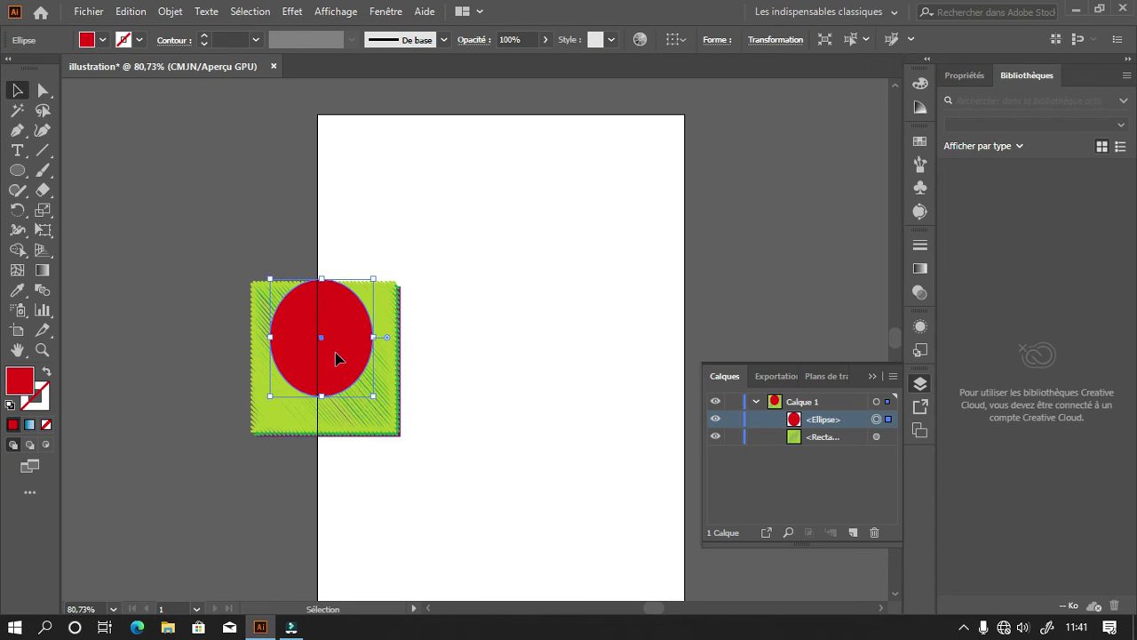
drag(336, 358, 344, 378)
click(525, 329)
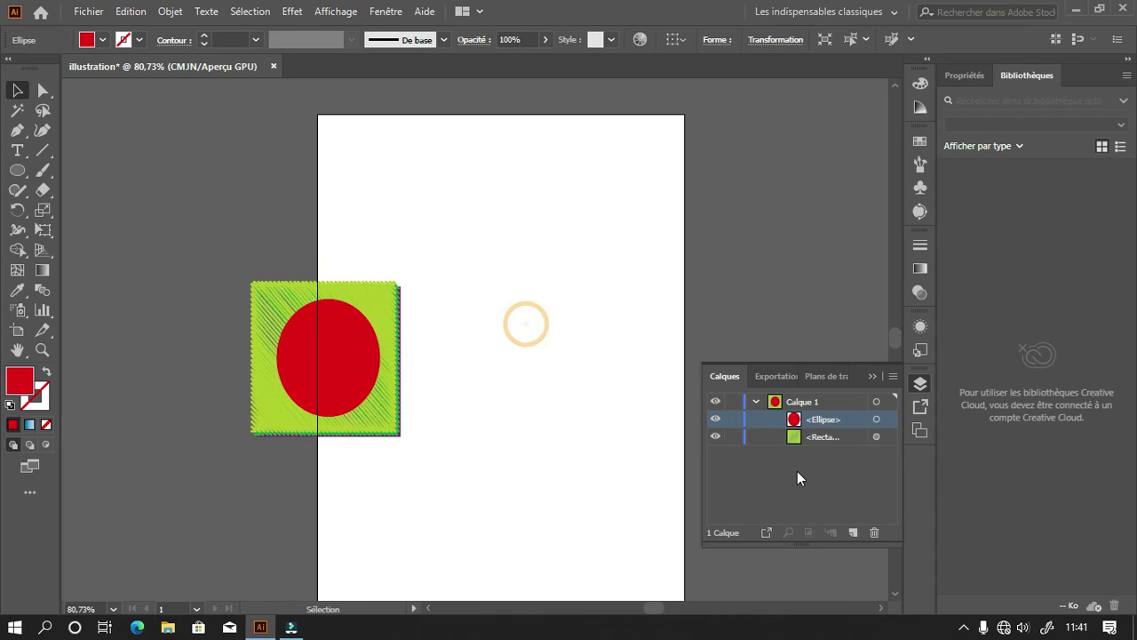
- Put the rectangle back above the ellipse in Calque 1 and shift it slightly down and to the left
click(820, 436)
drag(820, 436, 819, 412)
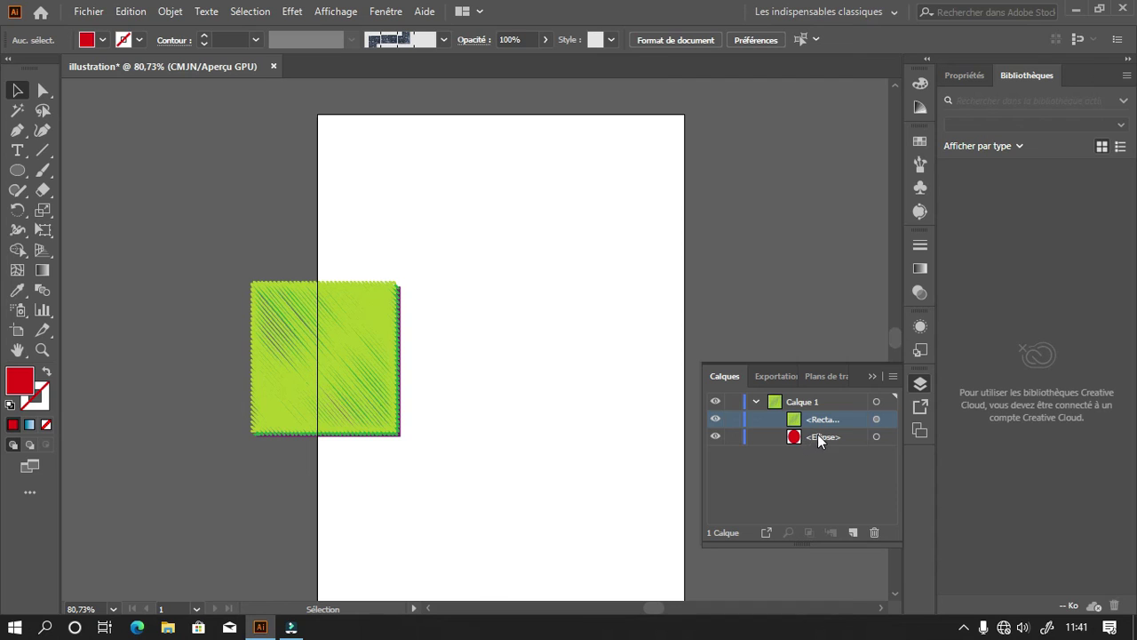
click(347, 355)
mouse_move(359, 382)
mouse_down()
mouse_move(411, 382)
mouse_move(348, 389)
mouse_up()
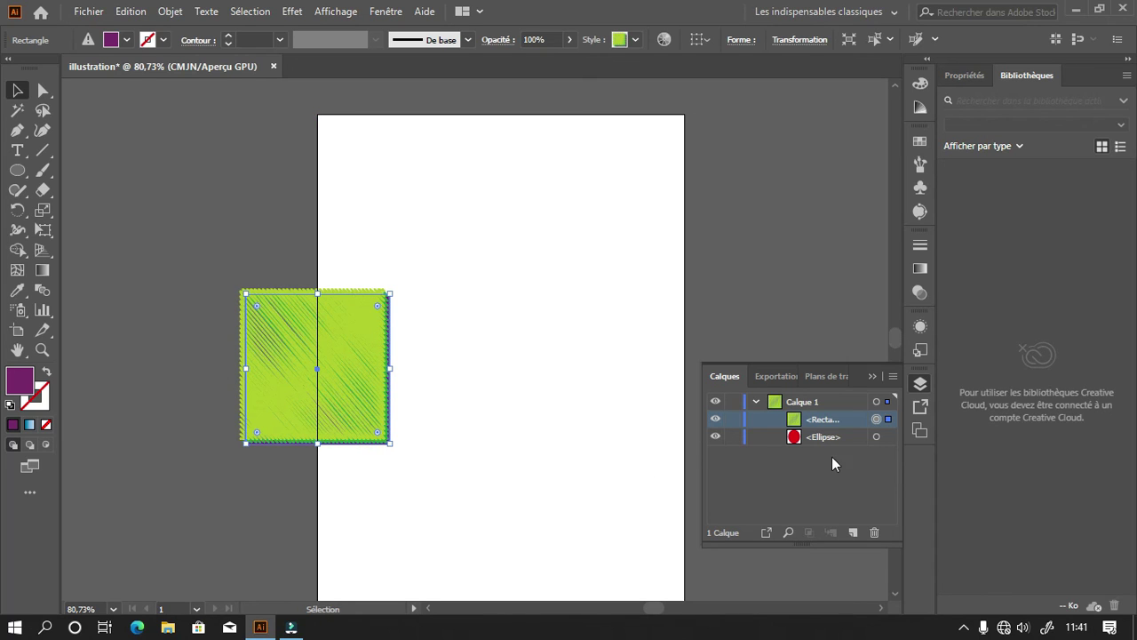
- Target the hidden ellipse through its Calque 1 entry and move it out to the rectangle's right side
click(877, 436)
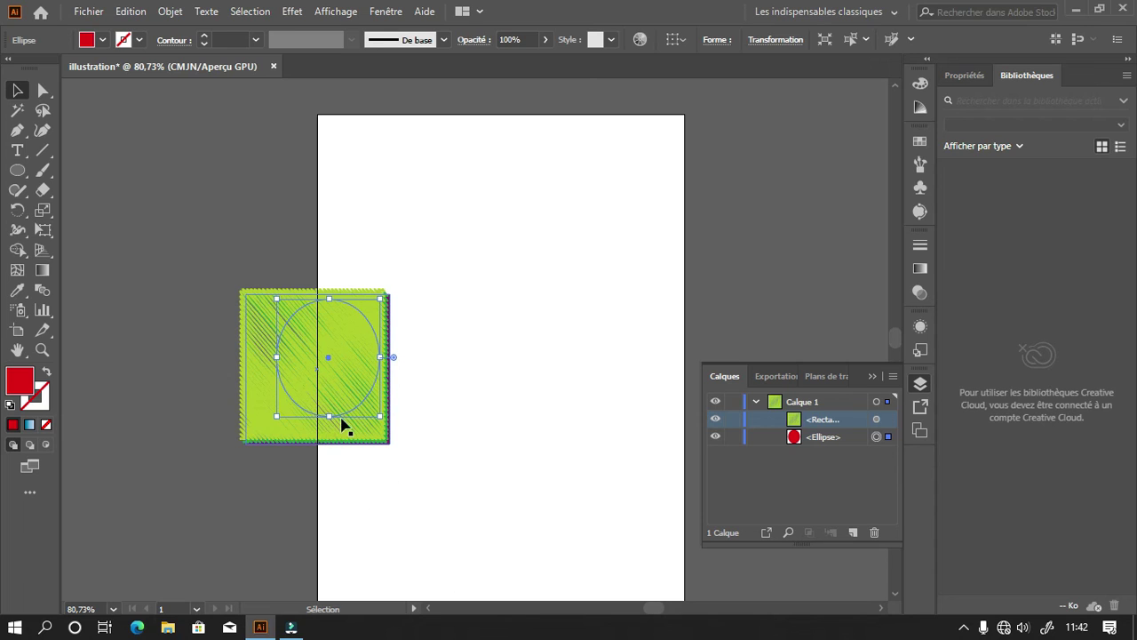
drag(351, 417, 494, 411)
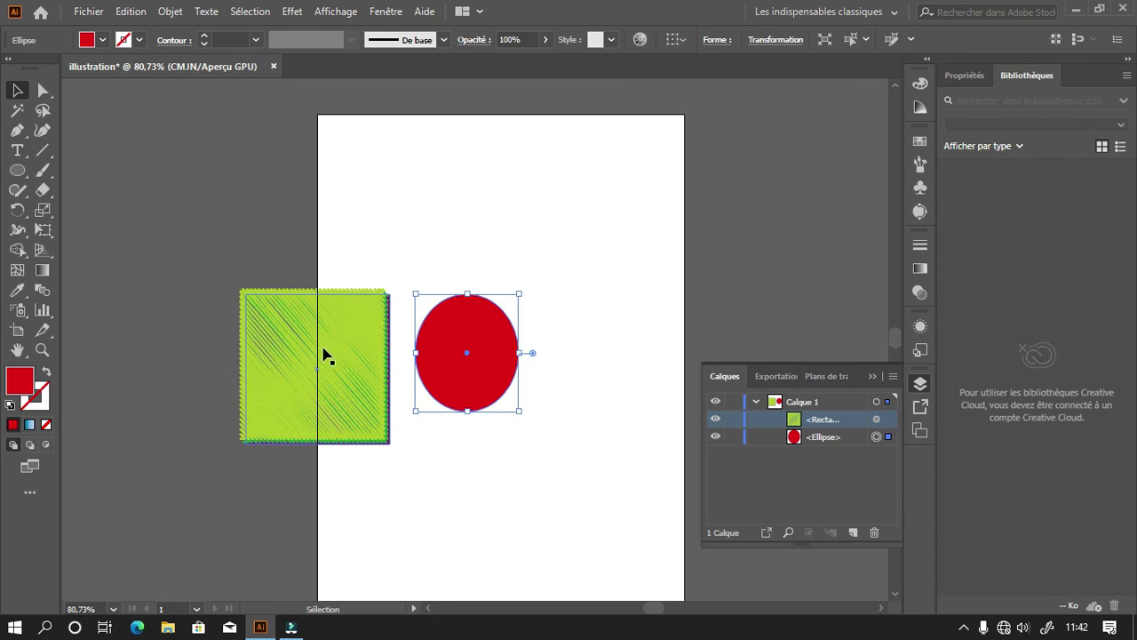
- Arrange both shapes on the artboard, with the rectangle in the upper half and the ellipse beneath it
drag(322, 378, 471, 364)
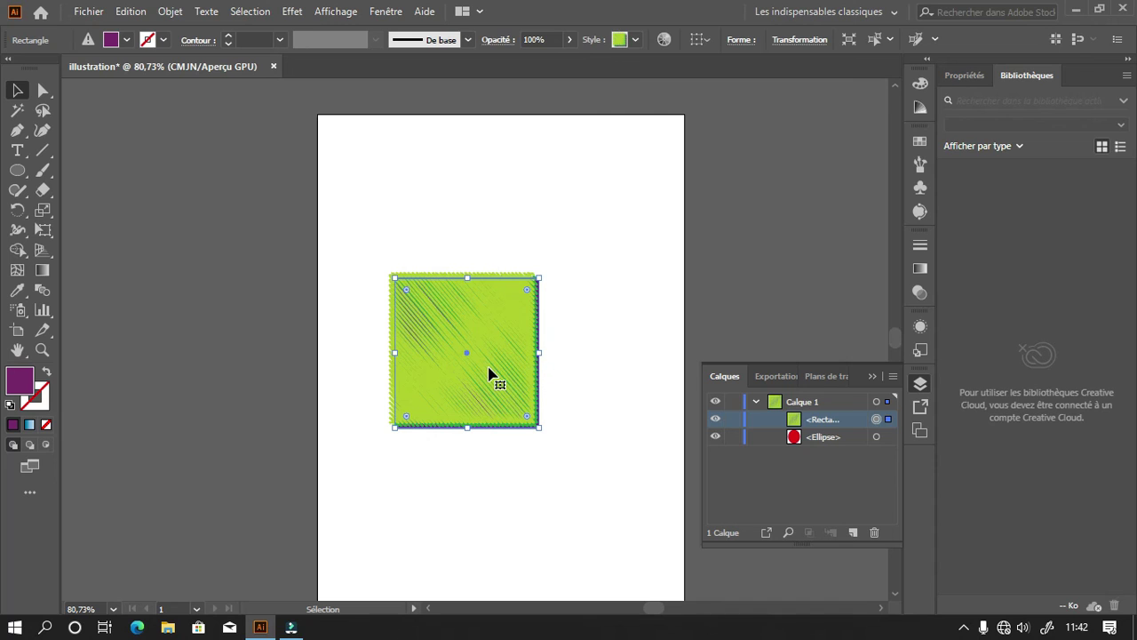
drag(494, 353, 516, 258)
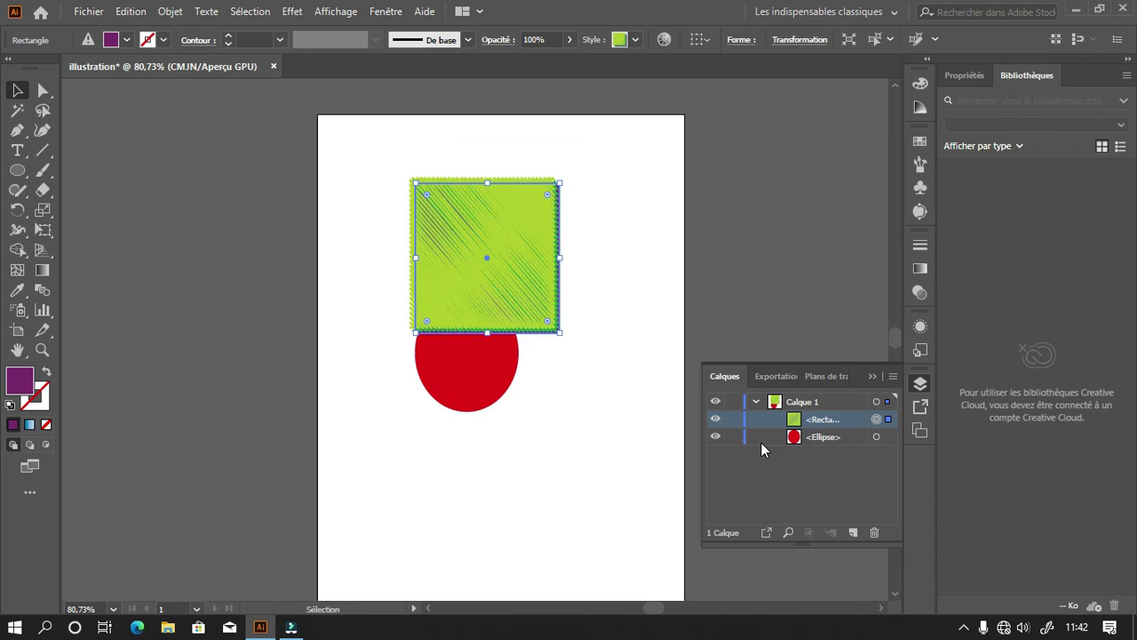
drag(517, 398, 551, 456)
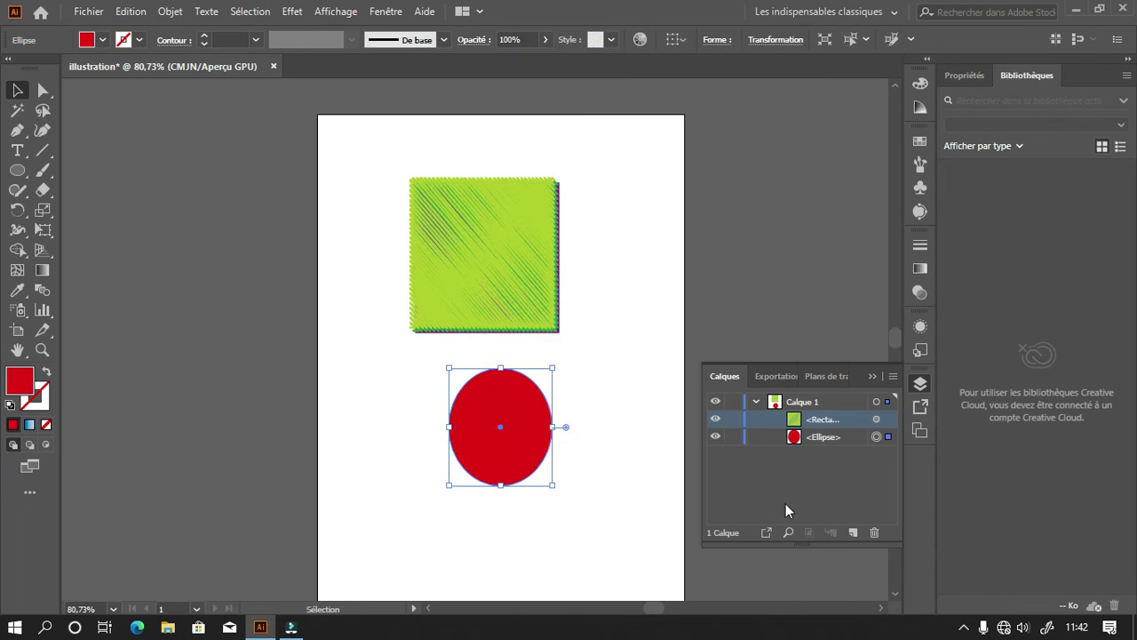
- Delete the green rectangle from the artboard and undo the deletion
click(510, 288)
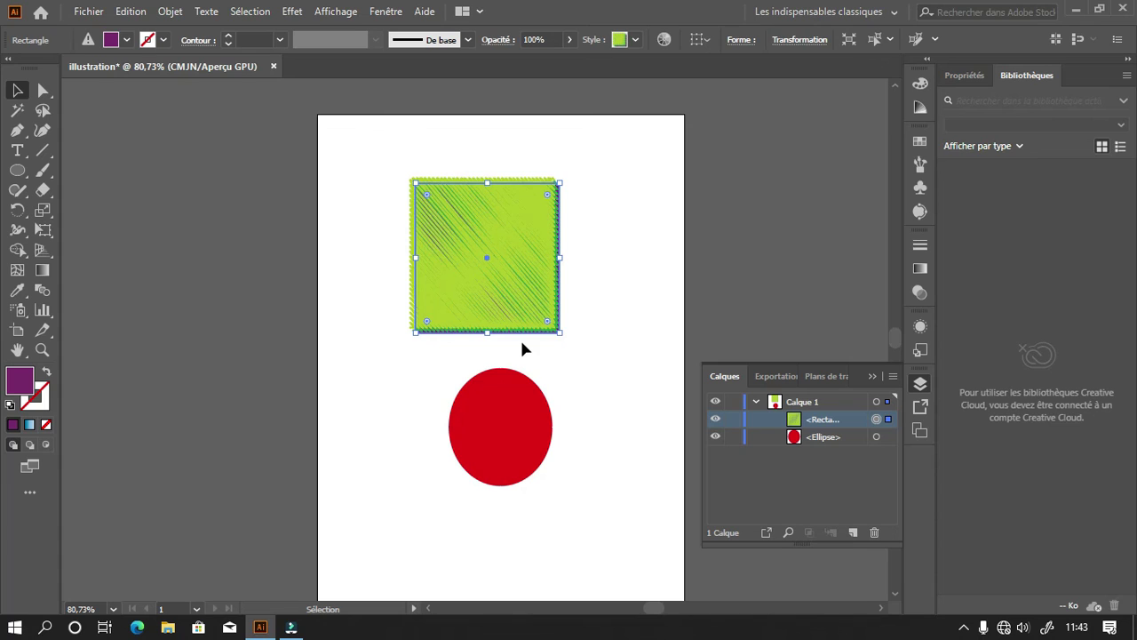
key(Delete)
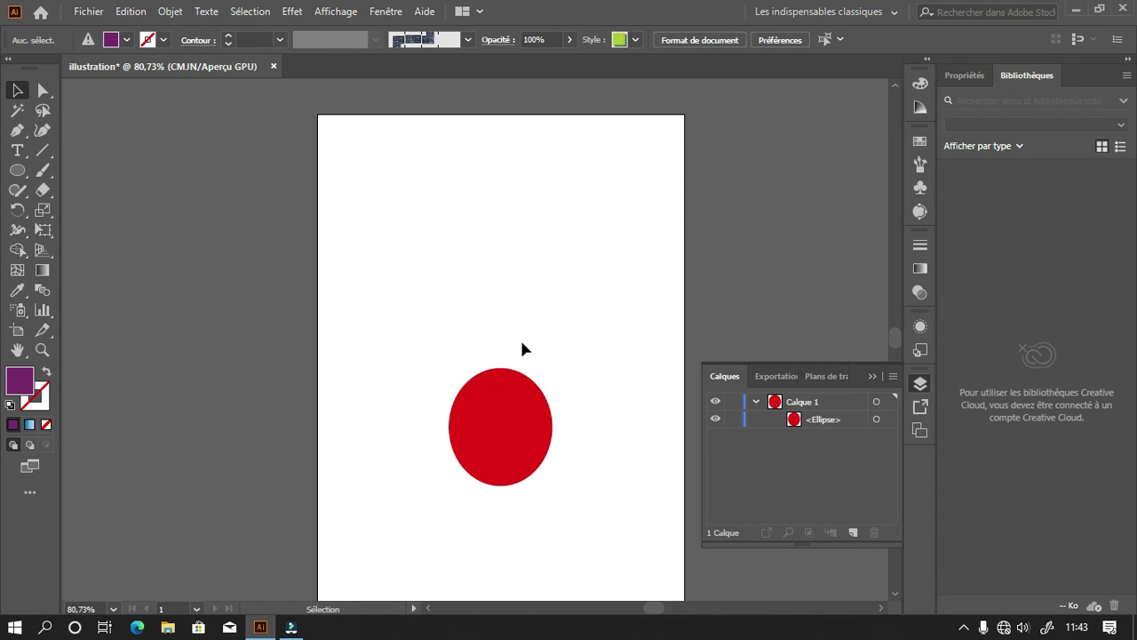
key(ctrl+z)
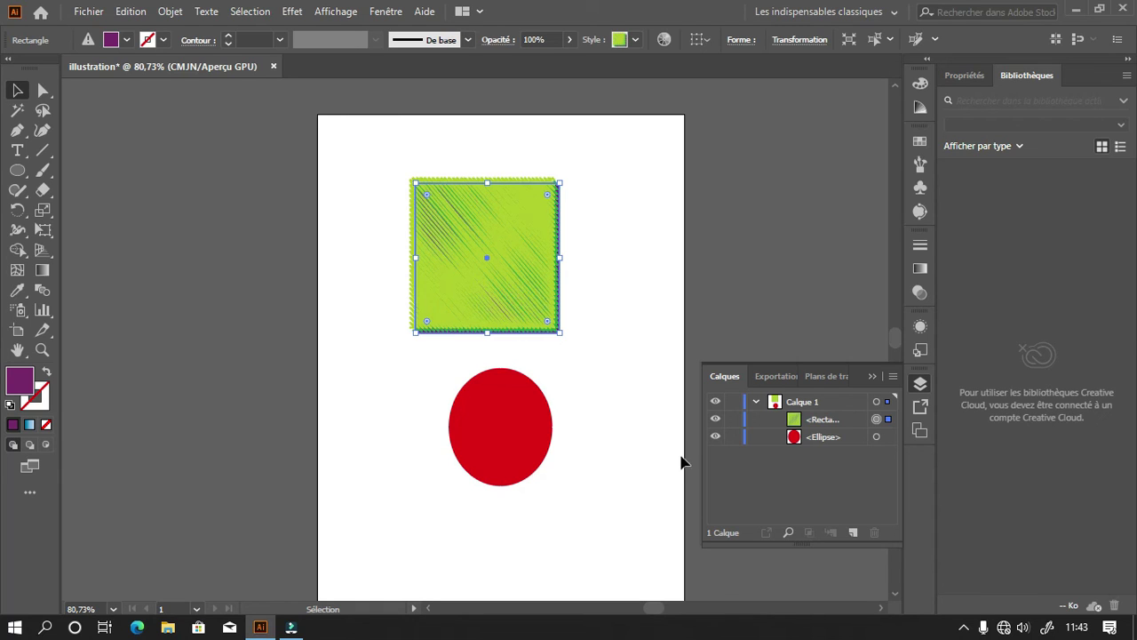
- Delete the green rectangle through its entry in Calque 1
click(616, 384)
click(497, 260)
click(463, 424)
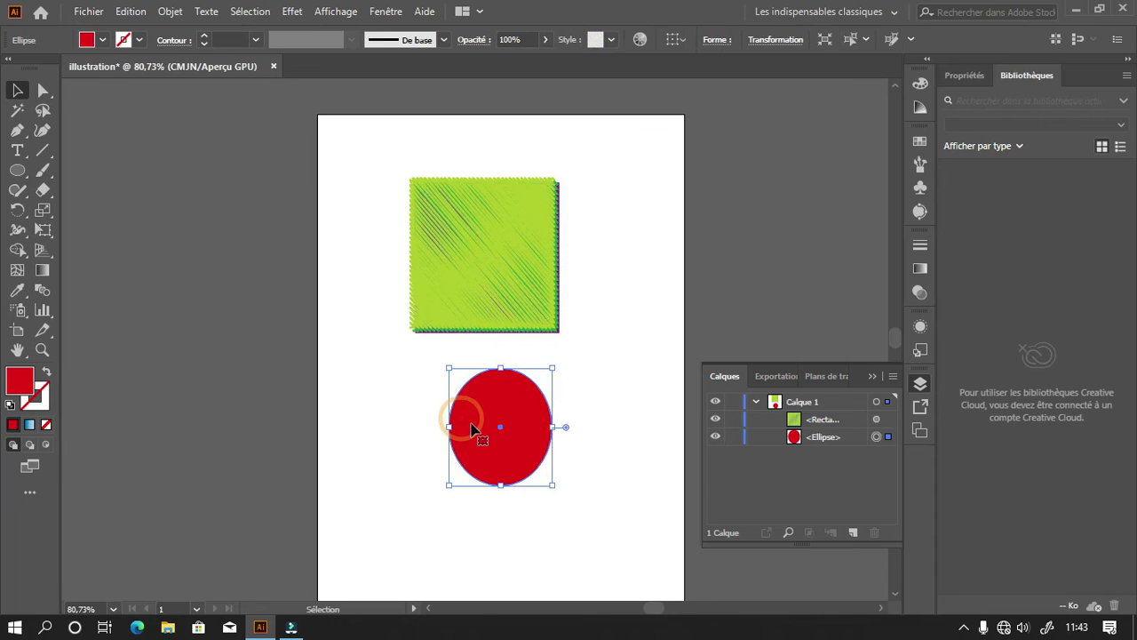
click(804, 420)
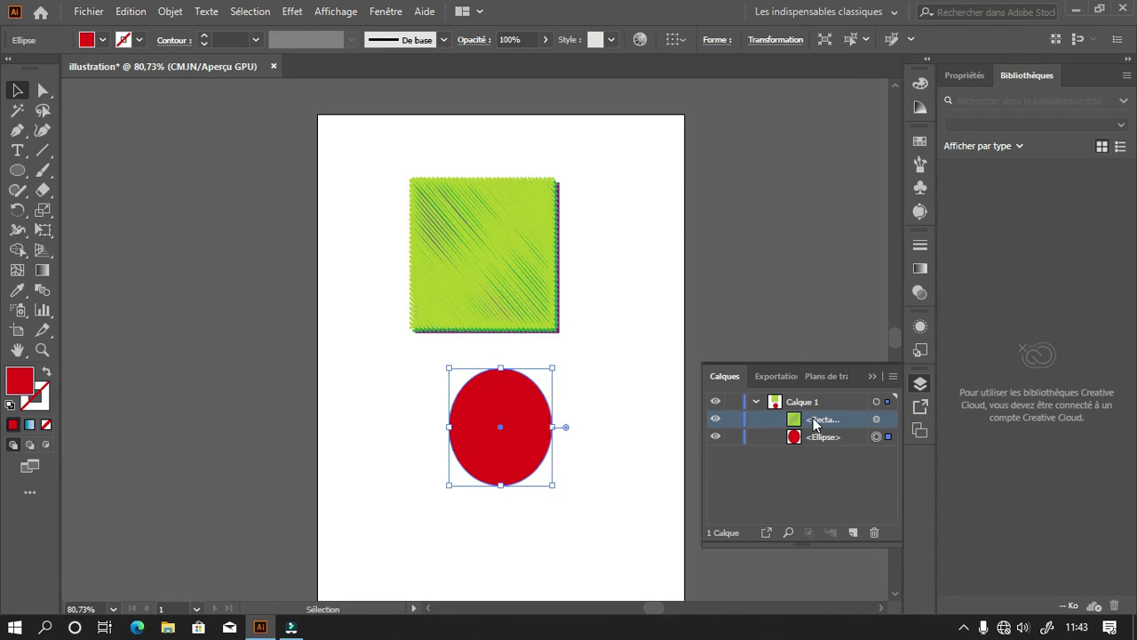
click(874, 532)
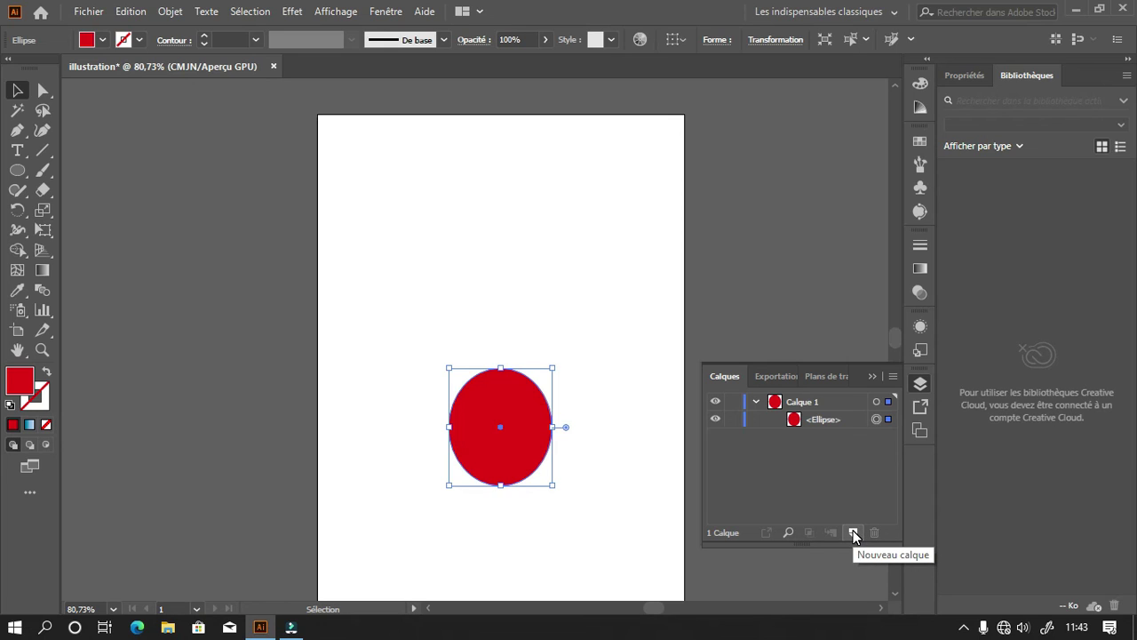
- Add five new empty layers above Calque 1
click(853, 532)
click(852, 533)
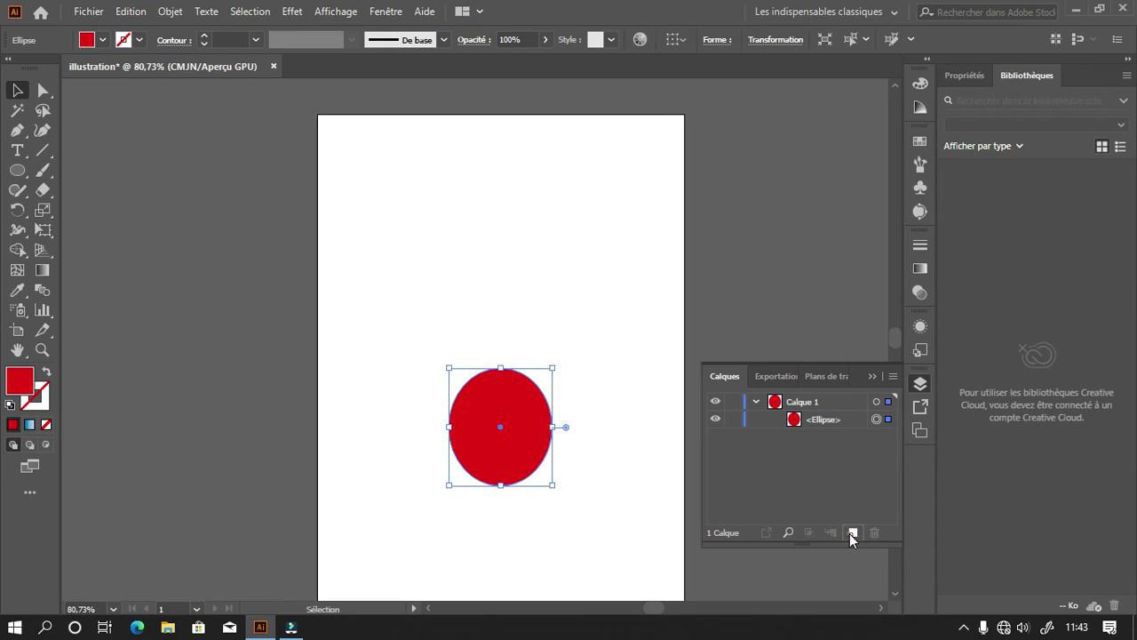
click(853, 532)
click(853, 532)
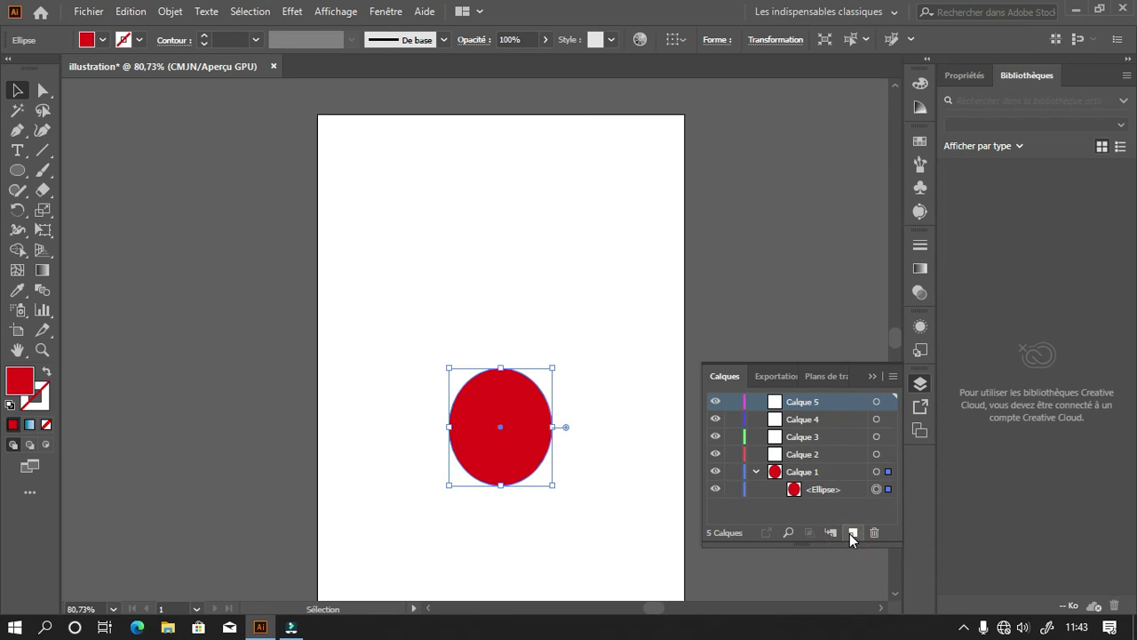
click(852, 532)
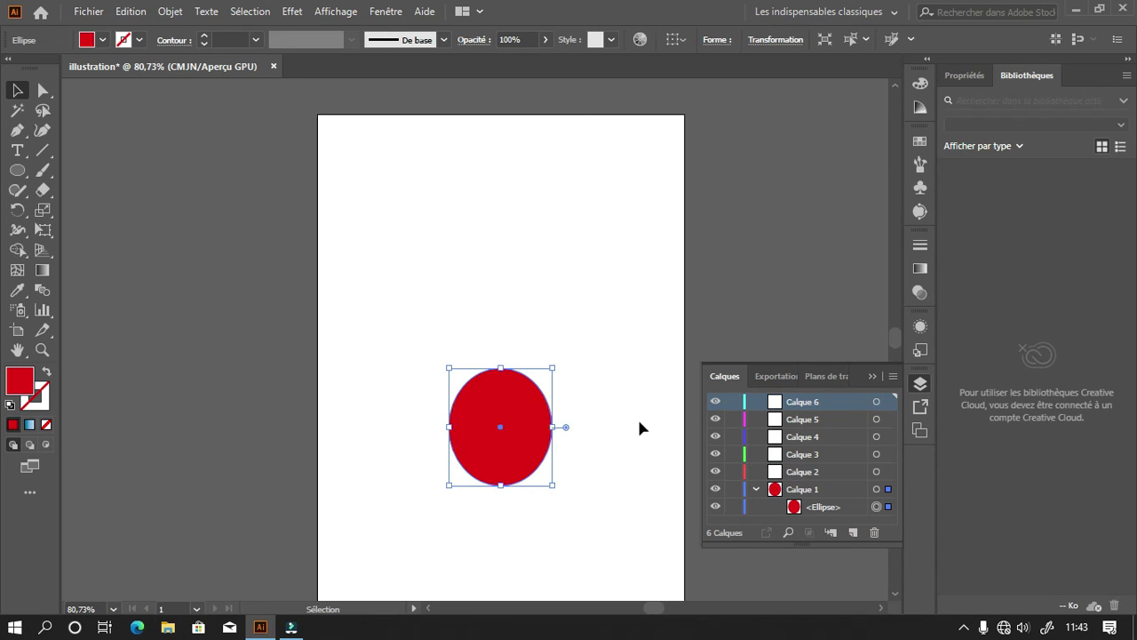
- Undo the most recent additions of new layers
key(ctrl+z)
key(ctrl+z)
key(ctrl+z)
key(ctrl+z)
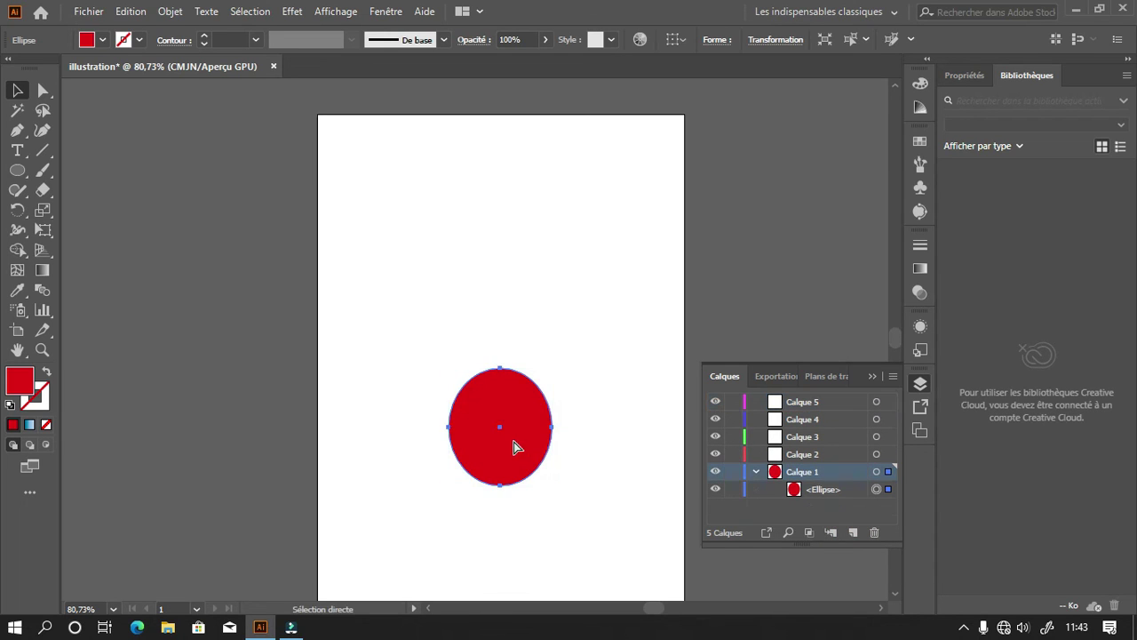